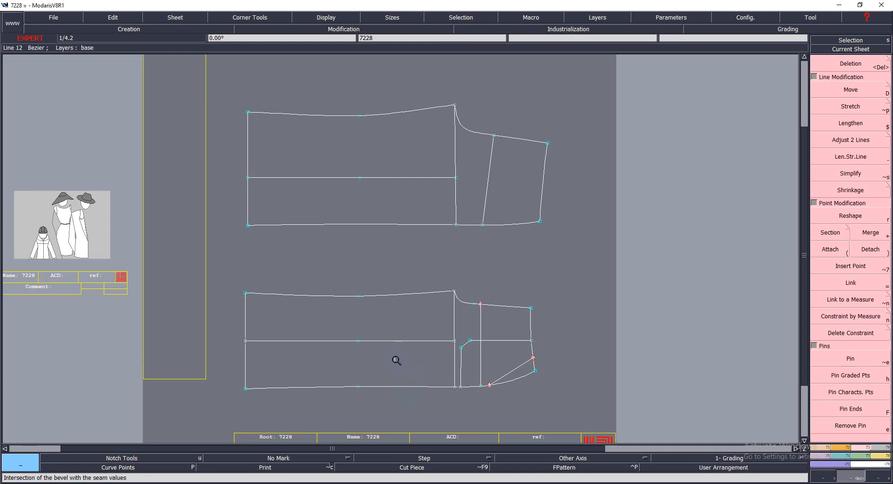
pyautogui.scroll(-1, 398, 361)
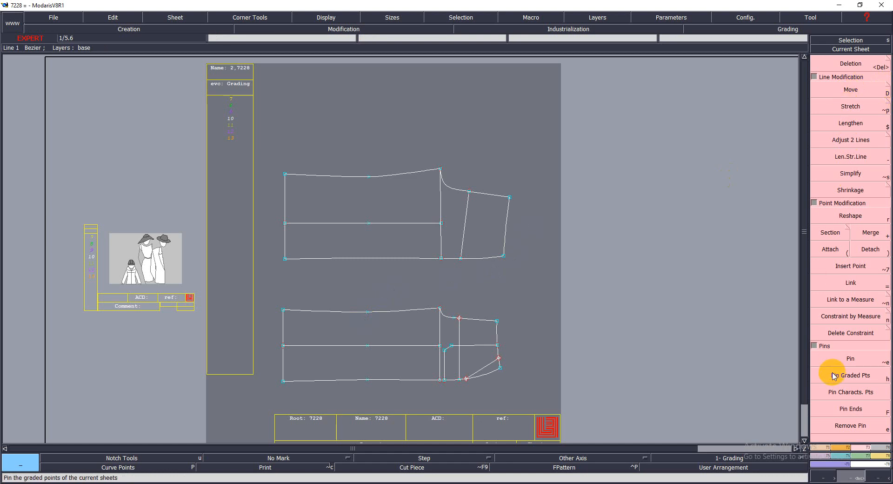
pyautogui.click(858, 285)
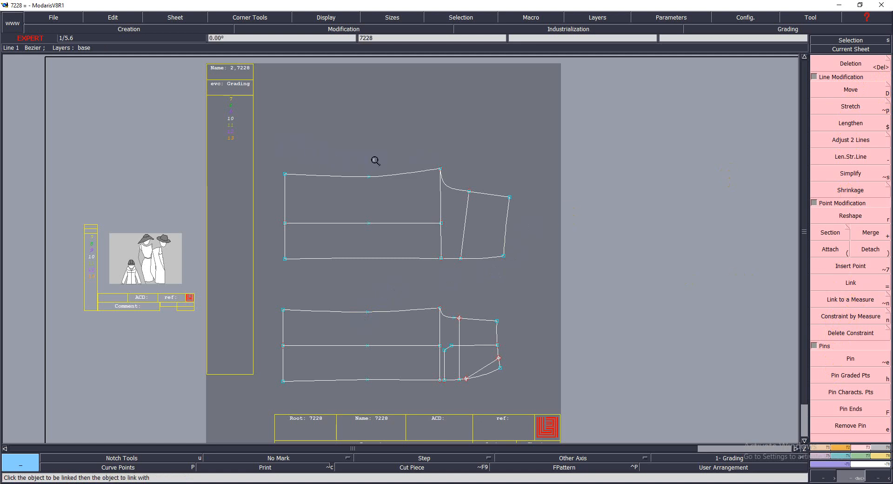
pyautogui.click(839, 158)
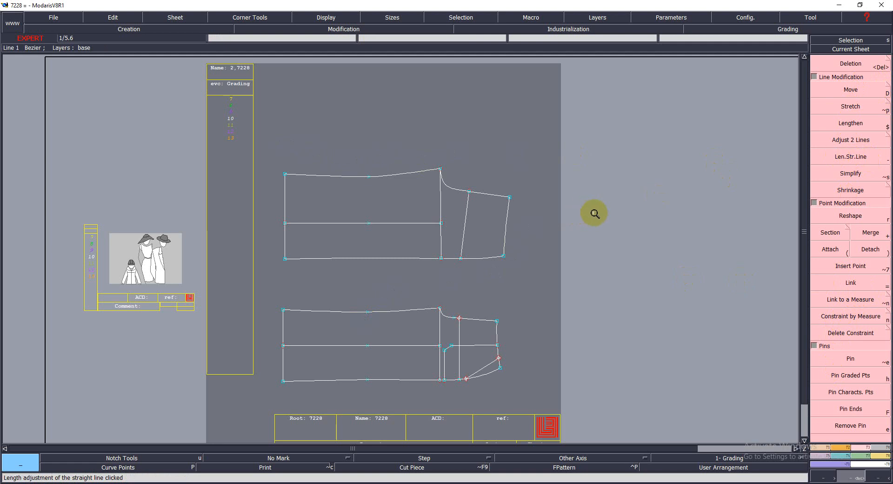
pyautogui.click(871, 68)
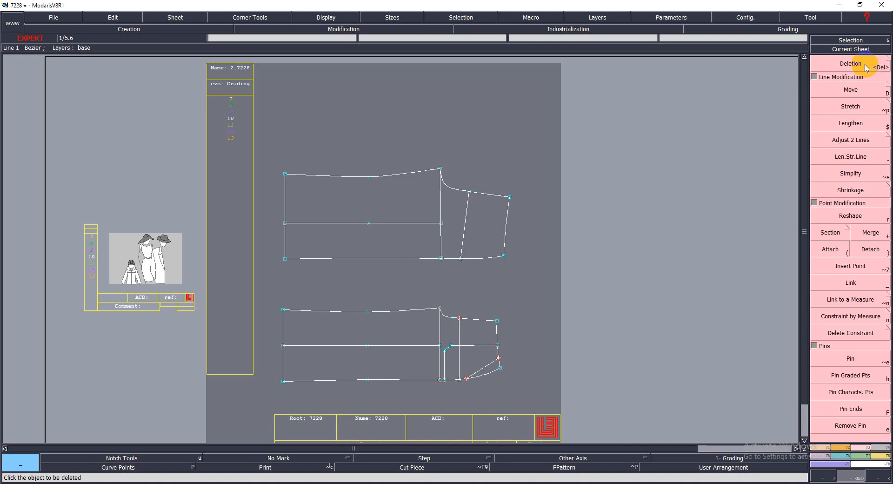
pyautogui.click(867, 68)
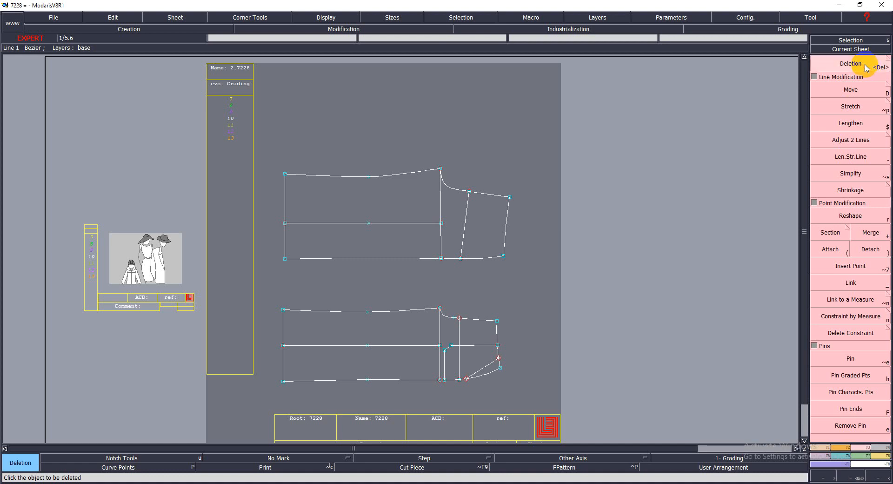
# Step: Draw a slightly rising two-point straight line in the empty area above the upper trouser piece
pyautogui.press('d')
pyautogui.click(322, 126)
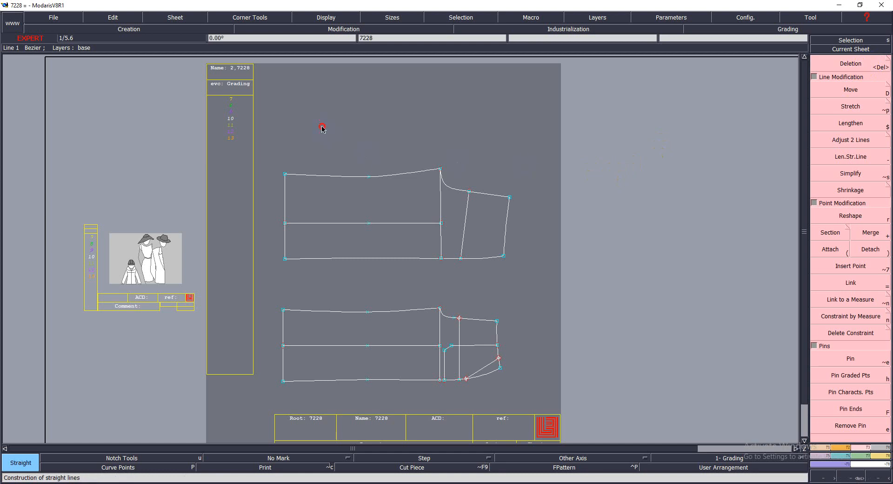
pyautogui.click(412, 116)
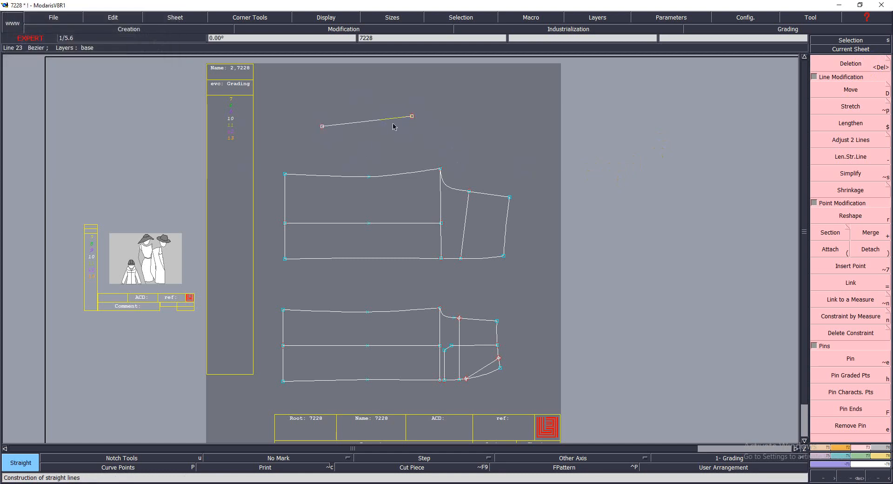
pyautogui.press('Return')
pyautogui.moveTo(267, 65); pyautogui.dragTo(451, 175)
pyautogui.press('Home')
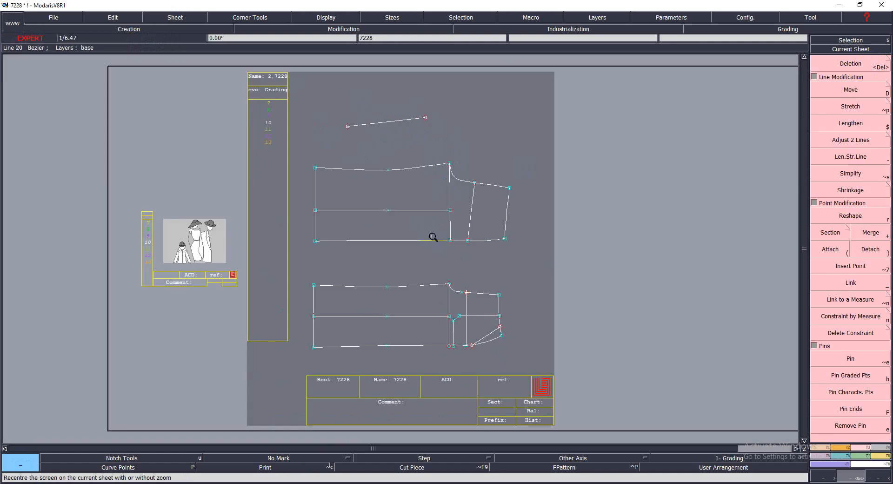
pyautogui.press('Return')
pyautogui.moveTo(294, 84); pyautogui.dragTo(526, 243)
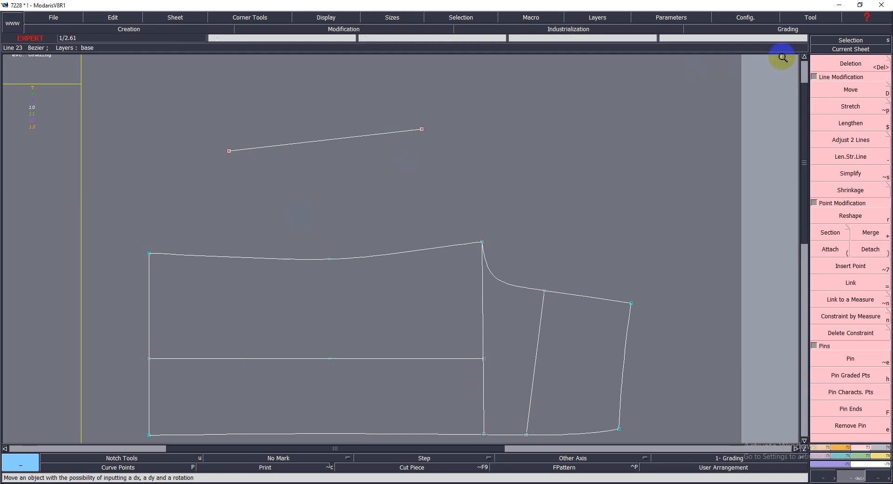
# Step: Try Deletion on the straight line above the upper trouser piece, and undo the deletion
pyautogui.click(865, 63)
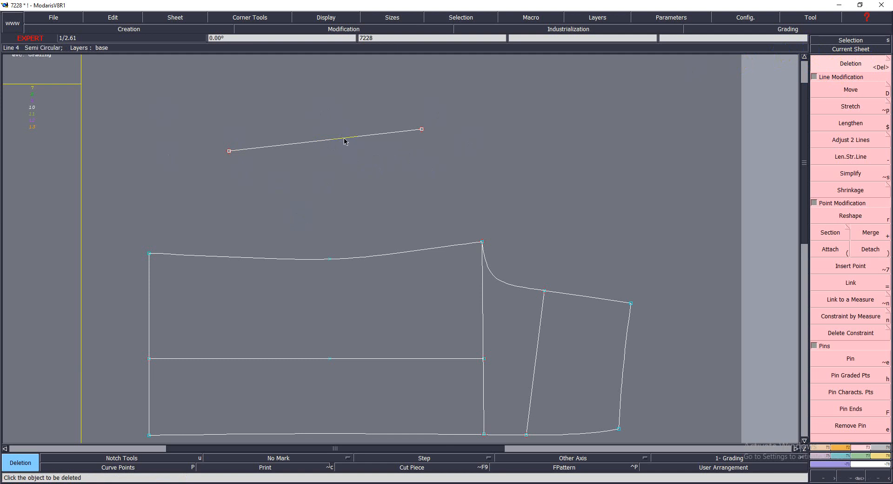
pyautogui.click(886, 86)
pyautogui.click(313, 144)
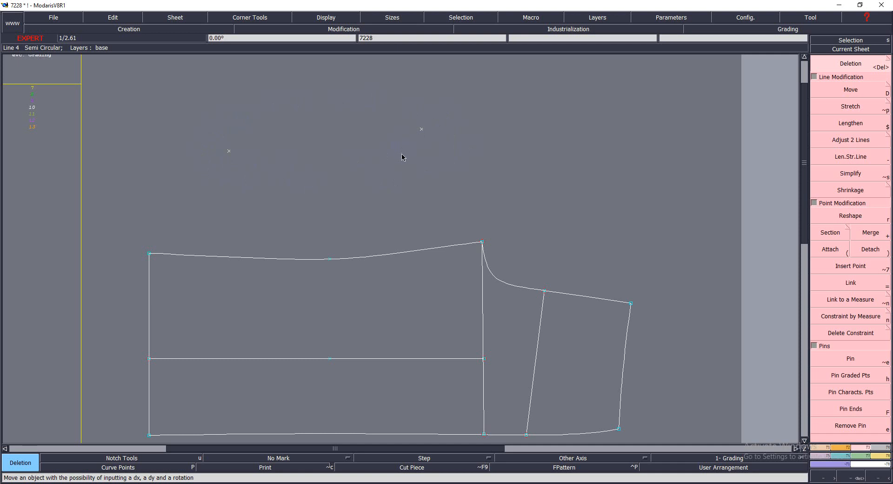
pyautogui.hotkey('ctrl', 'z')
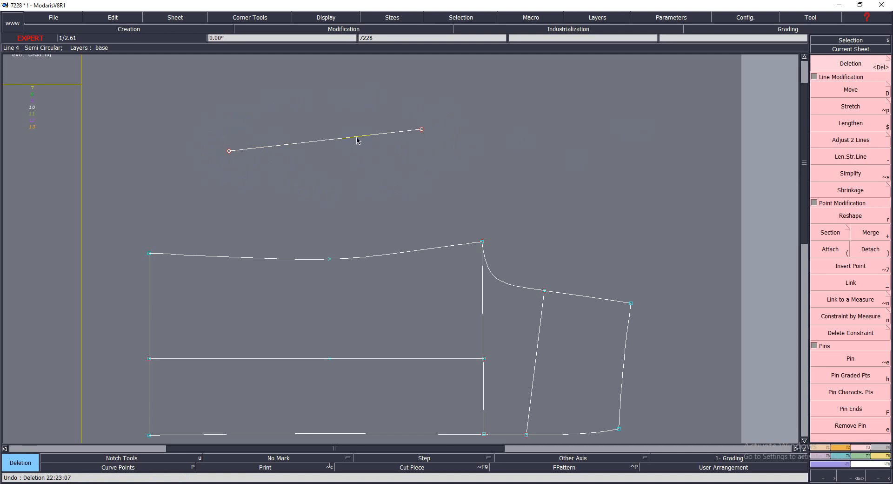
# Step: Delete the straight line above the upper trouser piece together with its end points
pyautogui.click(866, 63)
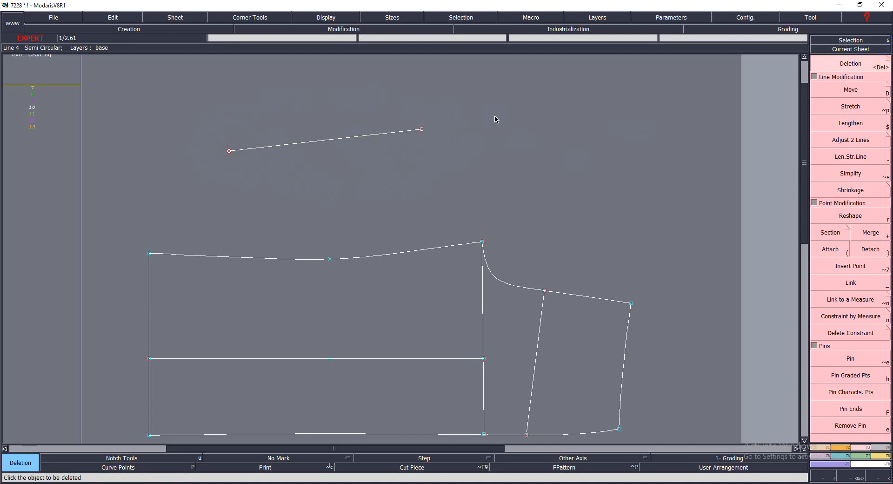
pyautogui.click(362, 138)
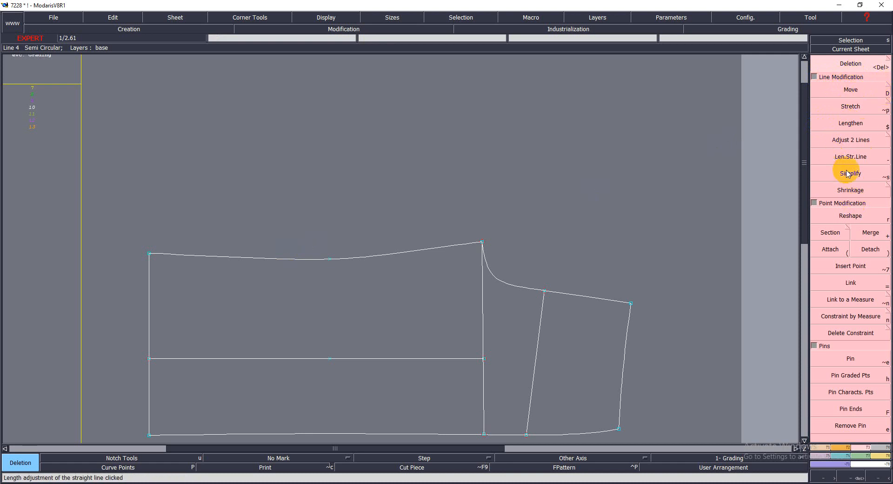
# Step: Try moving the upper trouser piece's upper-left corner point freehand about 1.2 cm upward, and undo the move
pyautogui.click(851, 90)
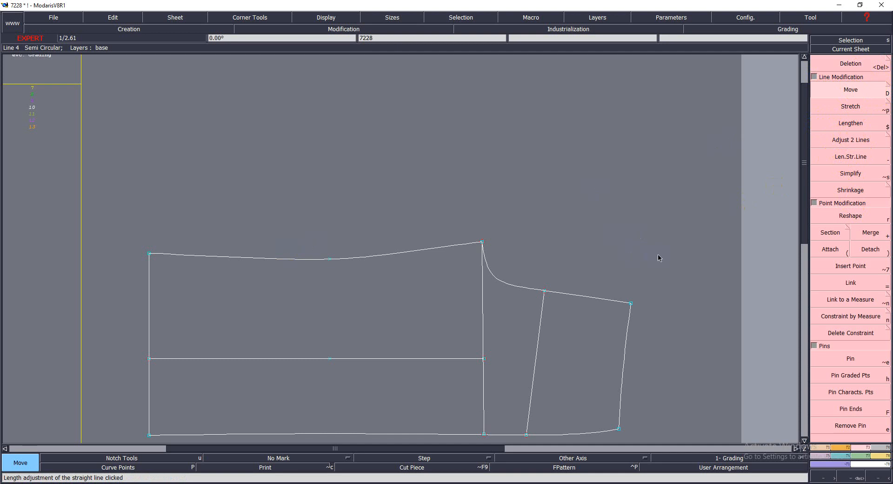
pyautogui.press('Return')
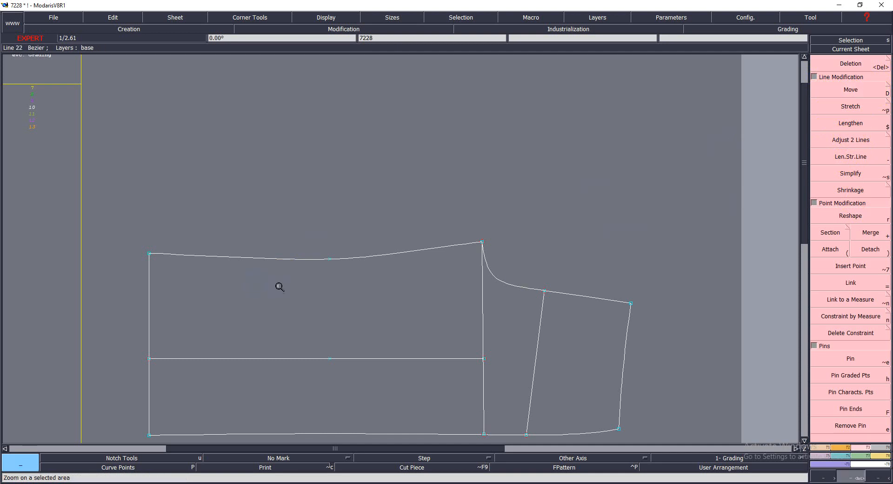
pyautogui.press('Home')
pyautogui.moveTo(274, 140); pyautogui.dragTo(542, 355)
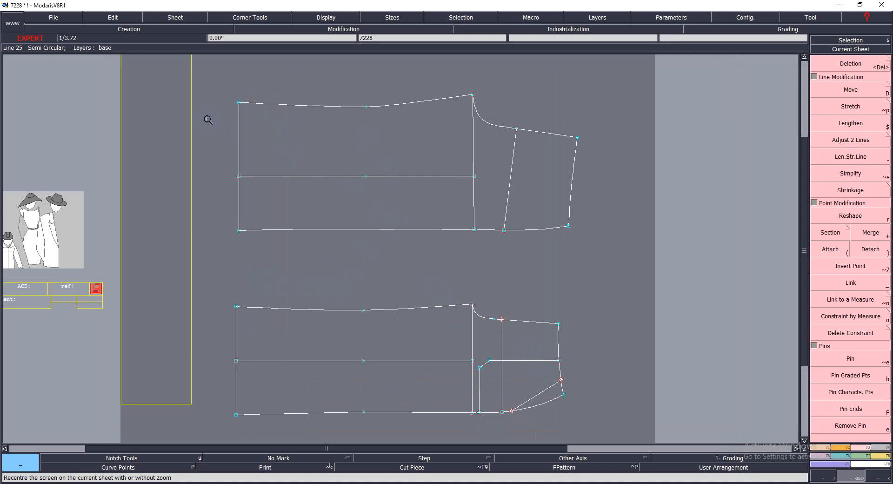
pyautogui.click(272, 126)
pyautogui.click(848, 91)
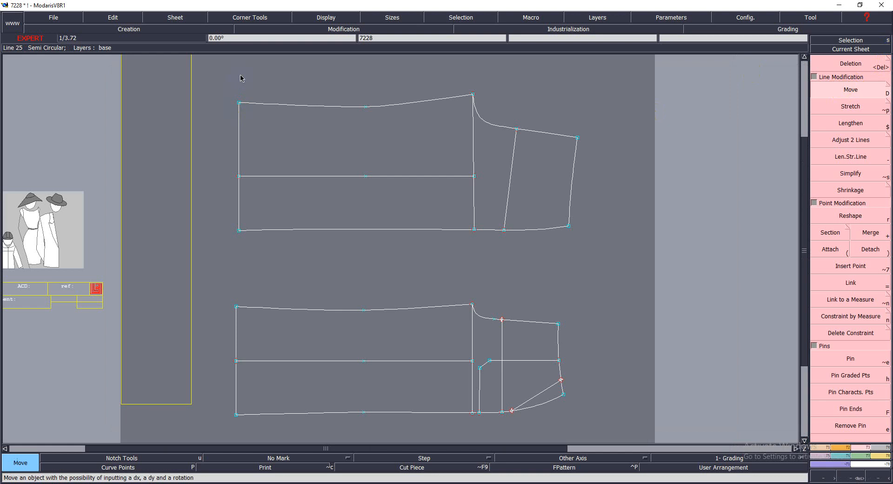
pyautogui.click(846, 124)
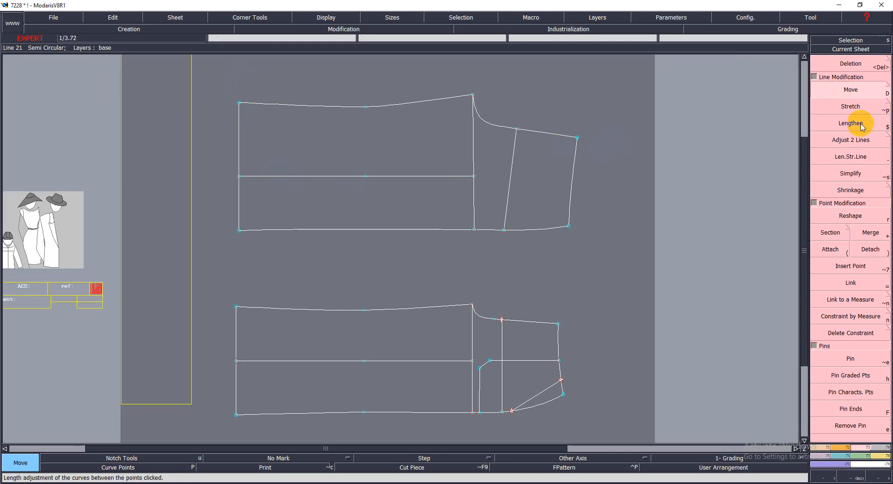
pyautogui.click(846, 94)
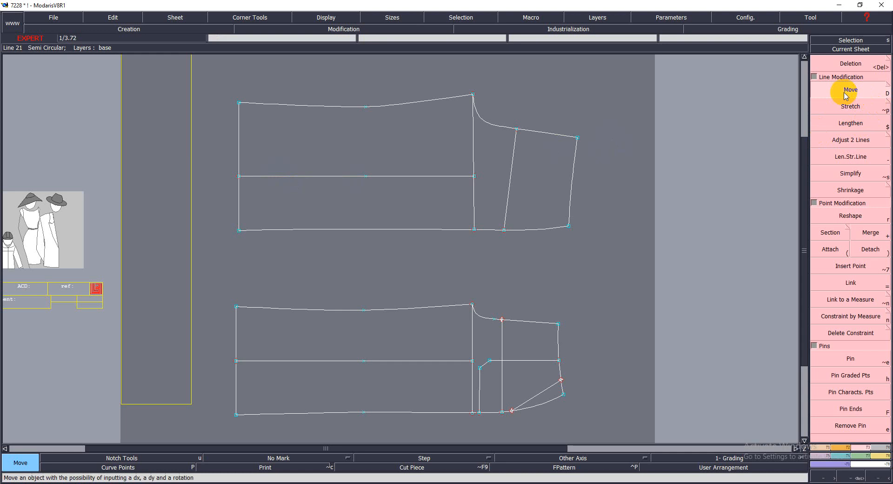
pyautogui.click(239, 103)
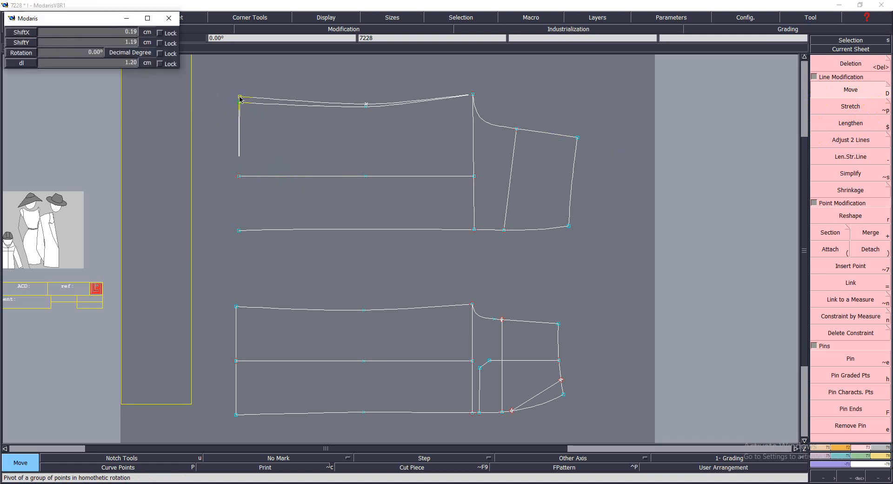
pyautogui.click(240, 99)
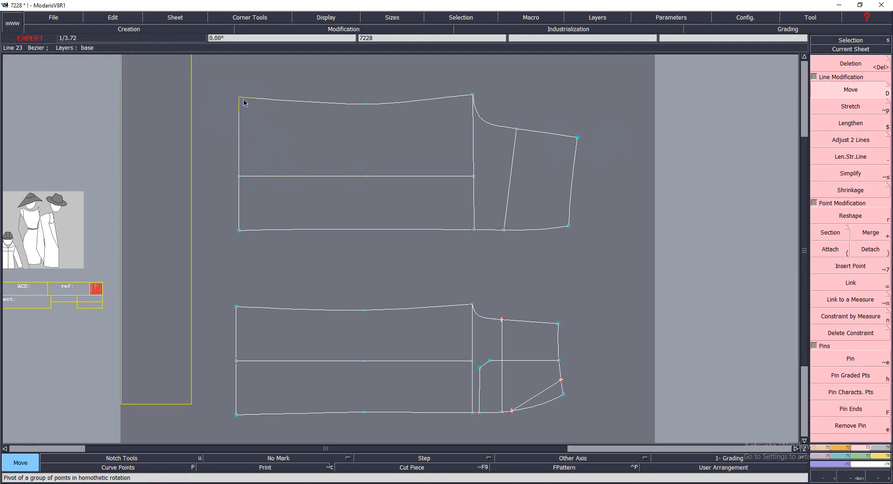
pyautogui.hotkey('ctrl', 'z')
# Step: Turn on Print and move the upper trouser piece's upper-left corner point by 0 cm in X and 0.50 cm in Y
pyautogui.click(270, 467)
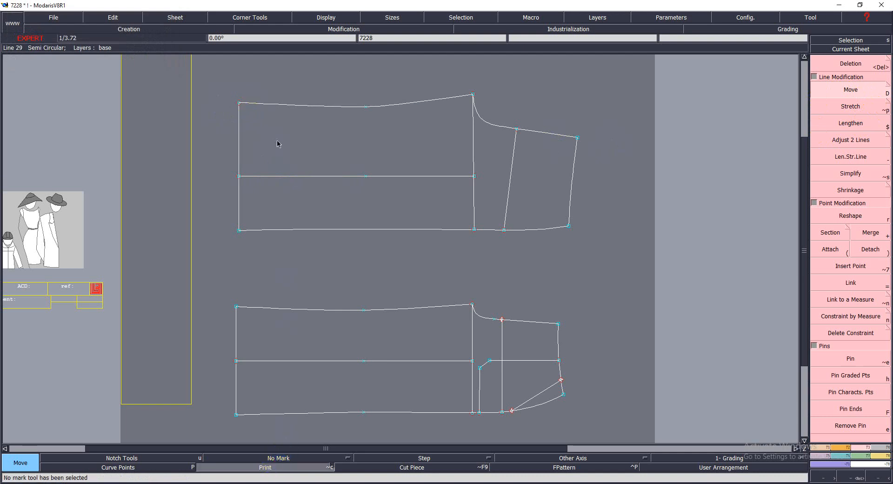
pyautogui.click(849, 90)
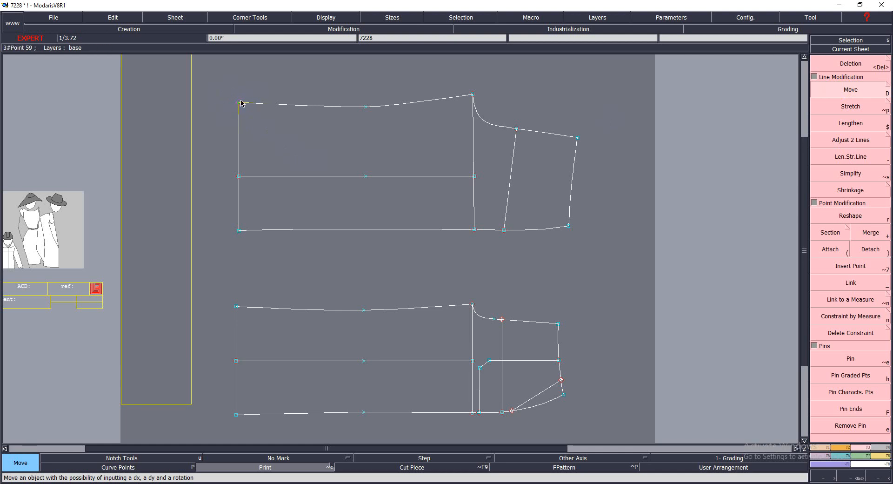
pyautogui.press('Delete')
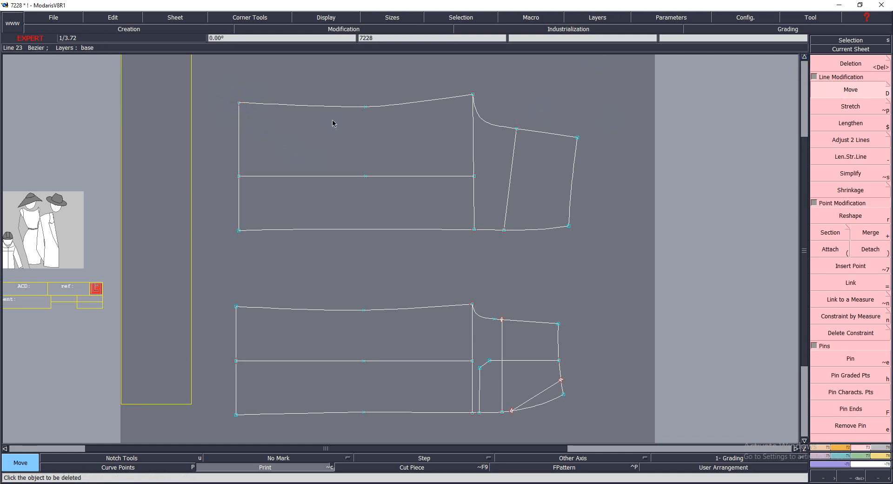
pyautogui.click(239, 103)
pyautogui.write('0')
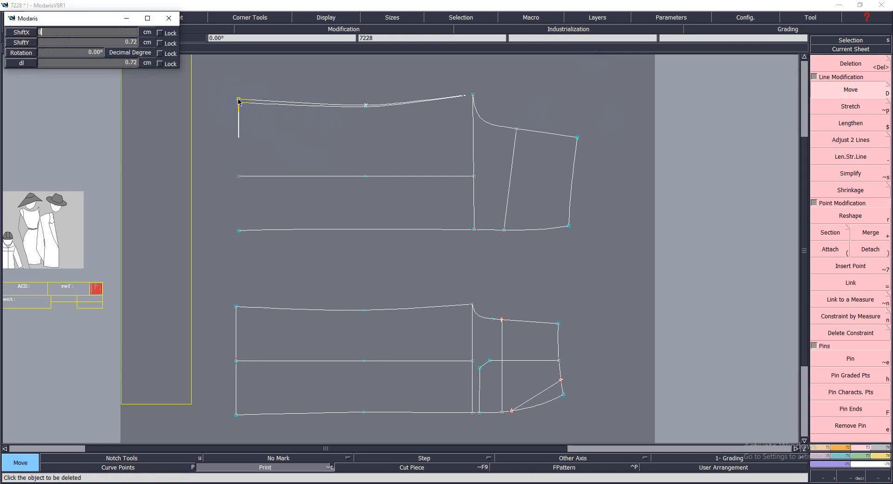
pyautogui.press('Down')
pyautogui.write('.50')
pyautogui.press('Return')
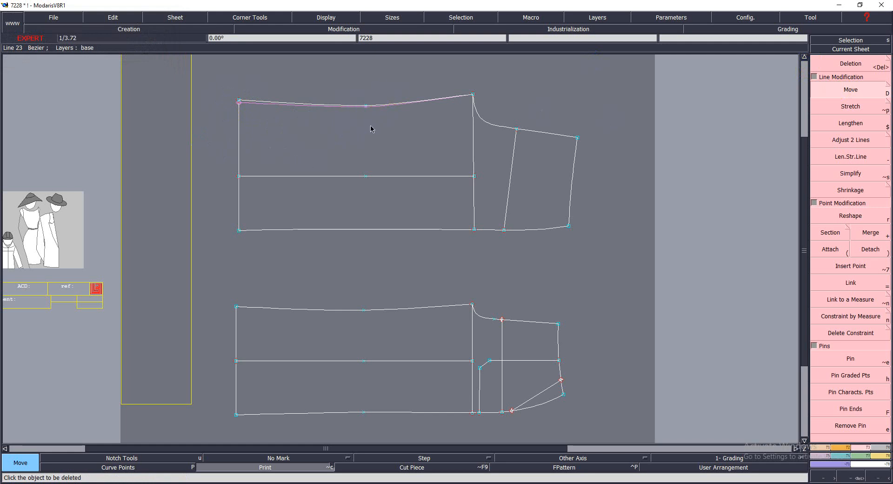
# Step: Examine the moved upper edge of the upper trouser piece against the imprint of its original position
pyautogui.press('Return')
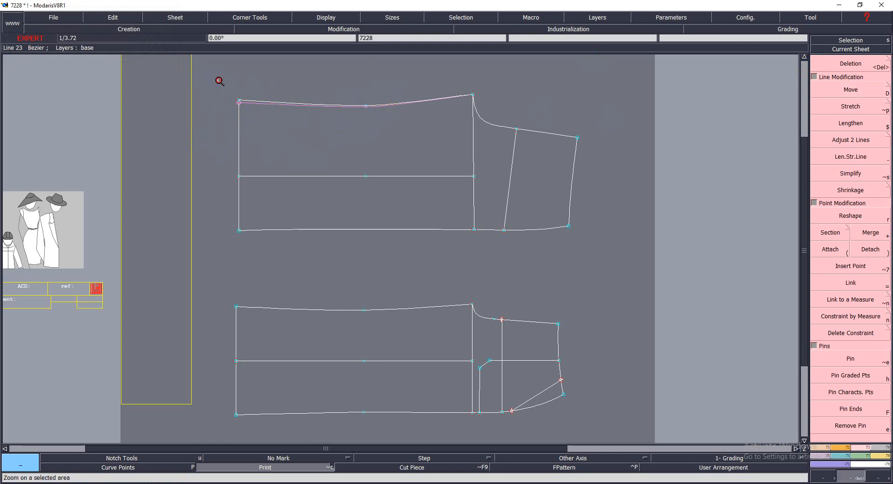
pyautogui.click(502, 150)
pyautogui.click(114, 121)
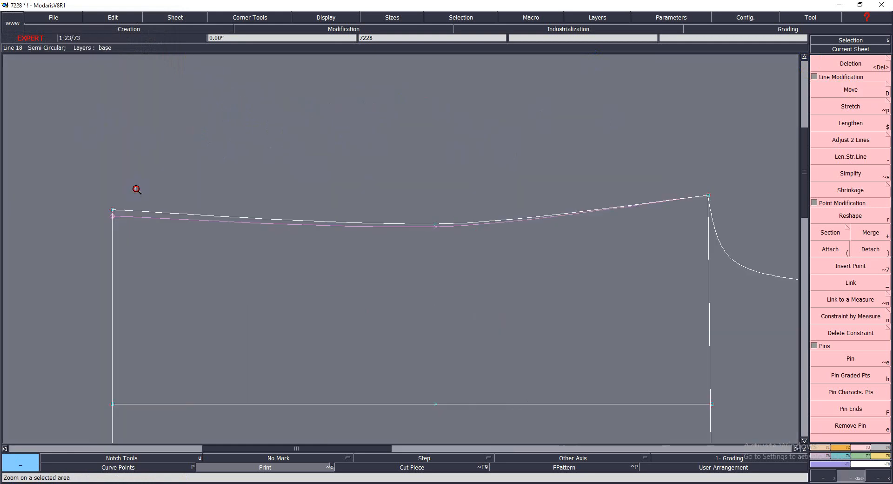
pyautogui.click(629, 334)
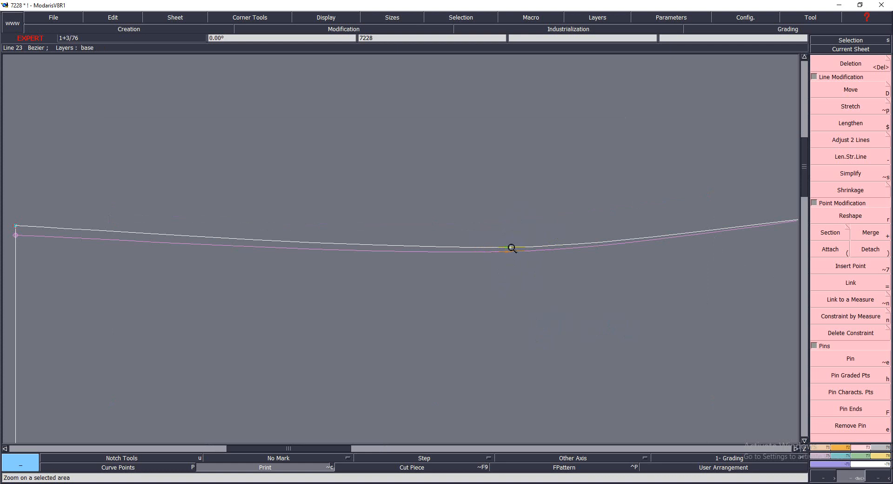
pyautogui.press('Home')
pyautogui.moveTo(310, 175); pyautogui.dragTo(486, 254)
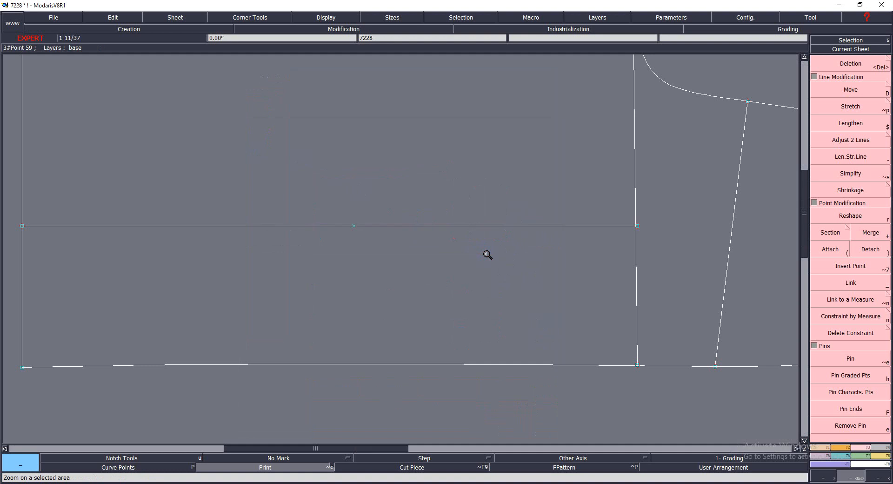
pyautogui.press('Home')
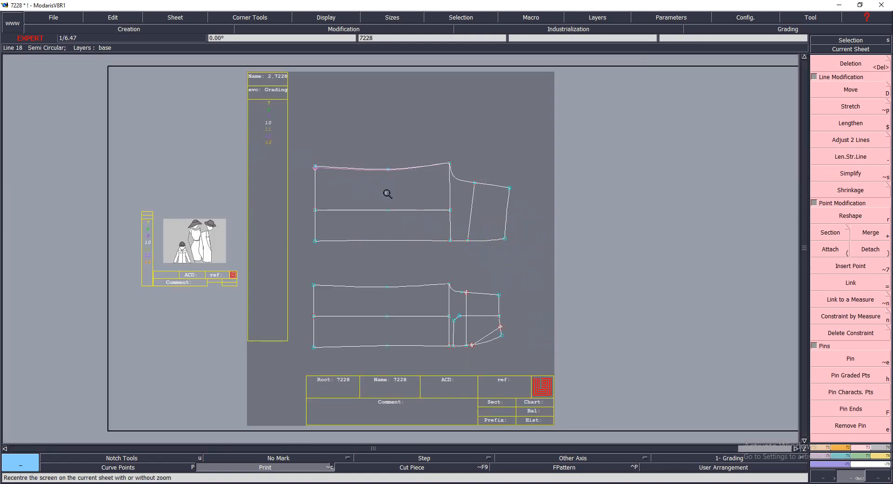
pyautogui.moveTo(335, 156); pyautogui.dragTo(539, 260)
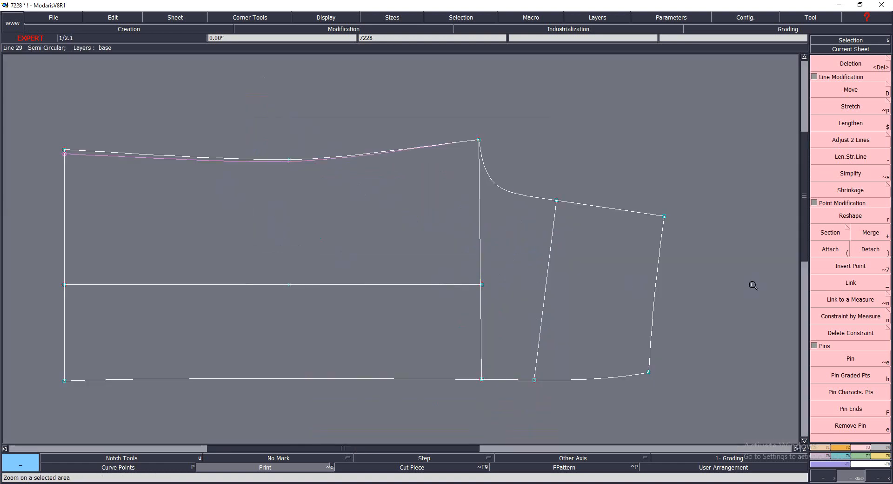
# Step: Undo the last move and pin the upper trouser piece's upper-left corner point
pyautogui.hotkey('ctrl', 'z')
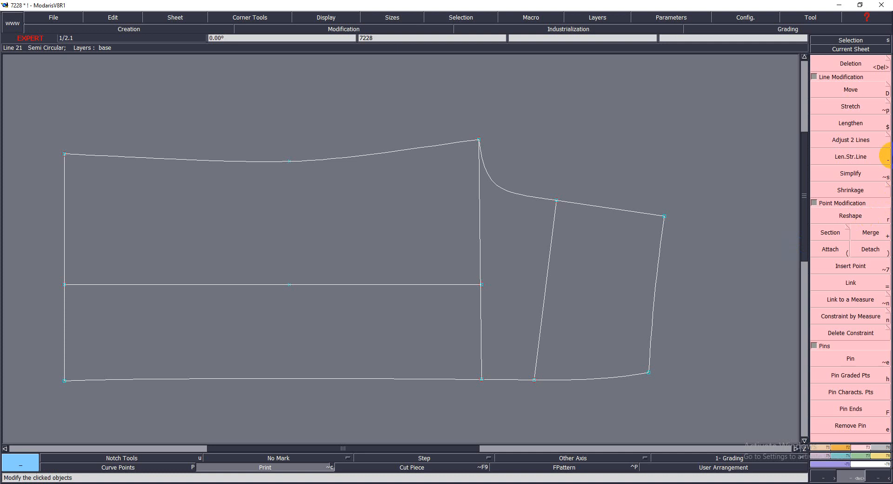
pyautogui.click(858, 95)
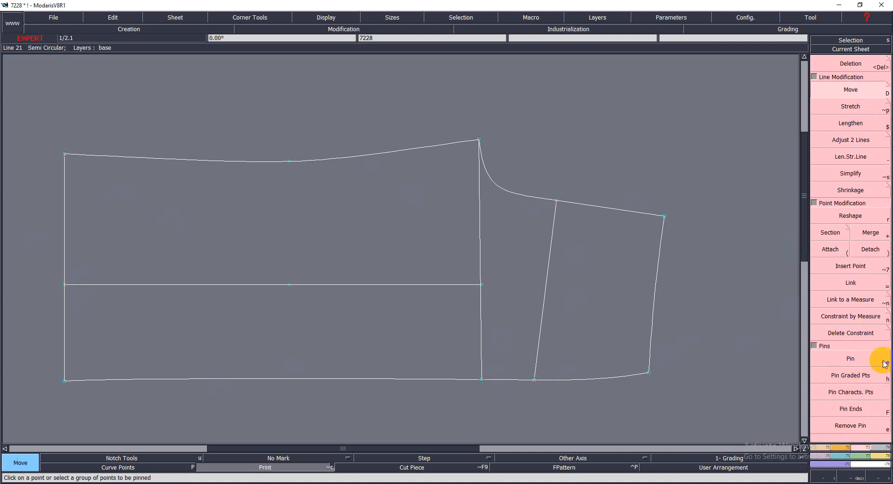
pyautogui.click(850, 358)
pyautogui.click(63, 154)
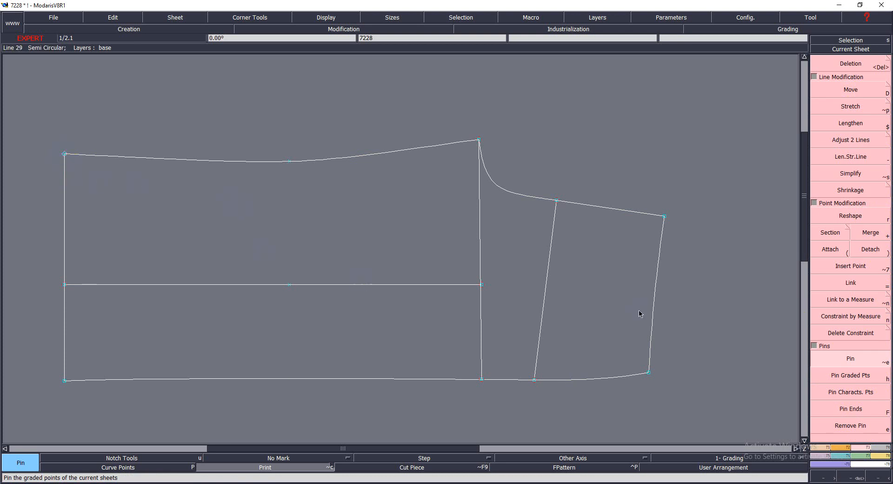
# Step: Remove the existing pins and pin the characteristic and graded points of the current sheet
pyautogui.click(887, 381)
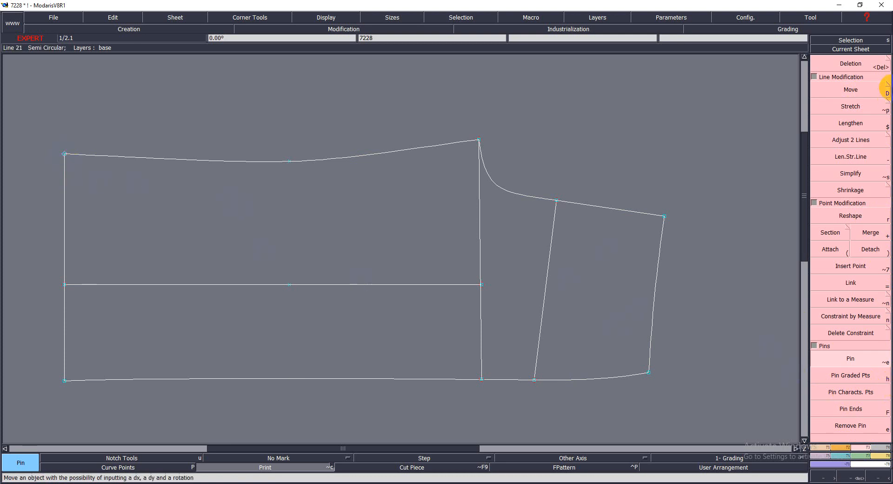
pyautogui.click(854, 425)
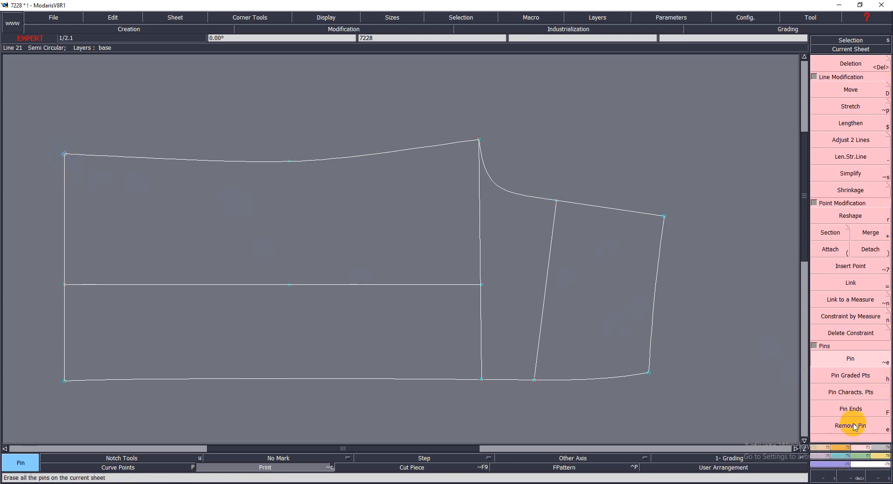
pyautogui.click(849, 393)
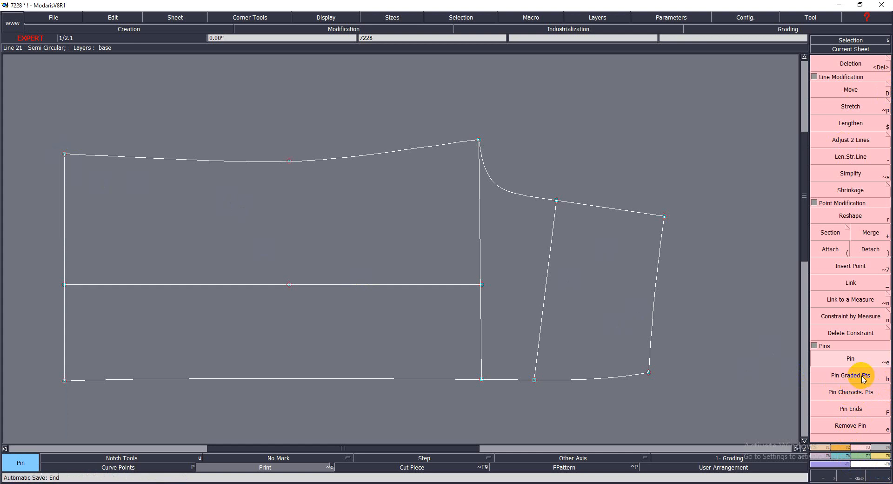
pyautogui.click(862, 377)
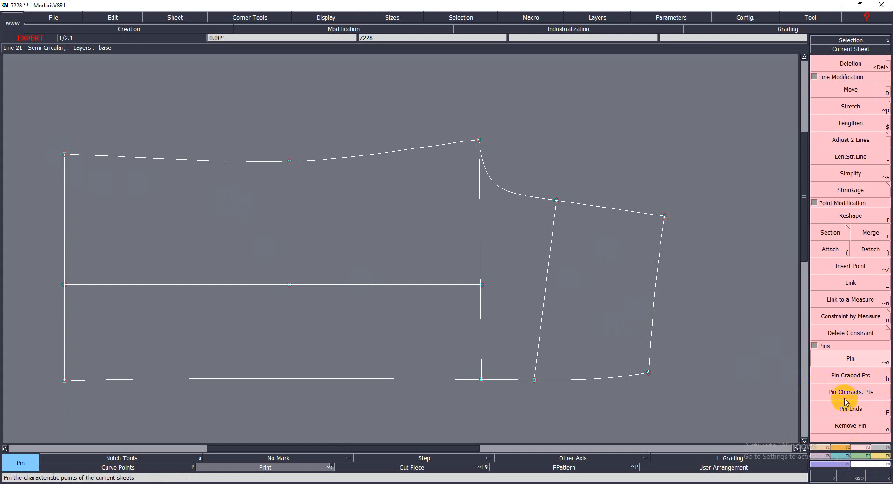
pyautogui.click(850, 376)
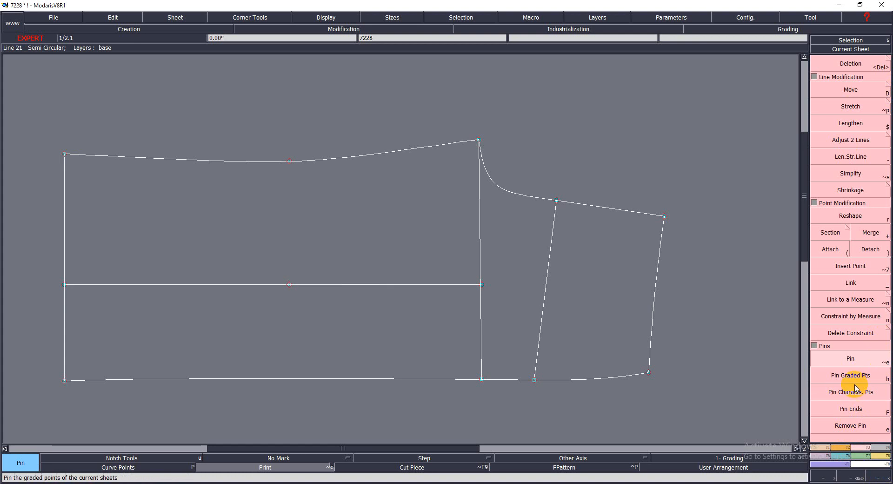
# Step: Move the upper trouser piece's upper-left corner point by 0 cm in X and 0.50 cm in Y with the pins in place
pyautogui.moveTo(52, 138); pyautogui.dragTo(102, 184)
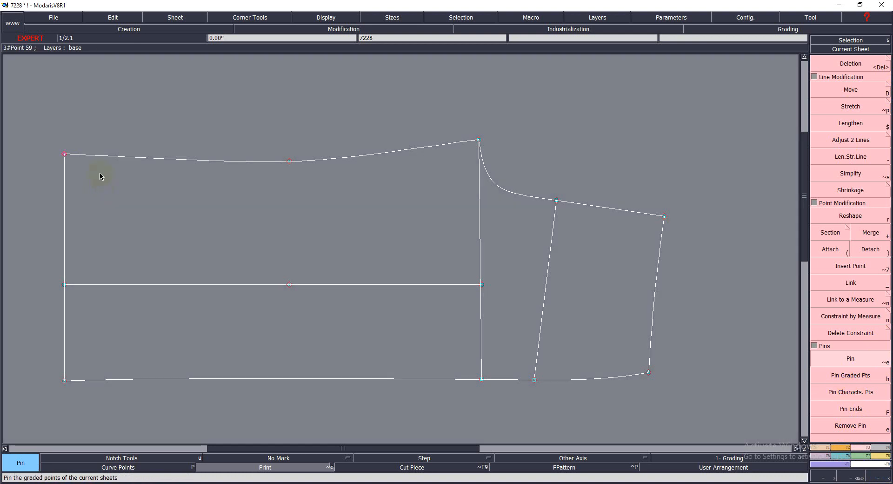
pyautogui.hotkey('shift', 'd')
pyautogui.click(65, 153)
pyautogui.press('Down')
pyautogui.press('Down')
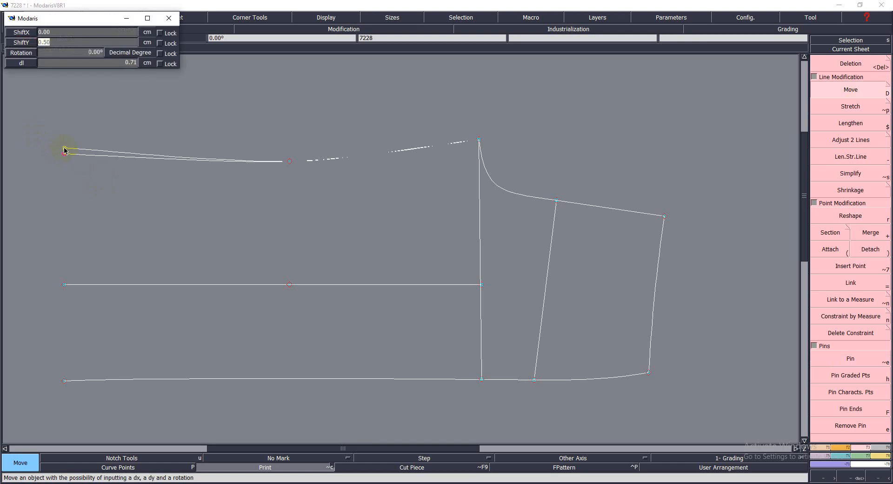
pyautogui.write('0.5')
pyautogui.press('Down')
pyautogui.press('Return')
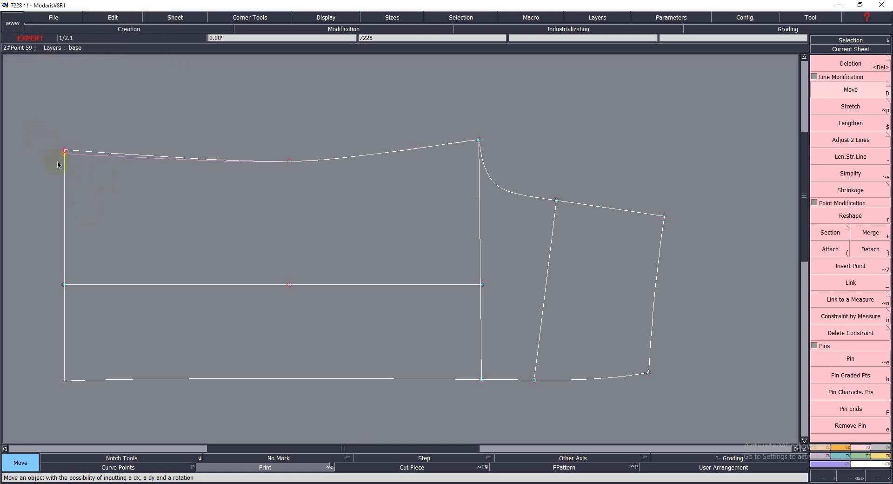
# Step: Examine the upper trouser piece's upper edge around the moved corner and the pinned middle point against its original imprint
pyautogui.press('Return')
pyautogui.moveTo(55, 116); pyautogui.dragTo(351, 239)
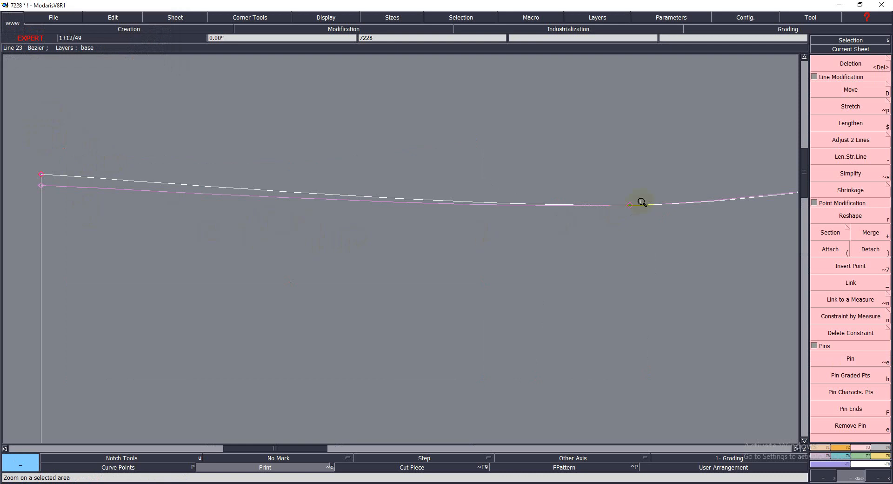
pyautogui.press('Home')
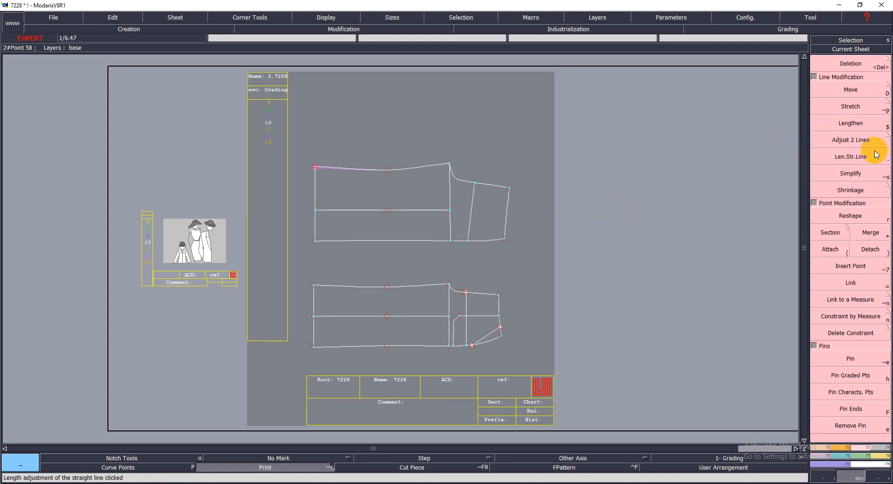
pyautogui.press('Return')
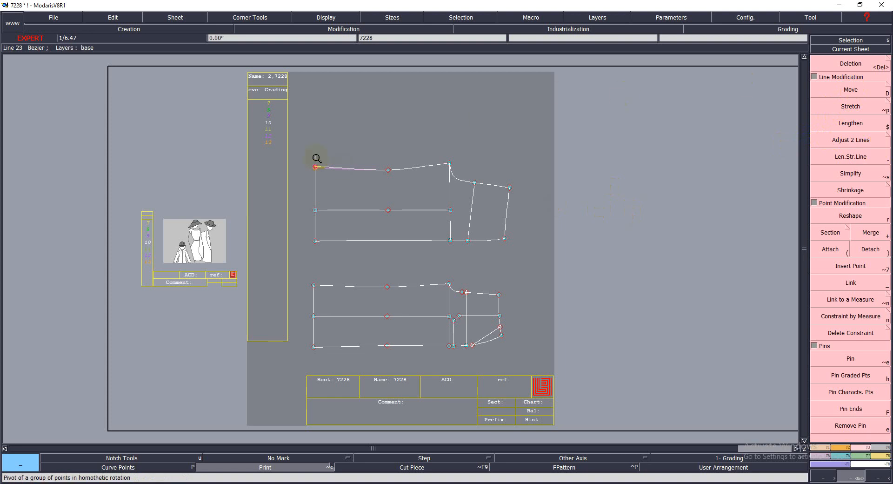
pyautogui.moveTo(287, 132); pyautogui.dragTo(505, 257)
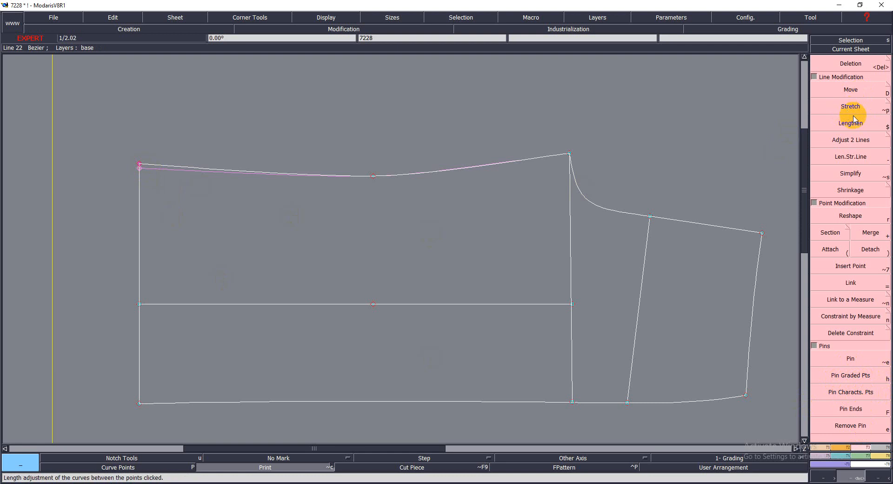
pyautogui.press('Return')
pyautogui.press('Home')
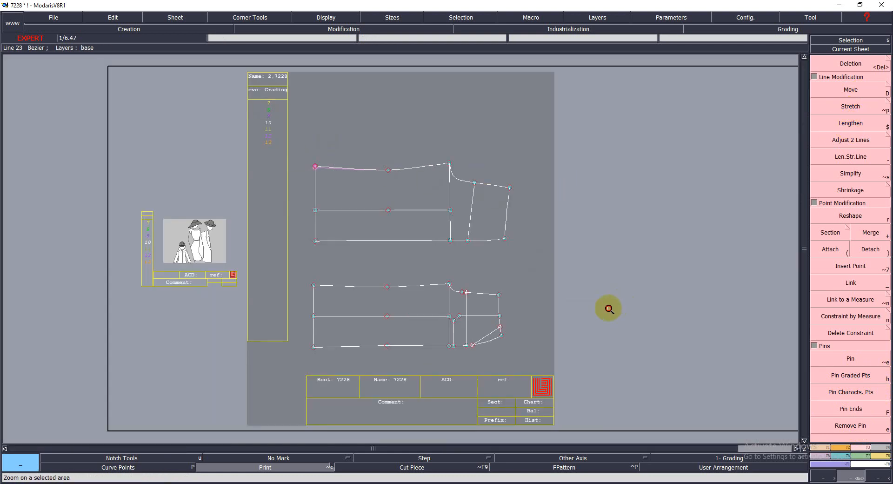
pyautogui.moveTo(610, 309); pyautogui.dragTo(609, 309)
pyautogui.press('Home')
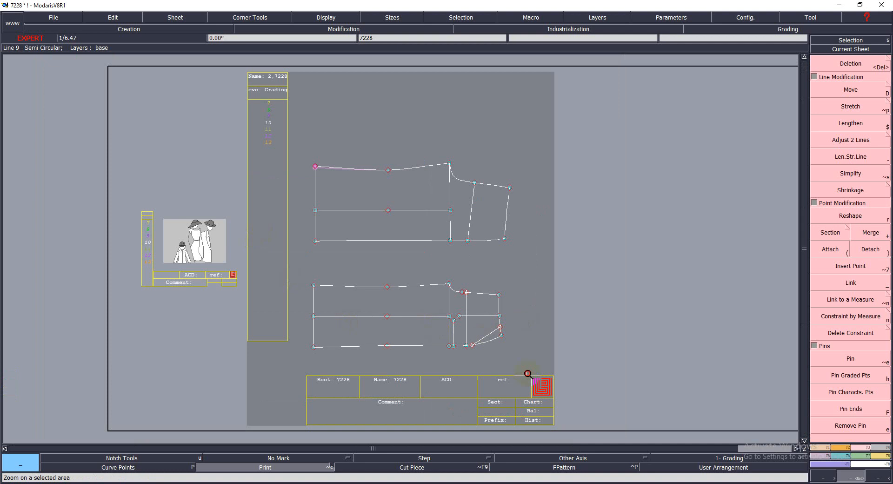
pyautogui.moveTo(528, 374); pyautogui.dragTo(529, 374)
pyautogui.press('Home')
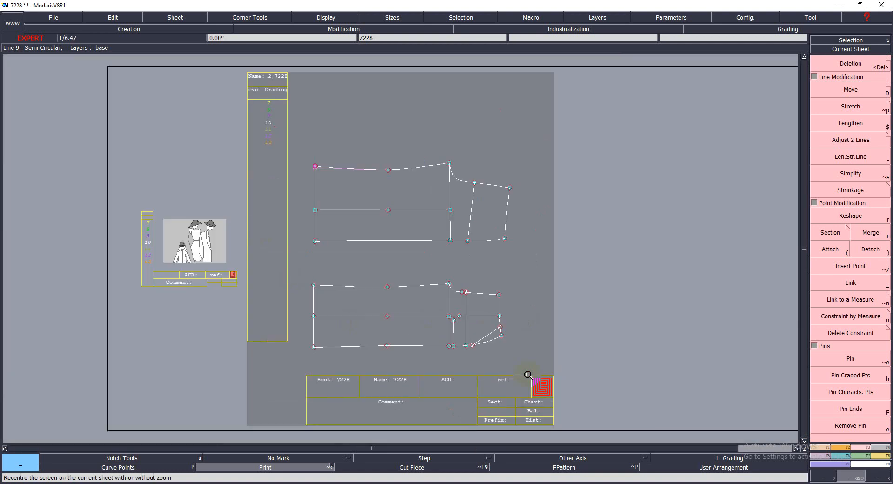
# Step: Stretch the lower trouser piece's upper edge about its right end, shifting the upper-left corner 0 cm in X and 3 cm in Y
pyautogui.moveTo(283, 250); pyautogui.dragTo(539, 370)
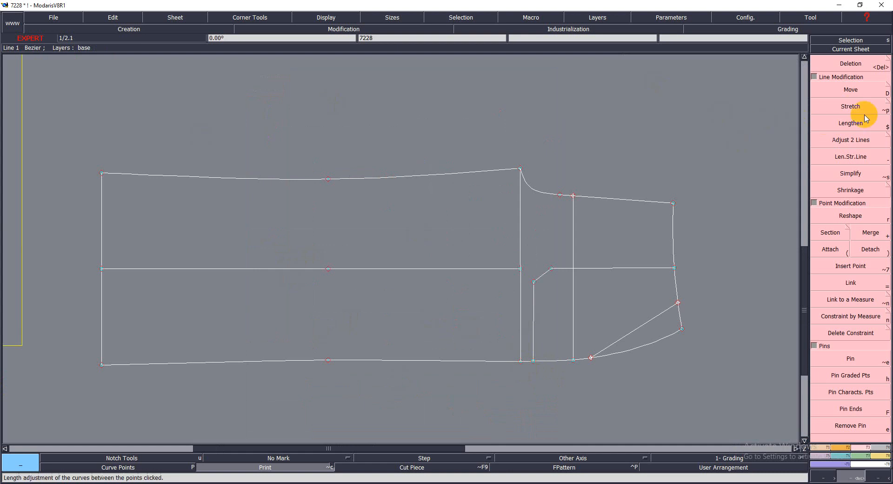
pyautogui.click(850, 106)
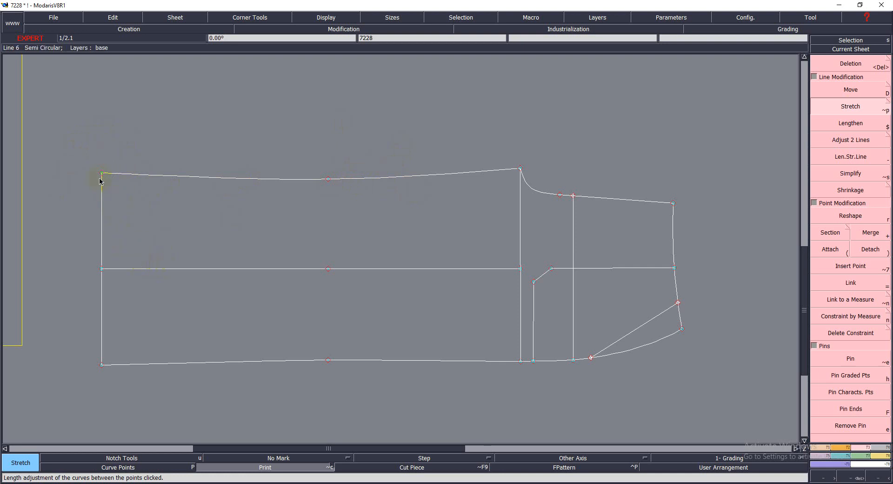
pyautogui.moveTo(47, 113); pyautogui.dragTo(470, 231)
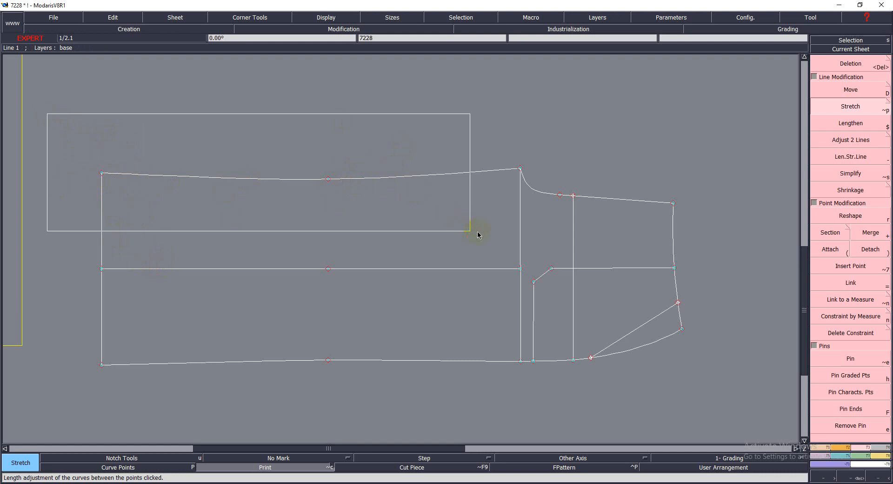
pyautogui.click(521, 168)
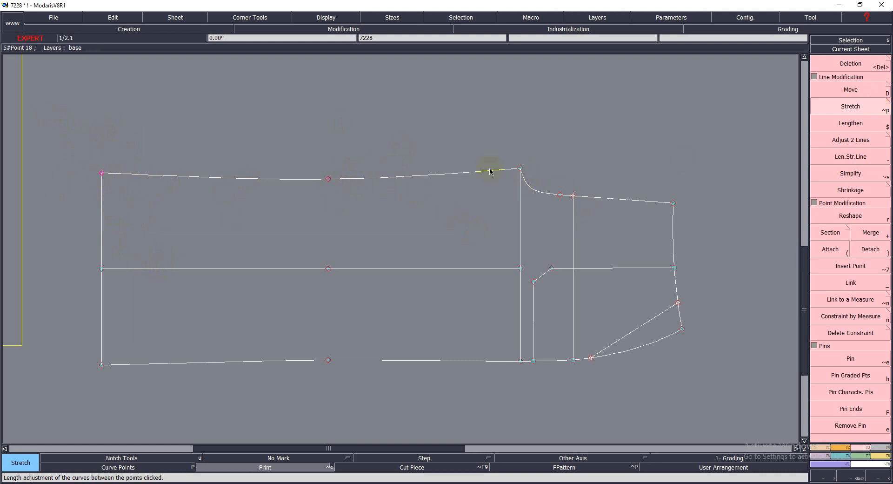
pyautogui.click(101, 173)
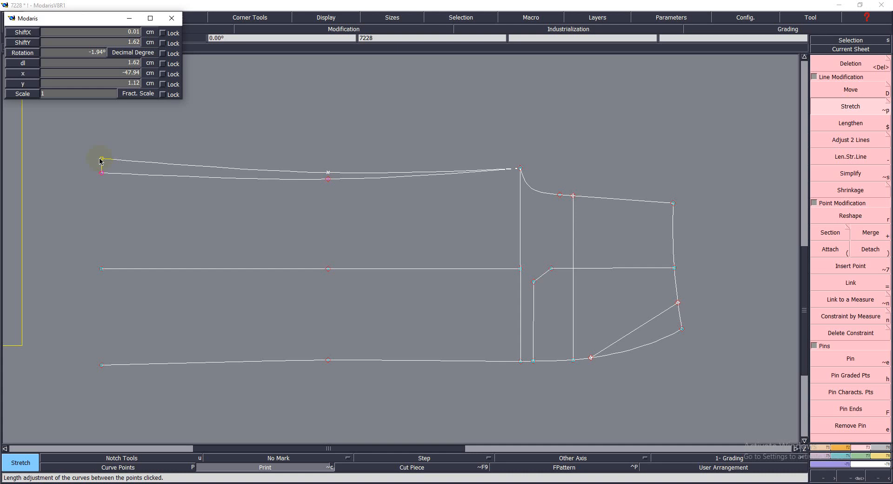
pyautogui.write('0')
pyautogui.press('Return')
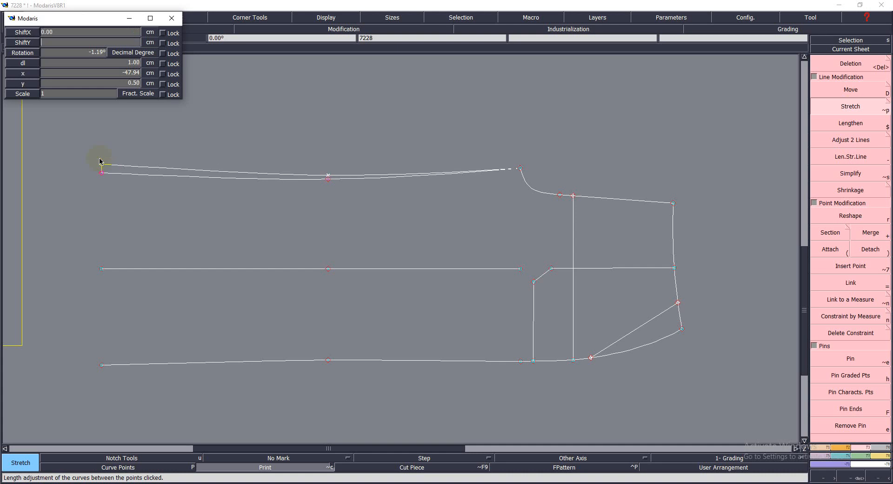
pyautogui.write('3')
pyautogui.press('Return')
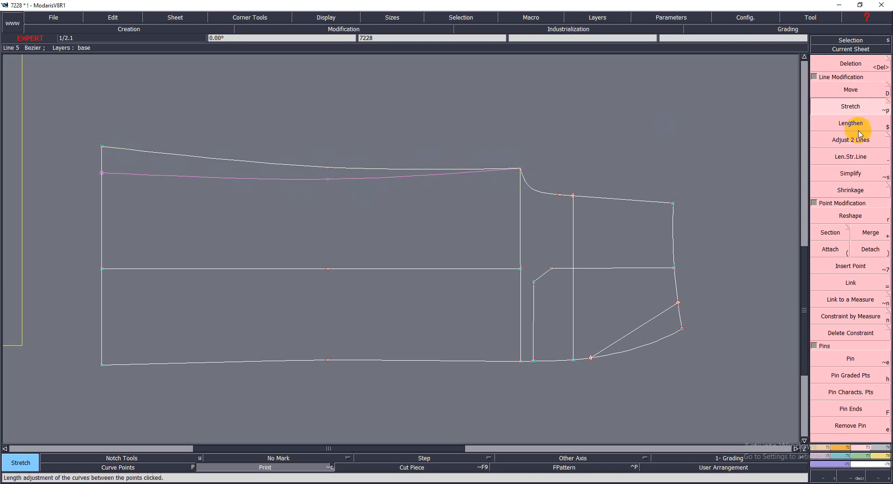
# Step: Try stretching the right end of the lower trouser piece slightly outward from its upper-right corner, and undo both stretches
pyautogui.moveTo(541, 248); pyautogui.dragTo(608, 359)
pyautogui.moveTo(547, 162); pyautogui.dragTo(701, 285)
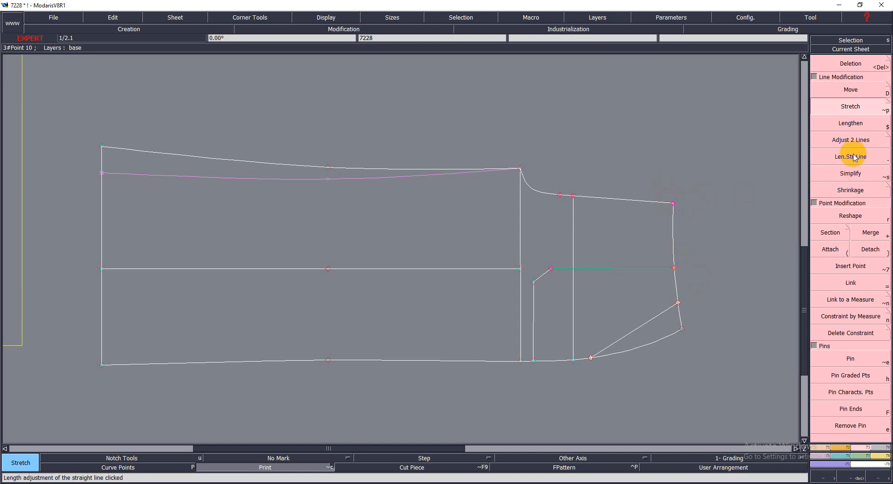
pyautogui.moveTo(529, 271); pyautogui.dragTo(647, 372)
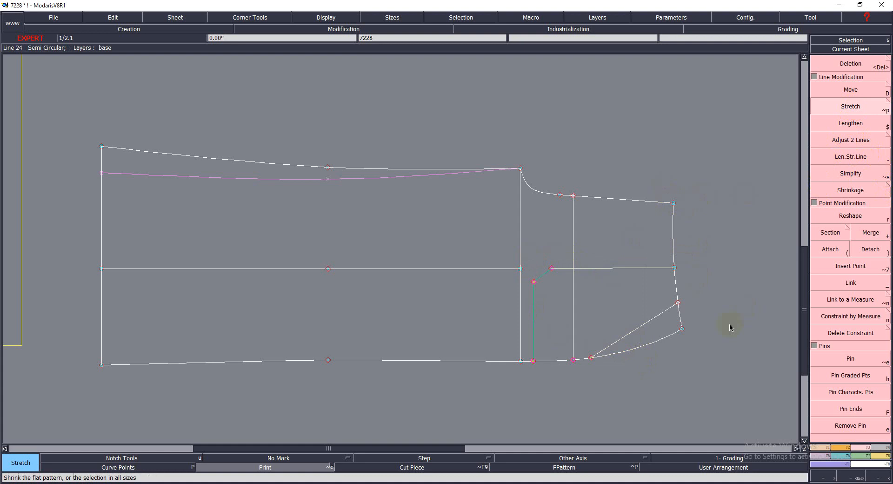
pyautogui.click(674, 204)
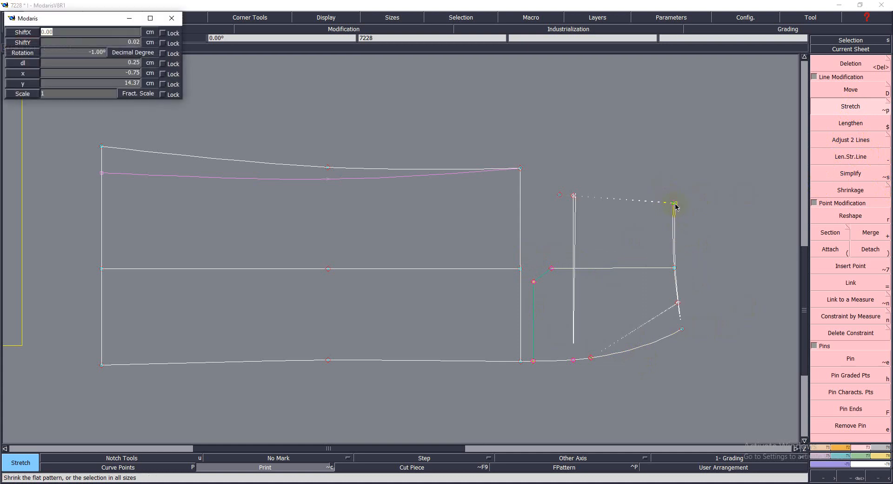
pyautogui.click(675, 205)
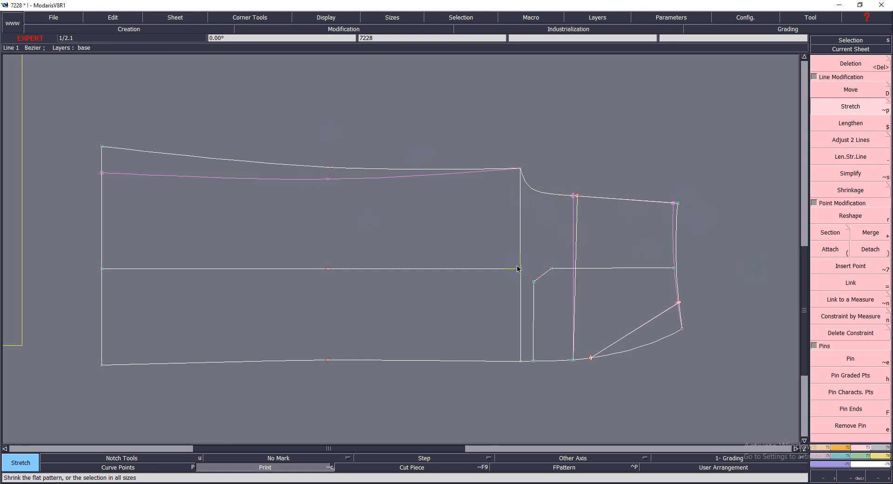
pyautogui.hotkey('ctrl', 'z')
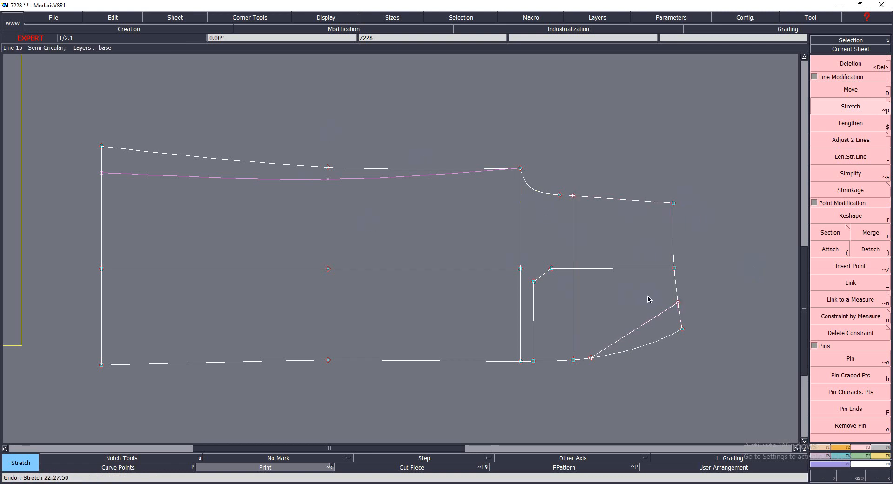
pyautogui.hotkey('ctrl', 'z')
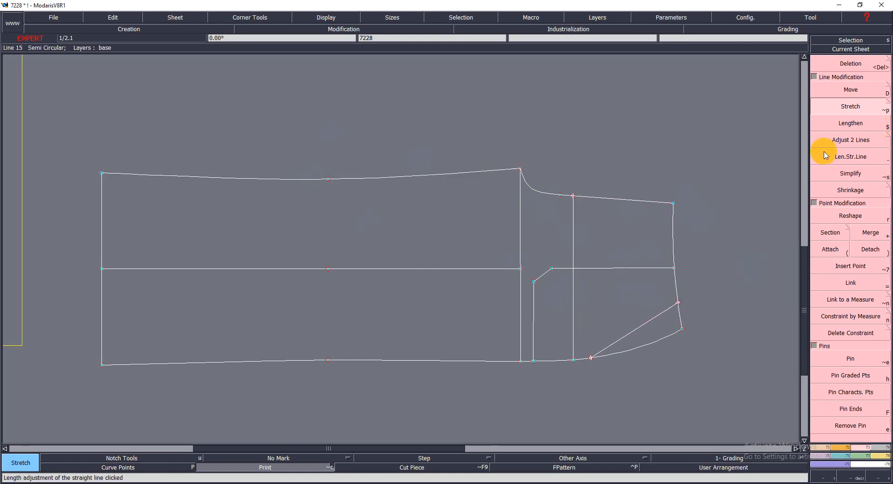
pyautogui.click(845, 128)
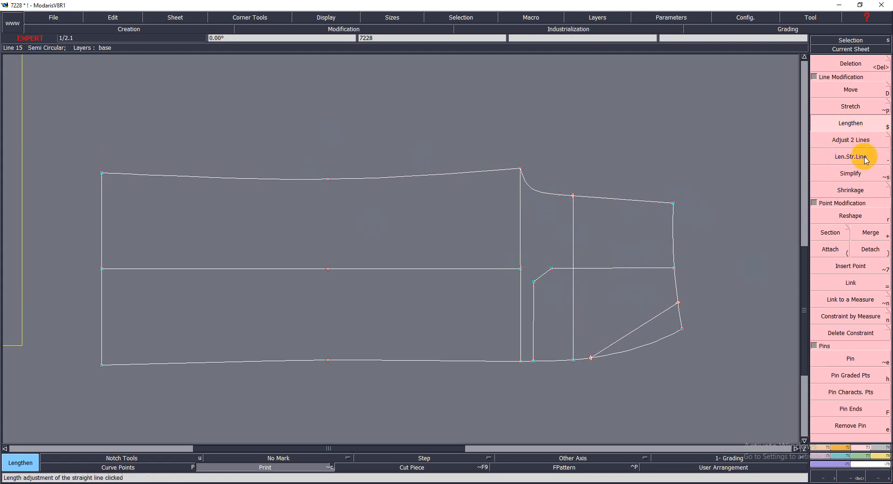
pyautogui.press('z')
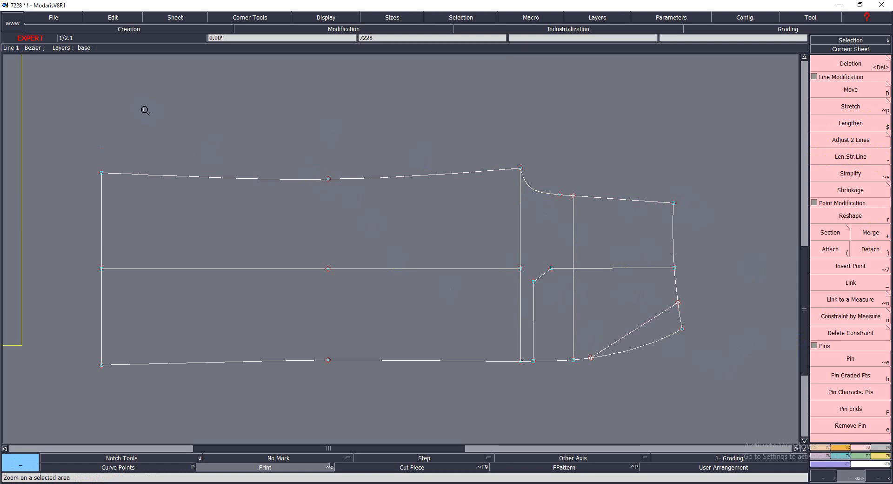
pyautogui.moveTo(158, 120); pyautogui.dragTo(455, 398)
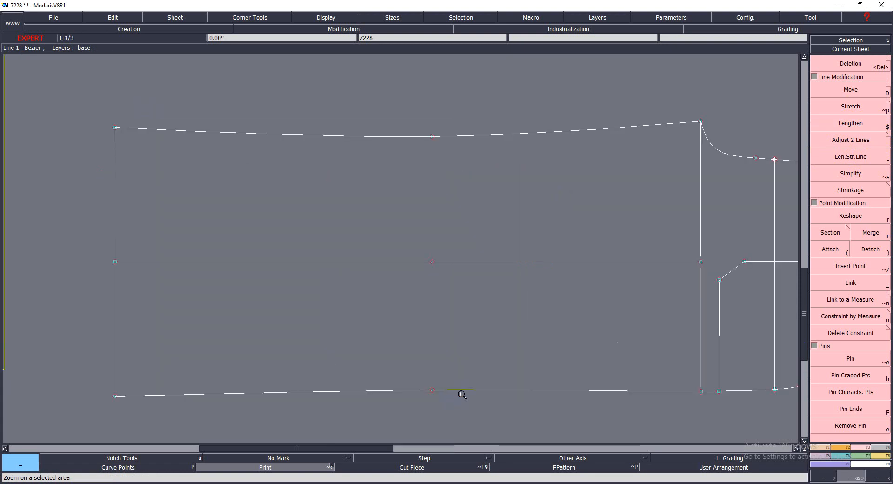
pyautogui.press('Home')
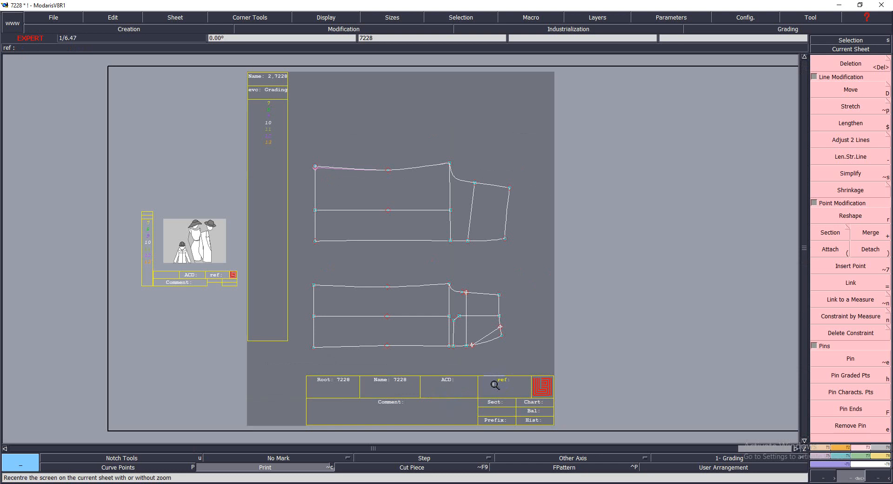
# Step: Undo the move of the upper trouser piece's upper-left corner so the upper edge follows its original imprint again
pyautogui.press('z')
pyautogui.moveTo(297, 140); pyautogui.dragTo(479, 265)
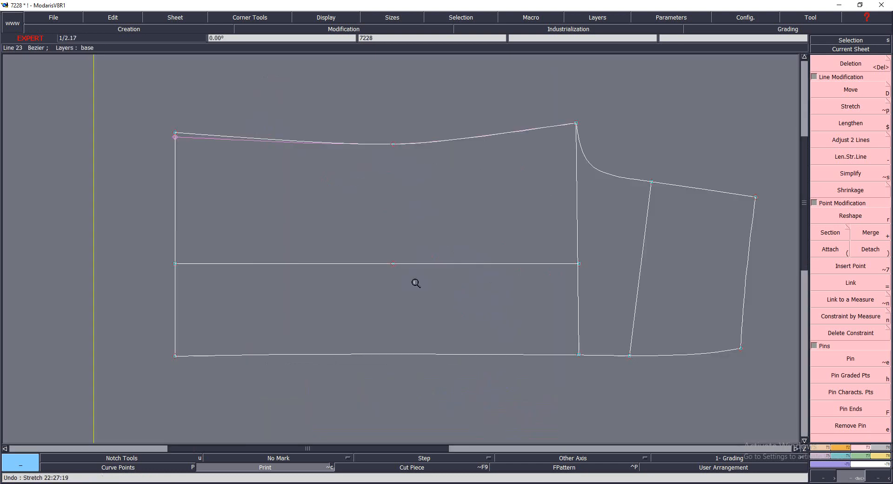
pyautogui.hotkey('ctrl', 'z')
pyautogui.press('Home')
pyautogui.press('Return')
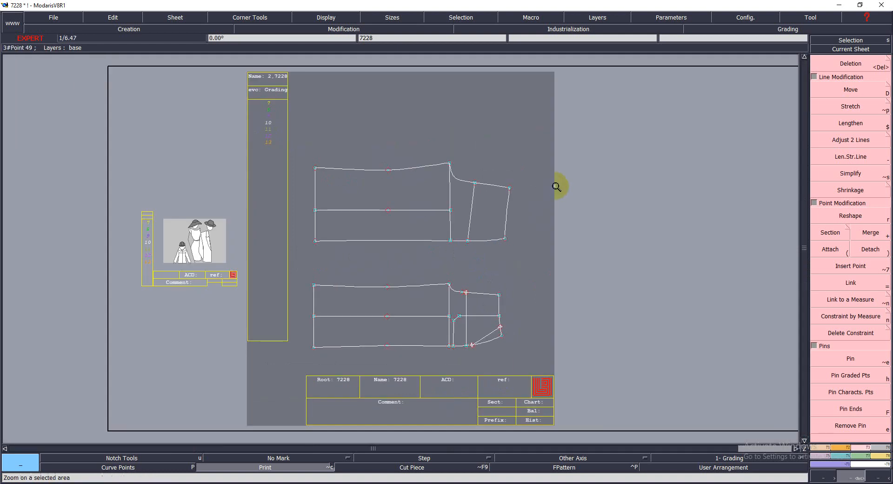
# Step: Adjust the slanted line near the lower trouser piece's lower-right corner to the outline with the Adjust 2 Lines tool
pyautogui.moveTo(539, 273); pyautogui.dragTo(540, 275)
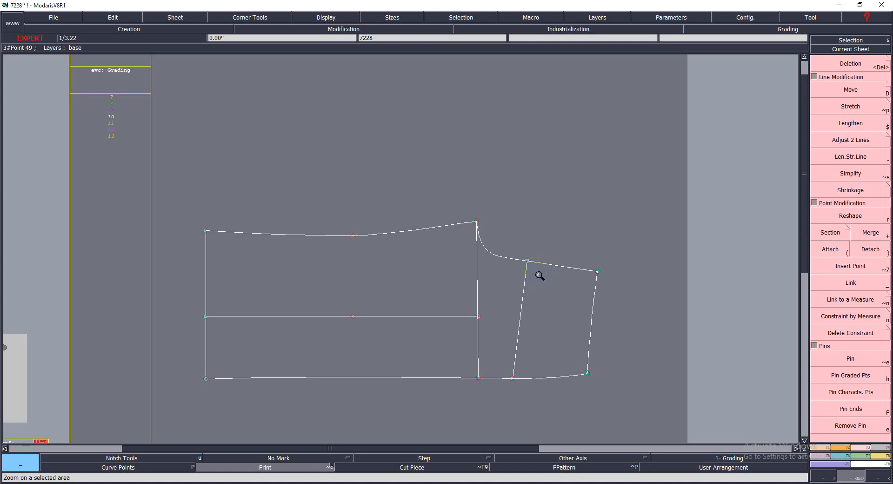
pyautogui.press('Home')
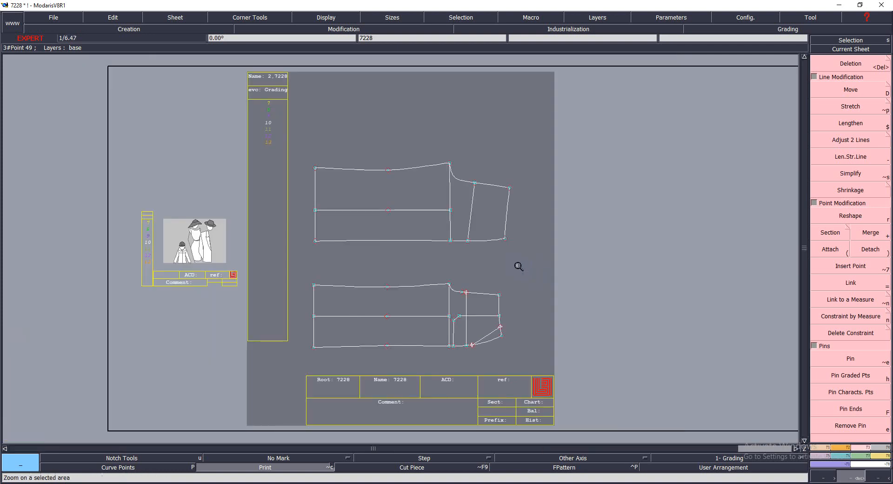
pyautogui.moveTo(297, 254); pyautogui.dragTo(517, 383)
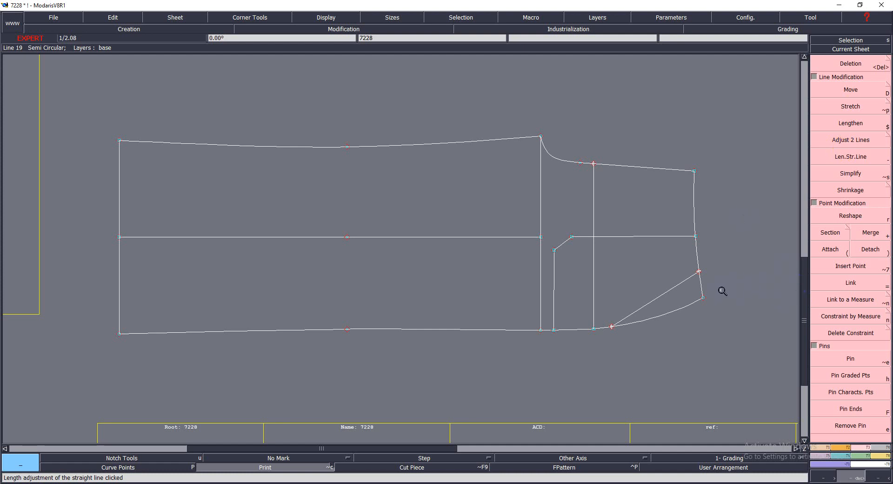
pyautogui.moveTo(577, 216); pyautogui.dragTo(749, 368)
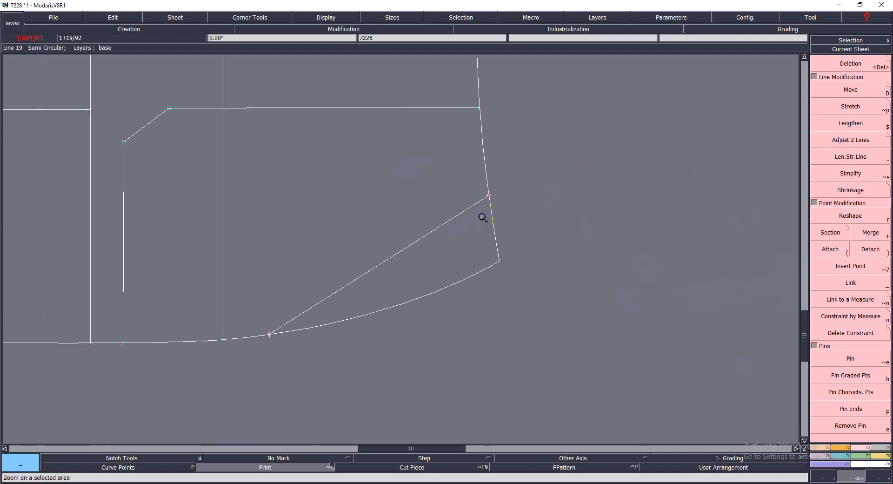
pyautogui.click(842, 140)
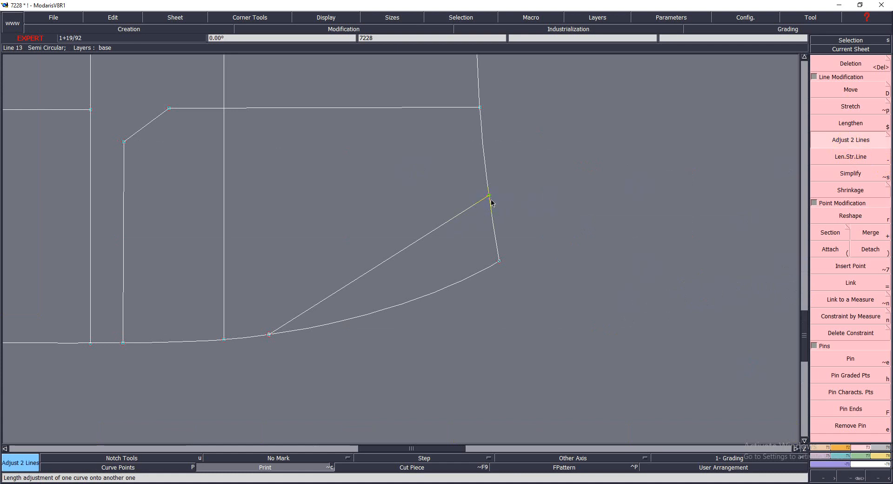
# Step: Draw a straight line on the upper trouser piece from the upper edge's middle point down past the lower edge
pyautogui.press('Home')
pyautogui.press('Return')
pyautogui.moveTo(275, 118); pyautogui.dragTo(524, 278)
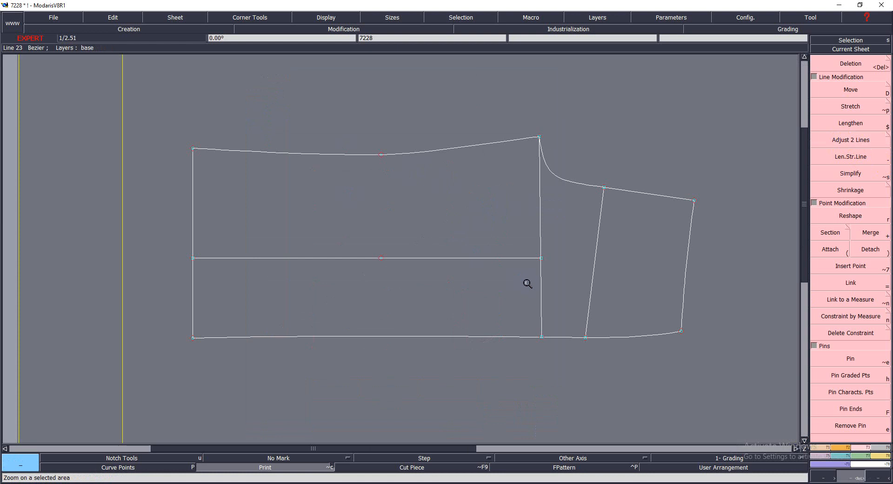
pyautogui.press('l')
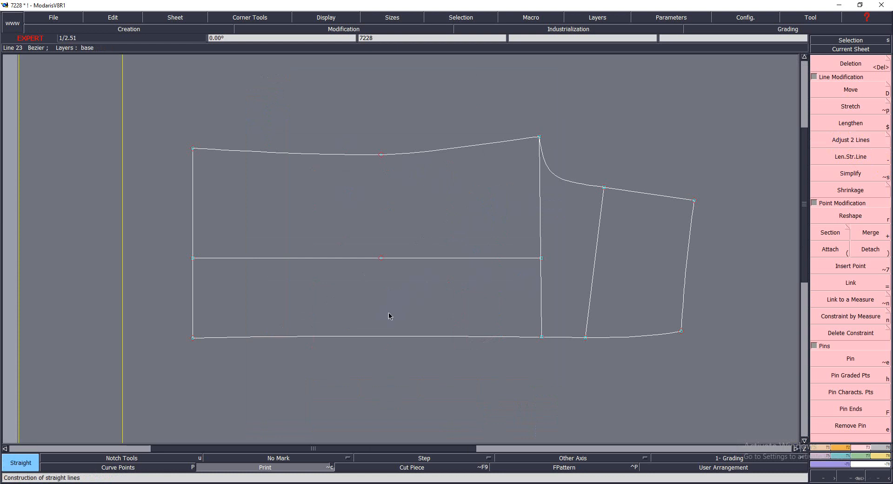
pyautogui.click(380, 157)
pyautogui.click(377, 389)
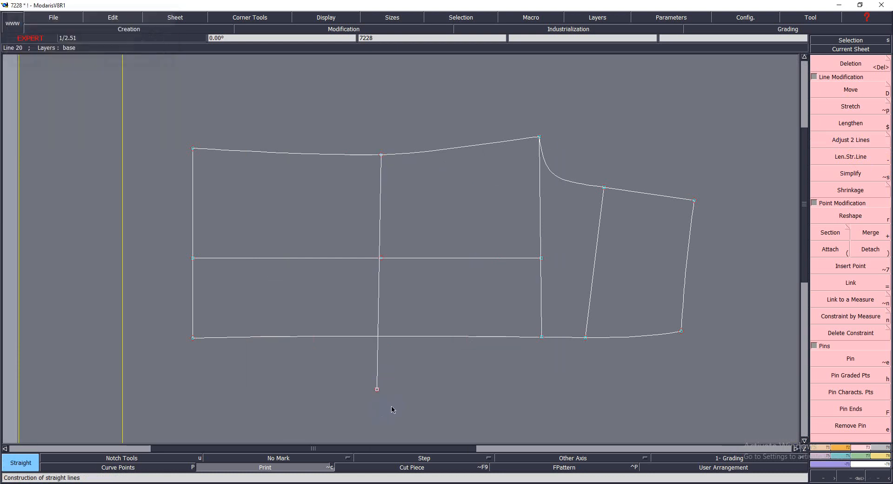
# Step: Trim the new vertical line to the upper trouser piece's lower edge with Adjust 2 Lines
pyautogui.click(849, 140)
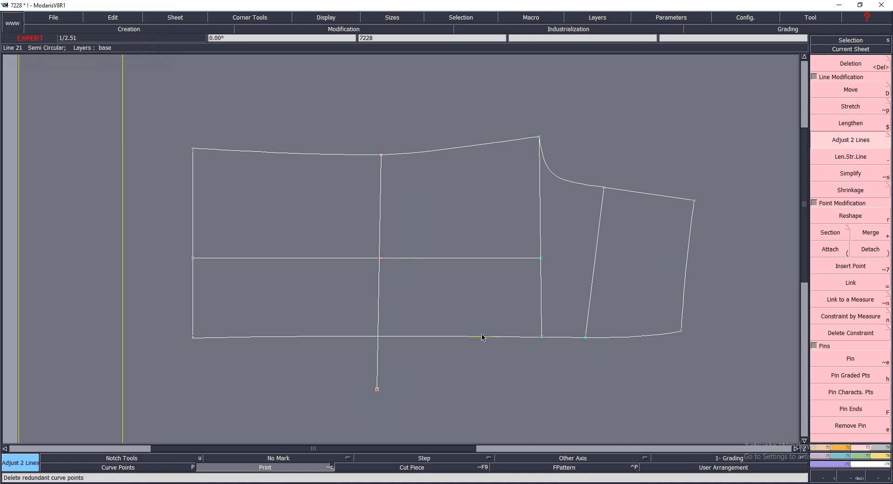
pyautogui.click(389, 338)
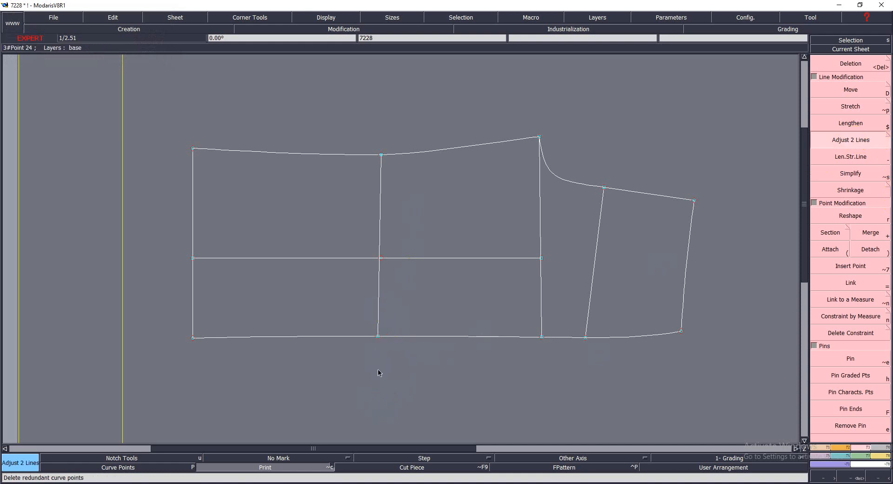
pyautogui.click(849, 143)
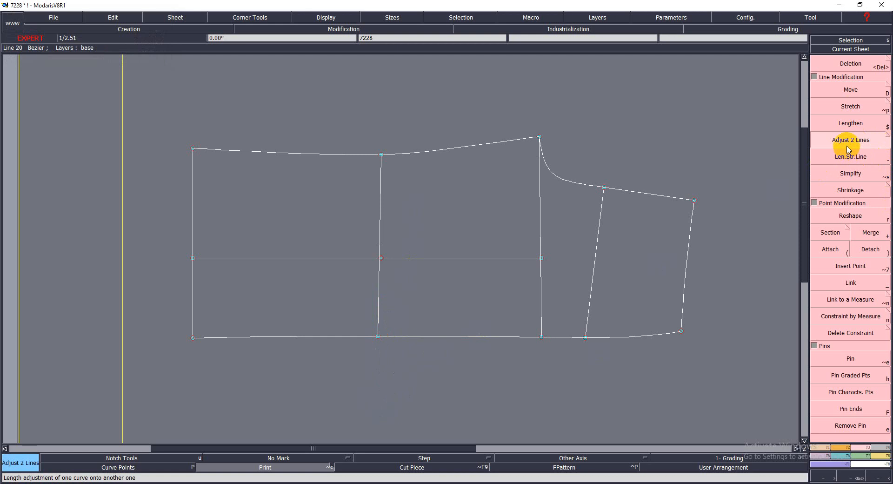
# Step: Lengthen the lower trouser piece's vertical line at the crotch point by 5 cm beyond its upper end using Len.Str.Line
pyautogui.press('Home')
pyautogui.press('Return')
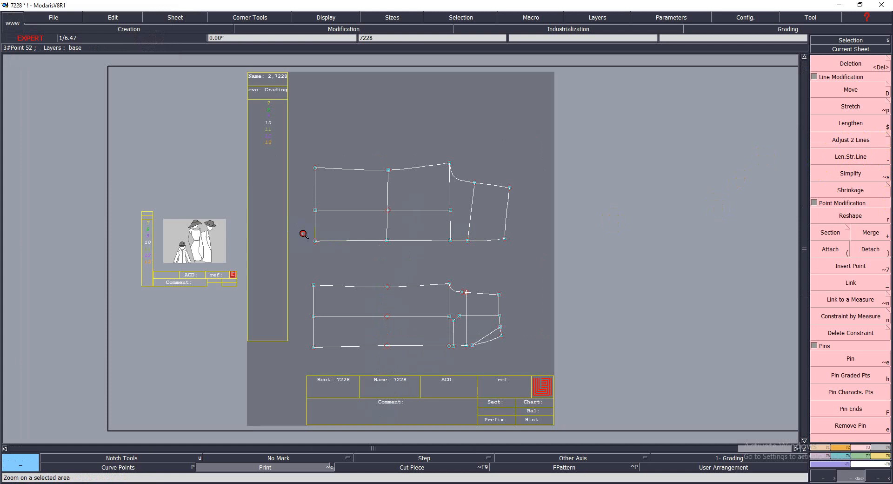
pyautogui.moveTo(303, 234); pyautogui.dragTo(534, 361)
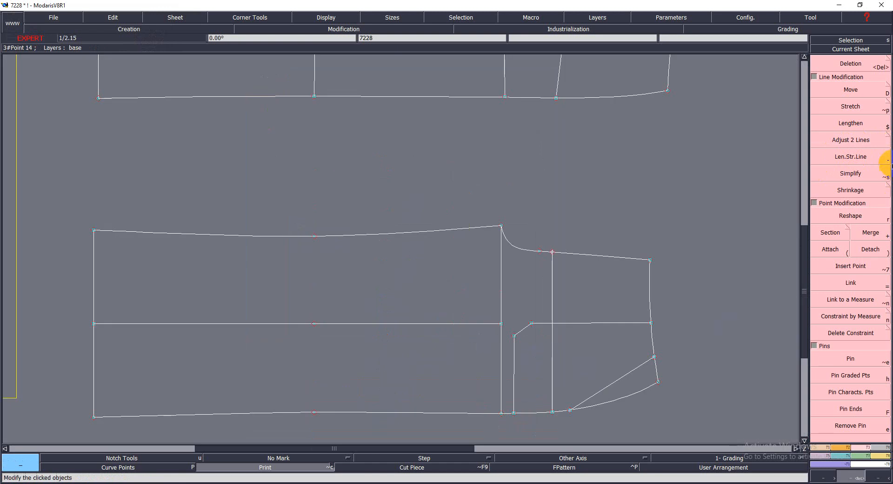
pyautogui.click(861, 164)
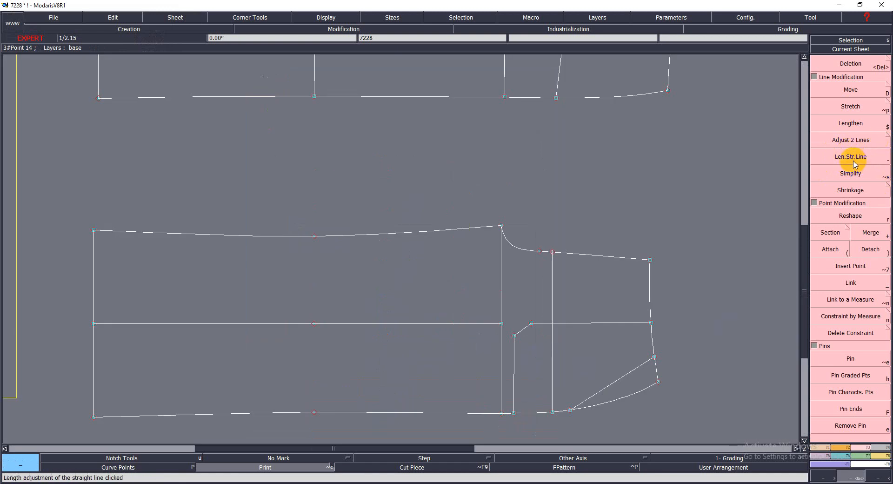
pyautogui.click(854, 172)
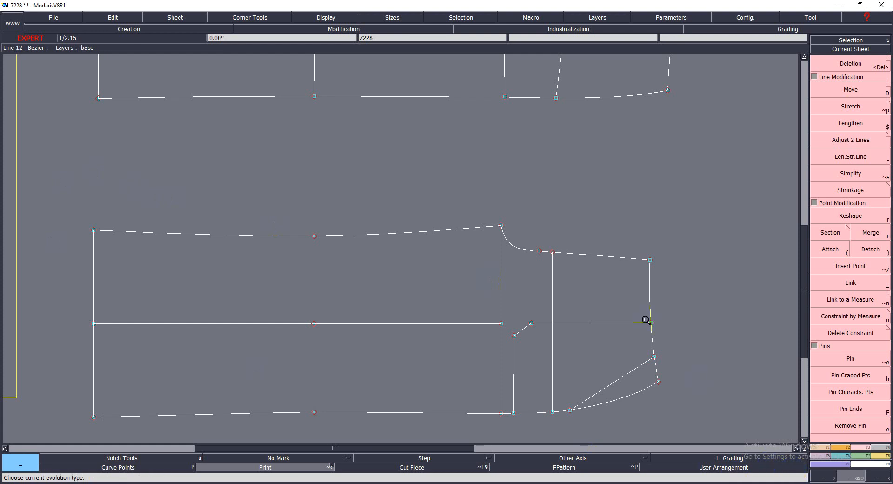
pyautogui.click(868, 139)
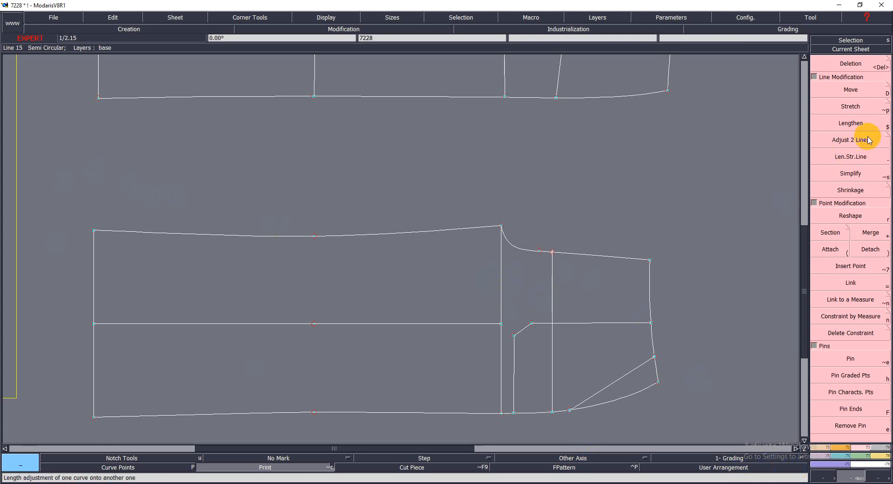
pyautogui.click(854, 159)
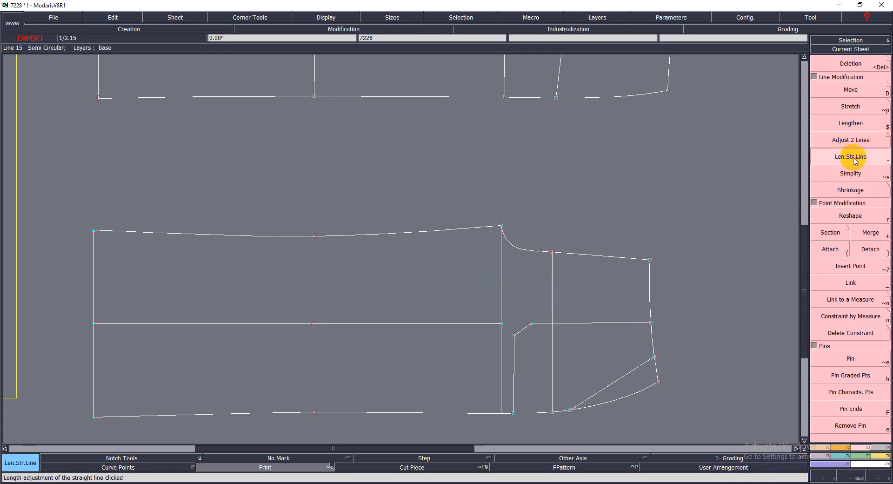
pyautogui.click(499, 264)
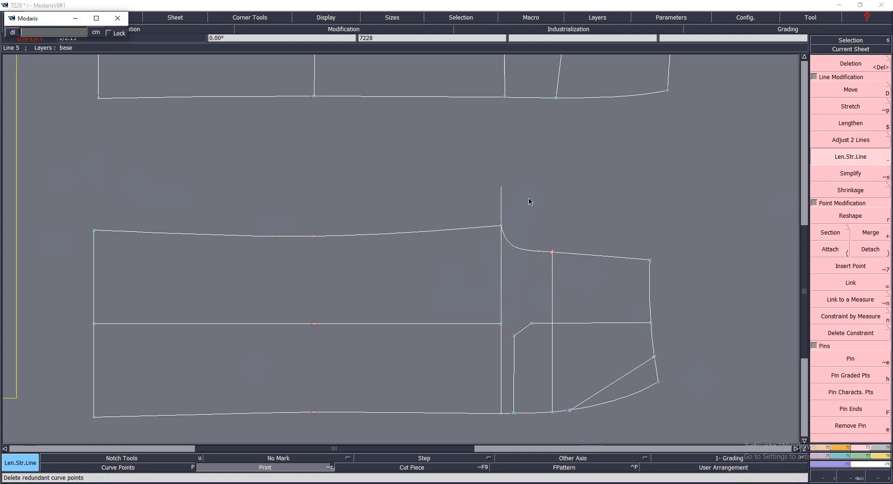
pyautogui.write('5')
pyautogui.press('Return')
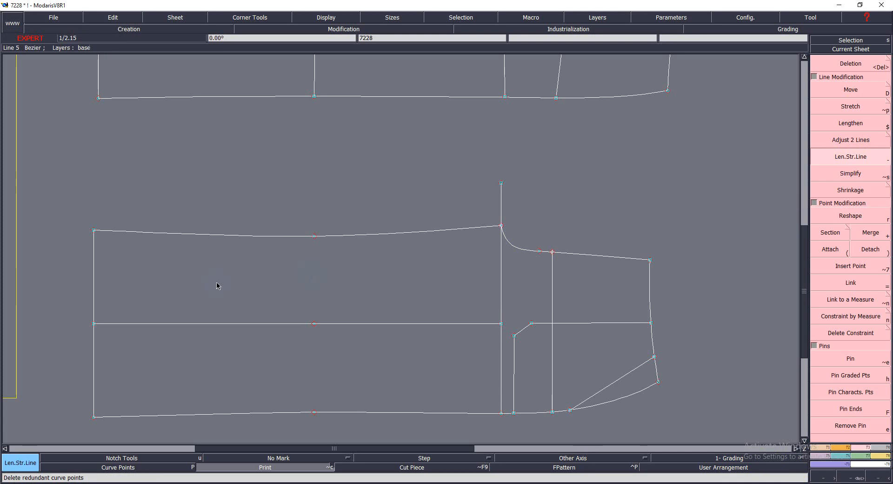
# Step: Lengthen the lower trouser piece's left vertical edge by 4 cm beyond its upper end
pyautogui.click(95, 258)
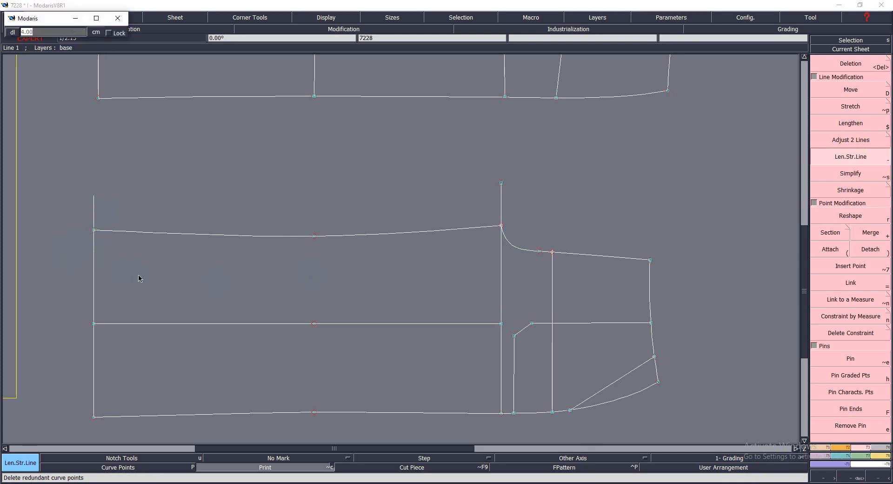
pyautogui.press('Return')
pyautogui.click(96, 193)
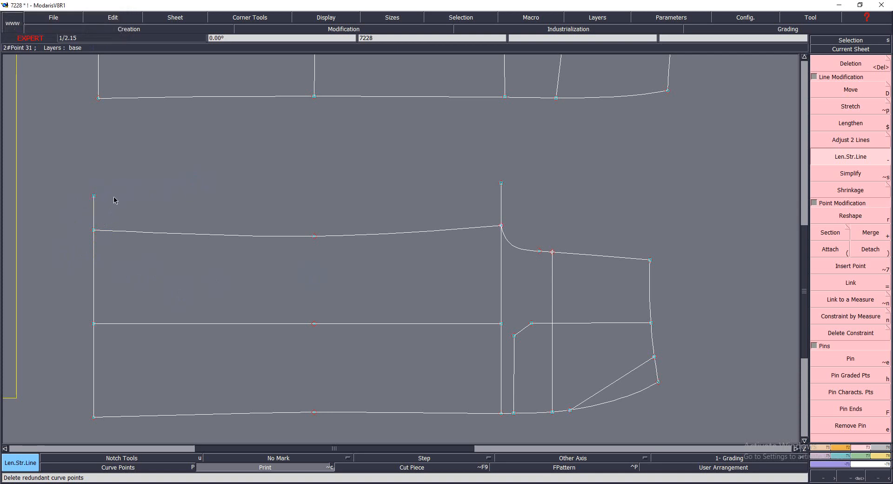
# Step: Draw a Bezier curve joining the upper ends of the two lengthened vertical lines on the lower trouser piece
pyautogui.click(277, 194)
pyautogui.hotkey('ctrl', 'z')
pyautogui.press('v')
pyautogui.press('b')
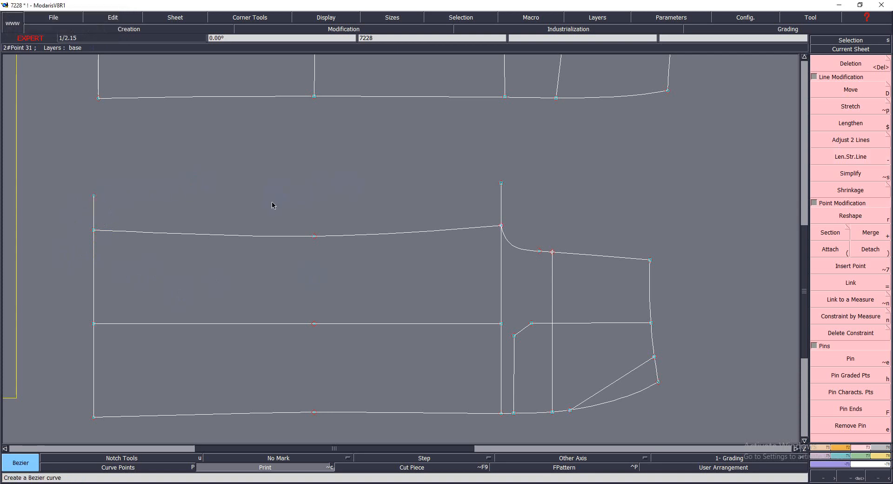
pyautogui.click(94, 196)
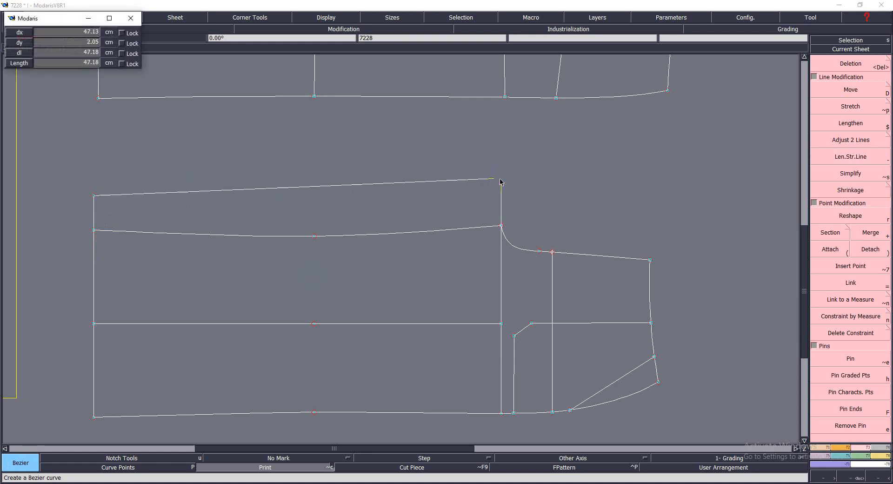
pyautogui.doubleClick(500, 183)
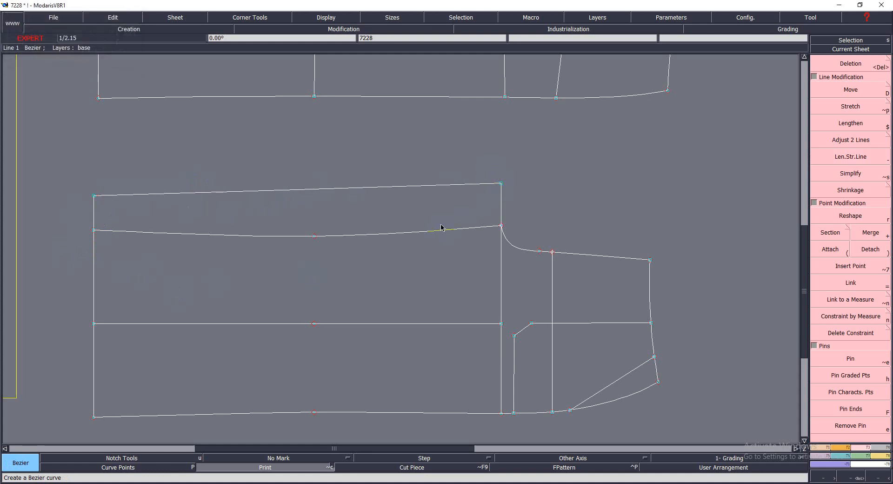
# Step: Display the curve handles and reshape the new upper Bezier line into a slight inward curve using both its handles
pyautogui.hotkey('shift', 'h')
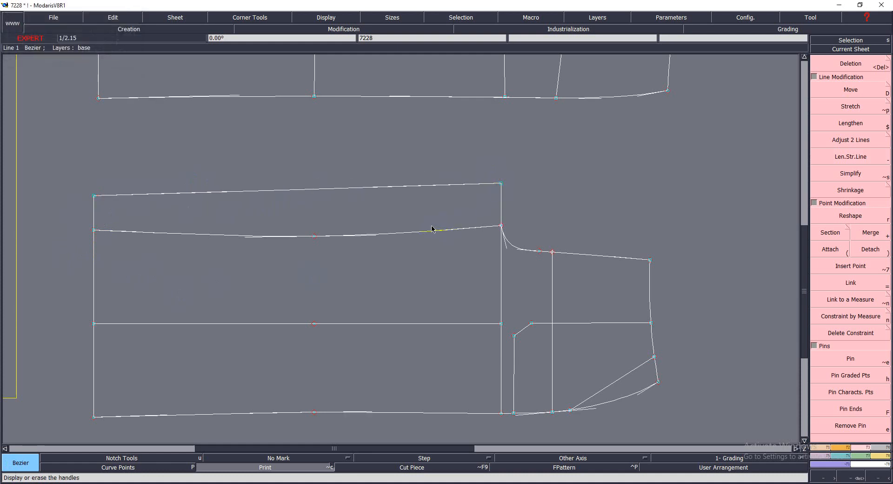
pyautogui.press('r')
pyautogui.moveTo(210, 191); pyautogui.dragTo(285, 203)
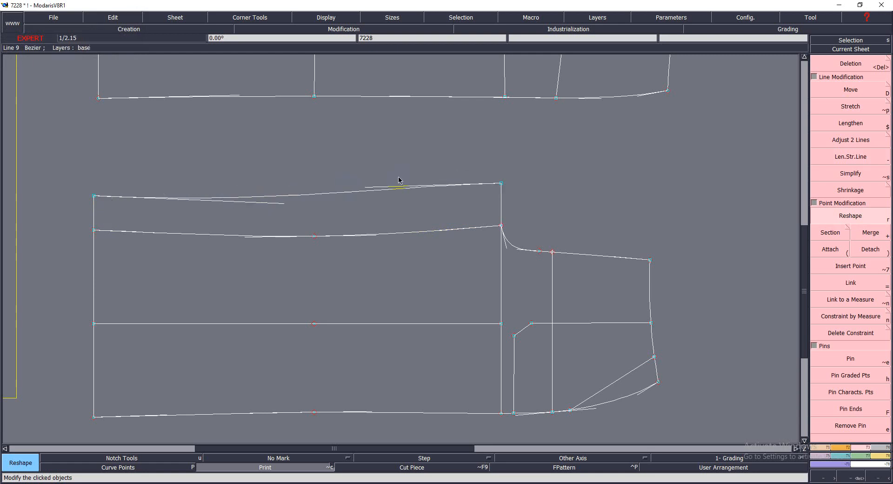
pyautogui.moveTo(378, 186); pyautogui.dragTo(379, 187)
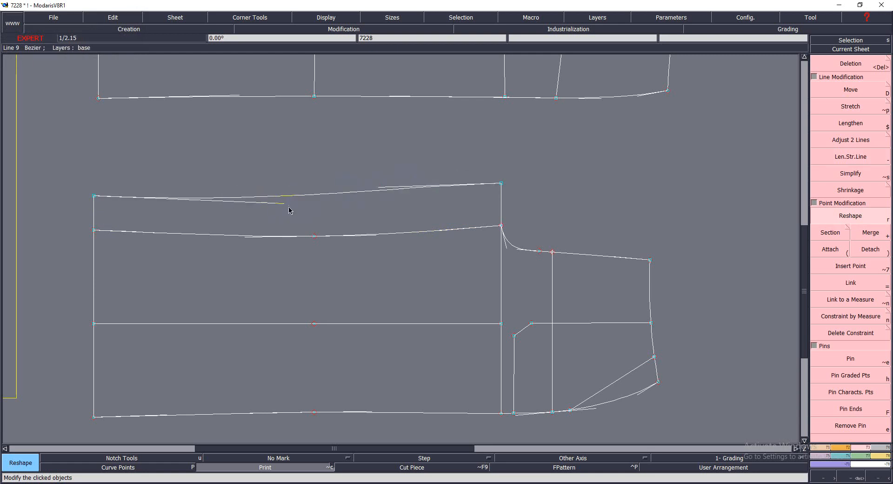
# Step: Try deepening the new upper curve by pulling its left handle further out, and undo the last two reshapes
pyautogui.moveTo(287, 207); pyautogui.dragTo(357, 215)
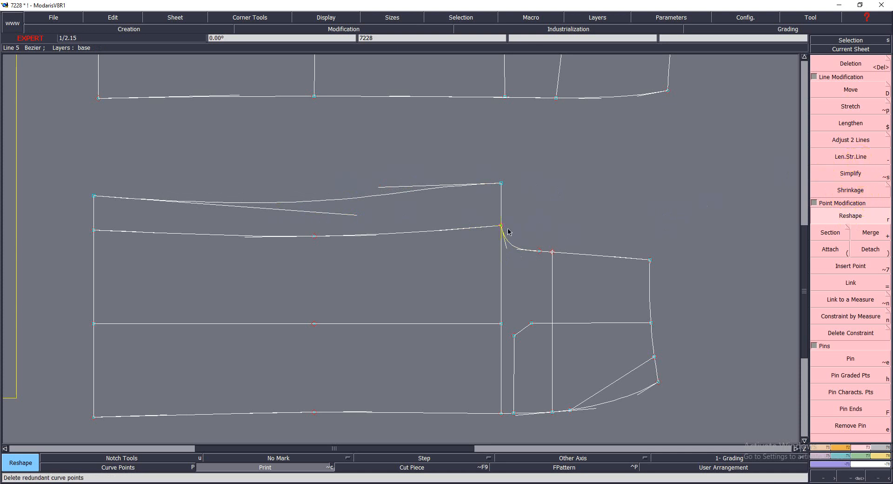
pyautogui.hotkey('ctrl', 'z')
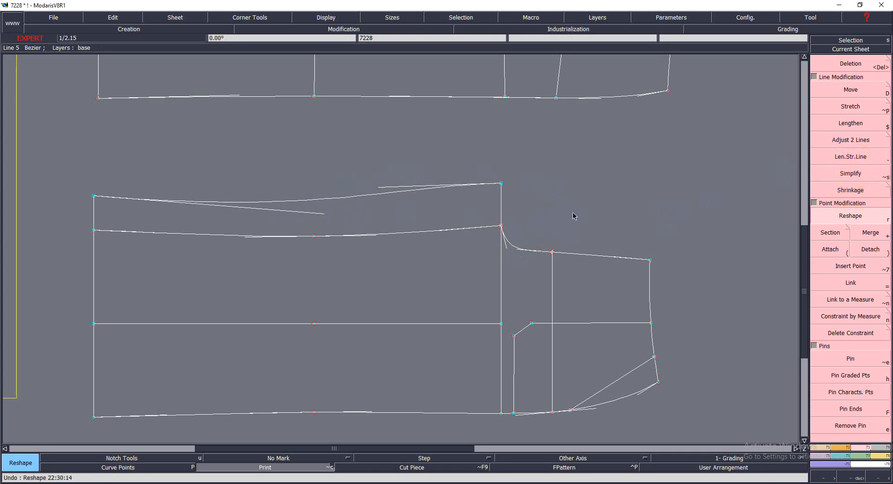
pyautogui.hotkey('ctrl', 'z')
pyautogui.press('Home')
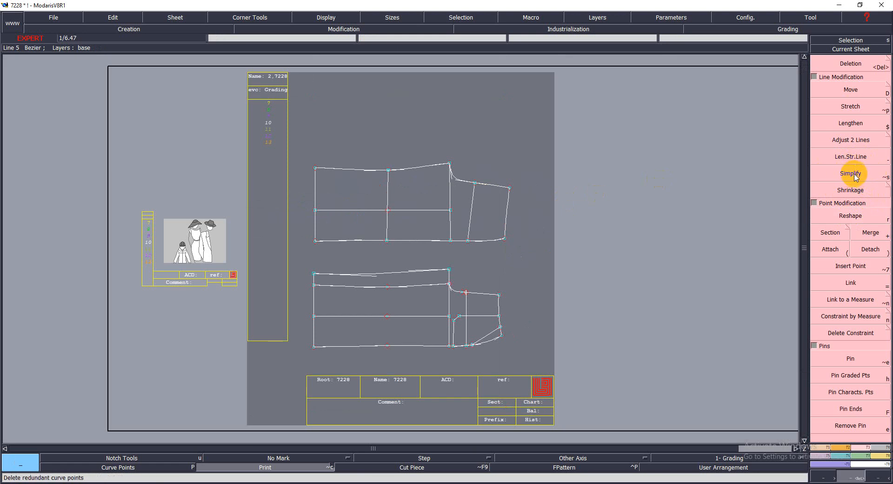
pyautogui.press('z')
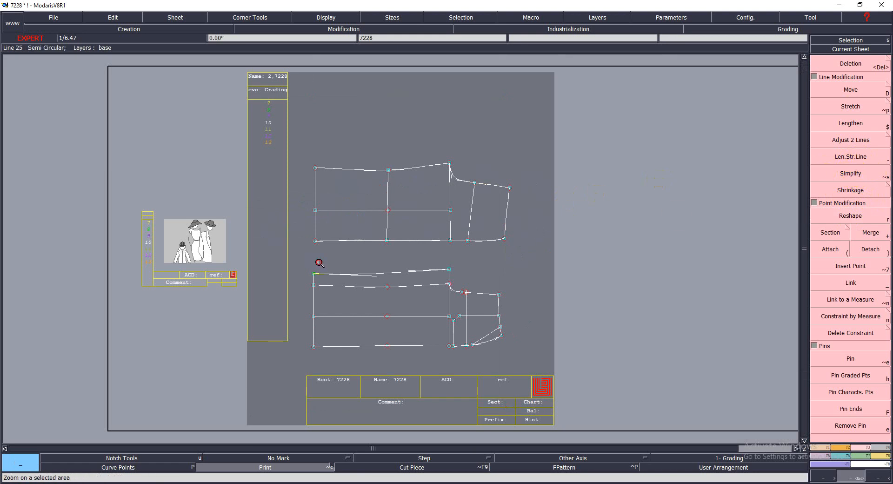
pyautogui.moveTo(321, 263); pyautogui.dragTo(510, 351)
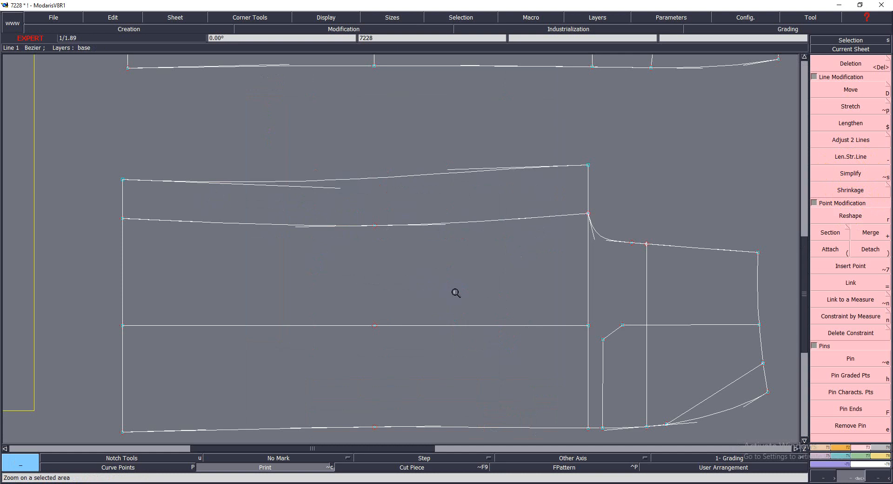
pyautogui.click(574, 260)
pyautogui.moveTo(323, 273); pyautogui.dragTo(536, 369)
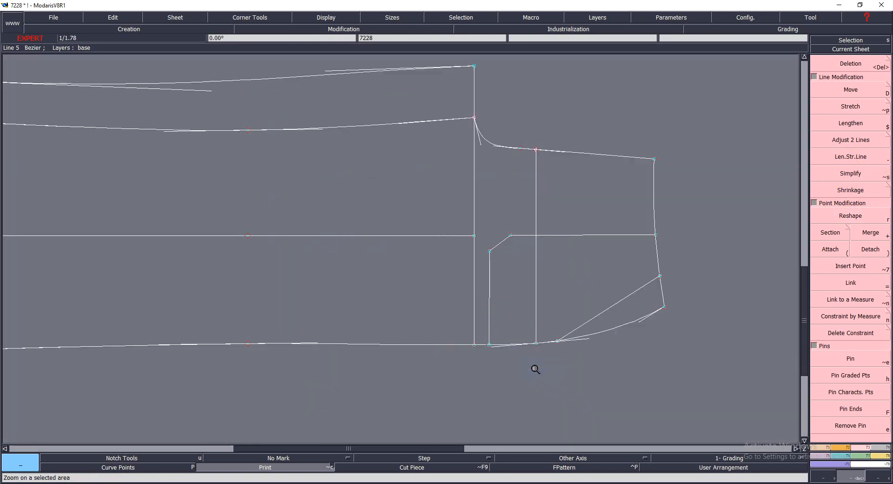
pyautogui.click(536, 369)
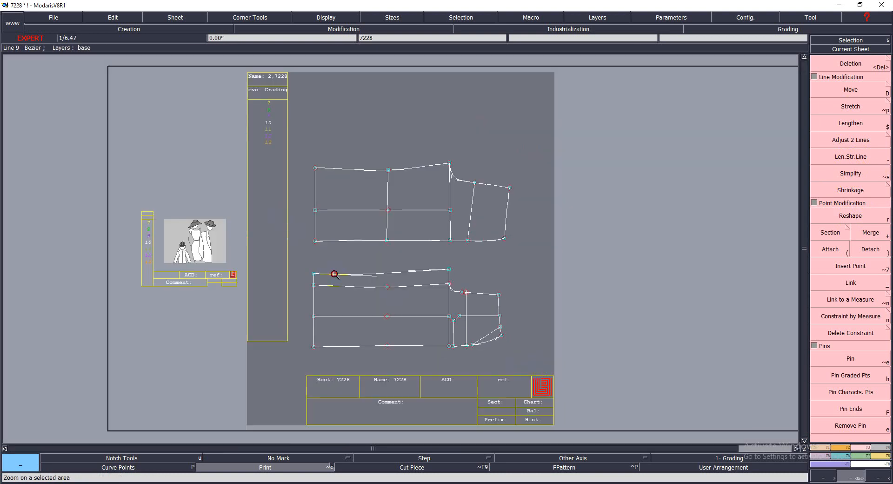
# Step: Extract the lower trouser outline as a new seam piece, leaving out the added upper strip and the corner outside the diagonal, and rearrange the sheets
pyautogui.moveTo(330, 274); pyautogui.dragTo(530, 379)
pyautogui.click(851, 176)
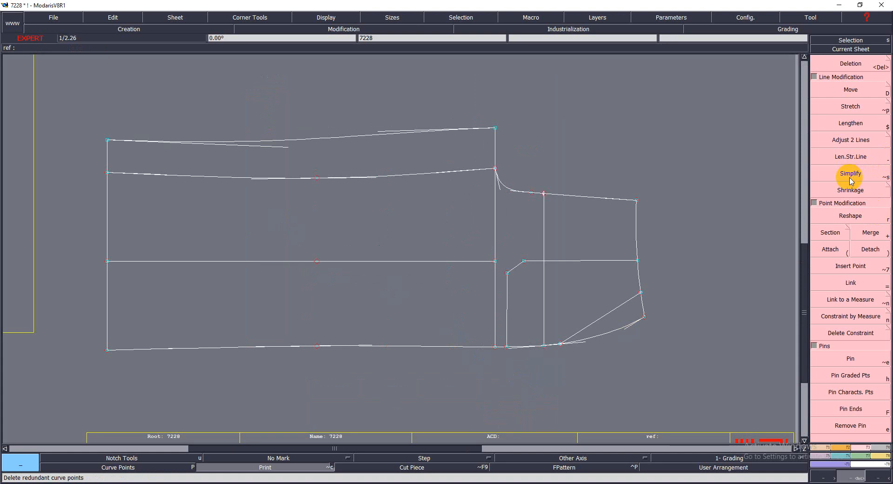
pyautogui.hotkey('shift', 's')
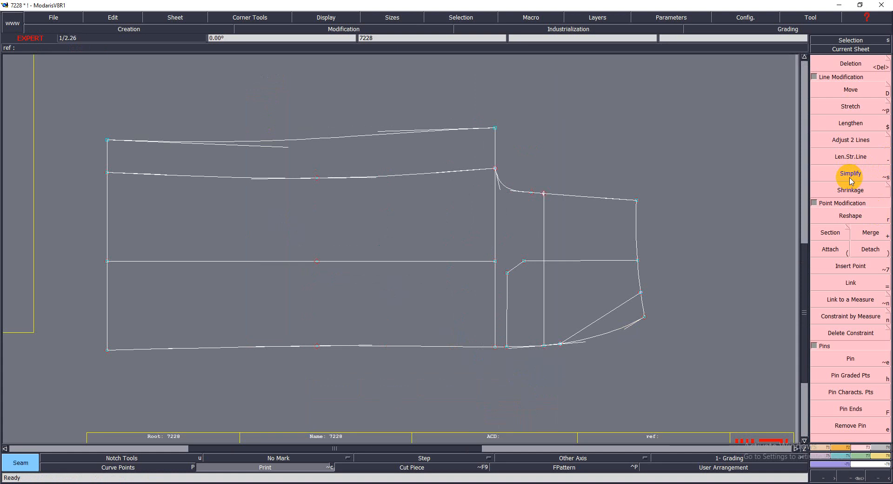
pyautogui.click(210, 216)
pyautogui.click(612, 299)
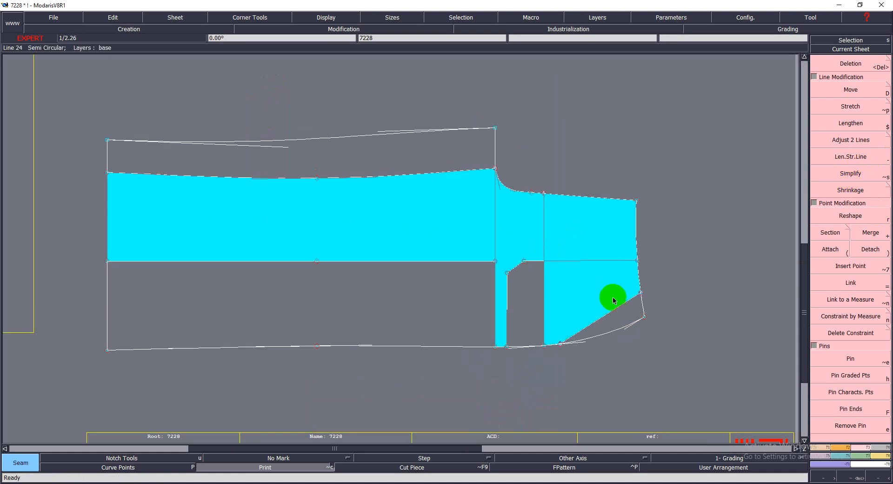
pyautogui.click(507, 313)
pyautogui.click(316, 303)
pyautogui.rightClick(319, 301)
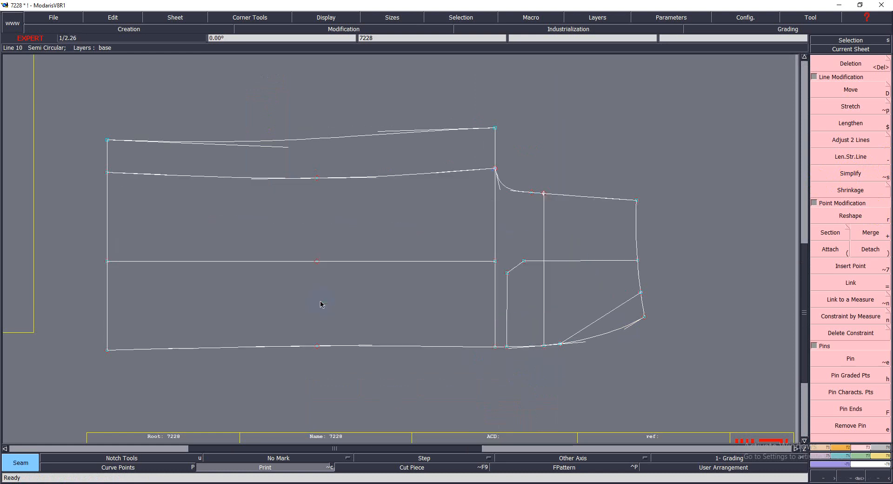
pyautogui.press('8')
pyautogui.press('Return')
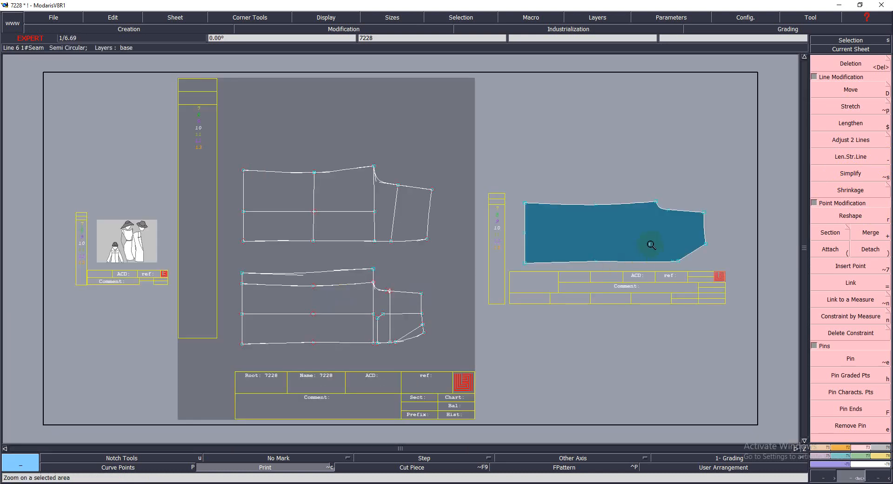
# Step: Enlarge the extracted trouser piece's sheet and display its curve points
pyautogui.click(644, 238)
pyautogui.press('Home')
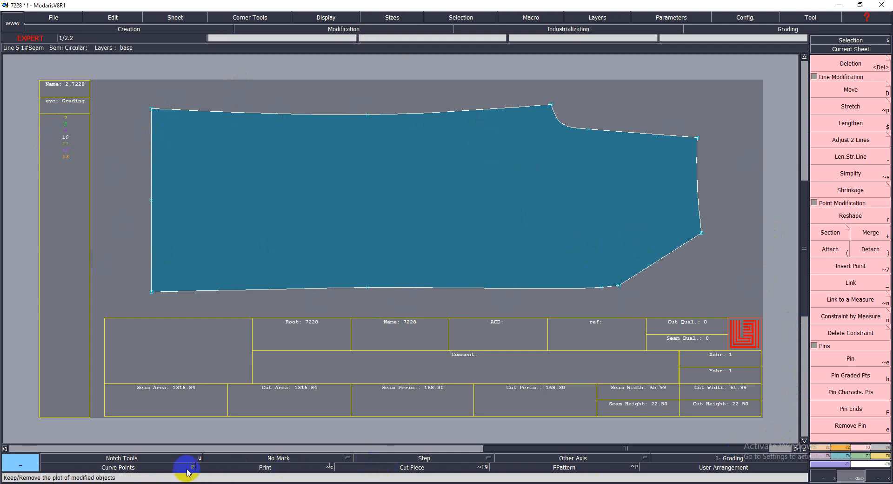
pyautogui.click(157, 468)
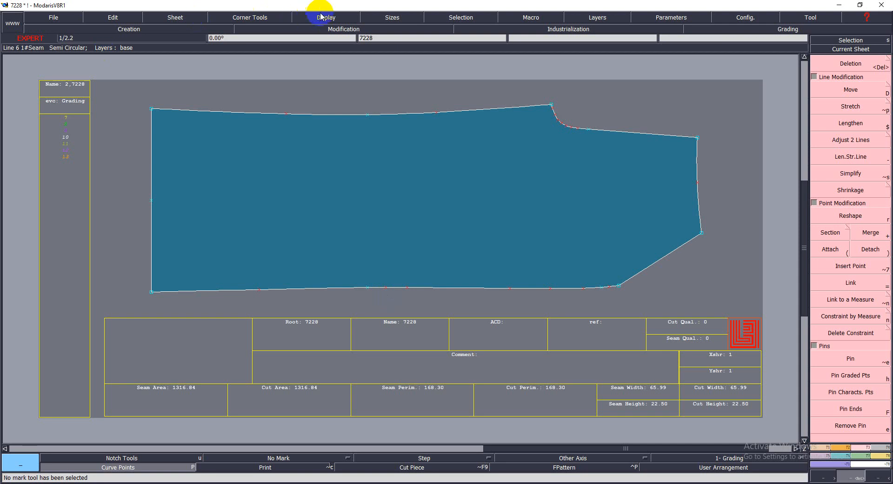
pyautogui.moveTo(326, 17); pyautogui.dragTo(324, 211)
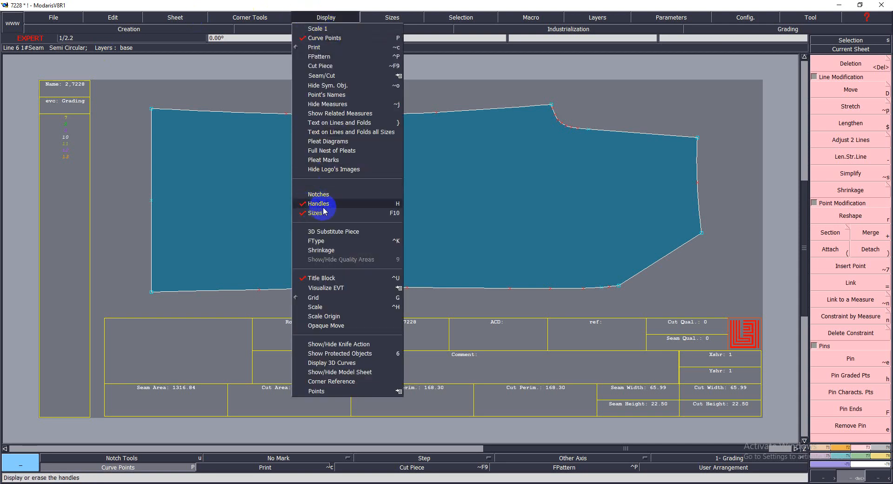
pyautogui.moveTo(325, 210); pyautogui.dragTo(295, 194)
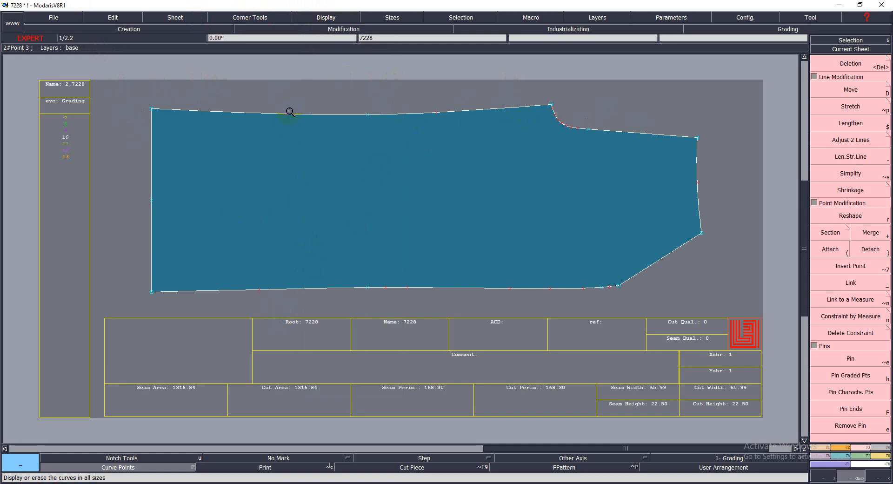
# Step: Simplify the diagonal corner line of the extracted piece into a Bezier line, accepting the proposed tolerance
pyautogui.click(842, 222)
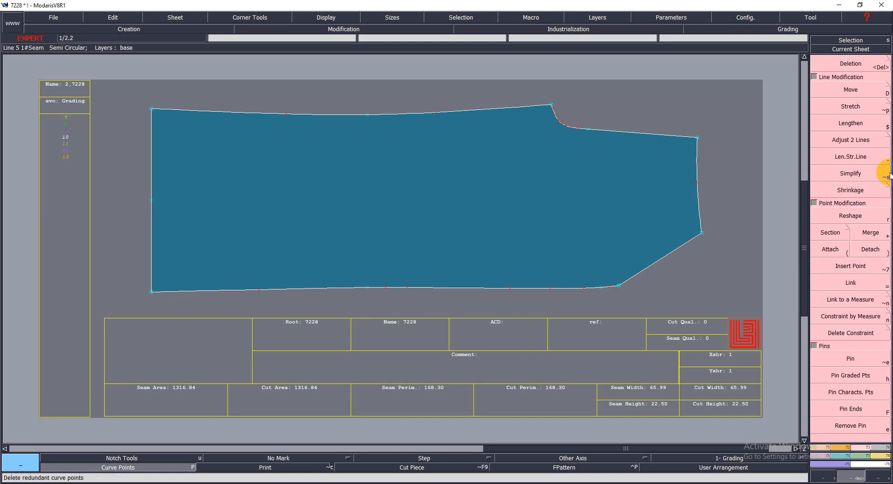
pyautogui.click(864, 174)
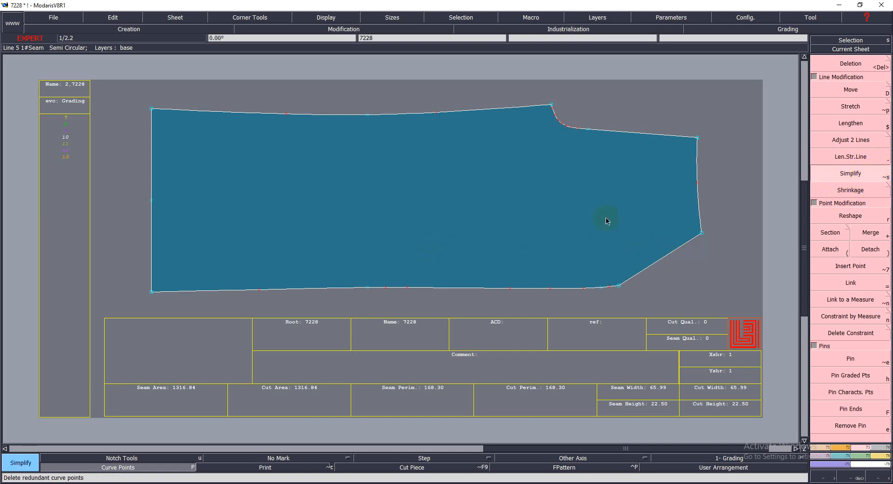
pyautogui.press('Return')
pyautogui.moveTo(568, 186); pyautogui.dragTo(751, 343)
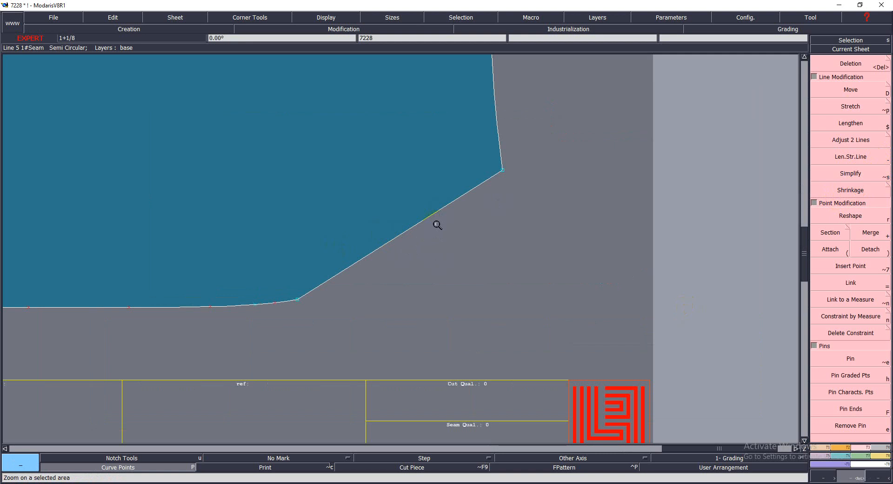
pyautogui.click(854, 216)
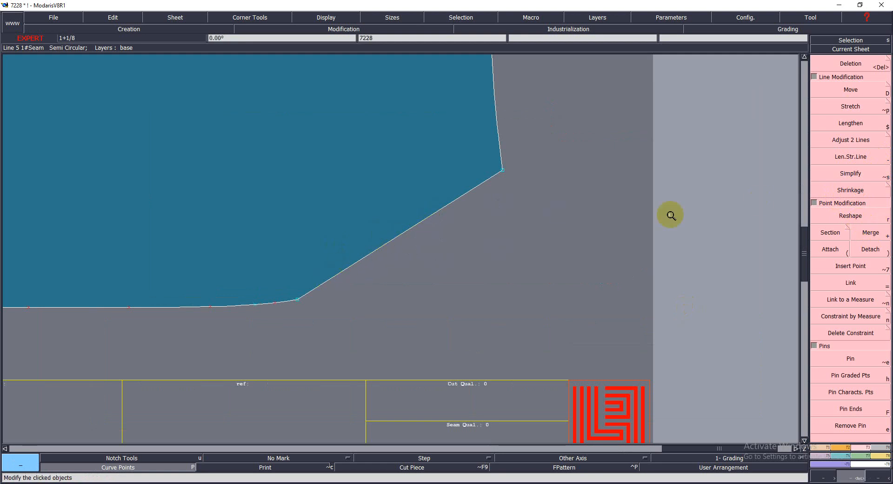
pyautogui.click(864, 181)
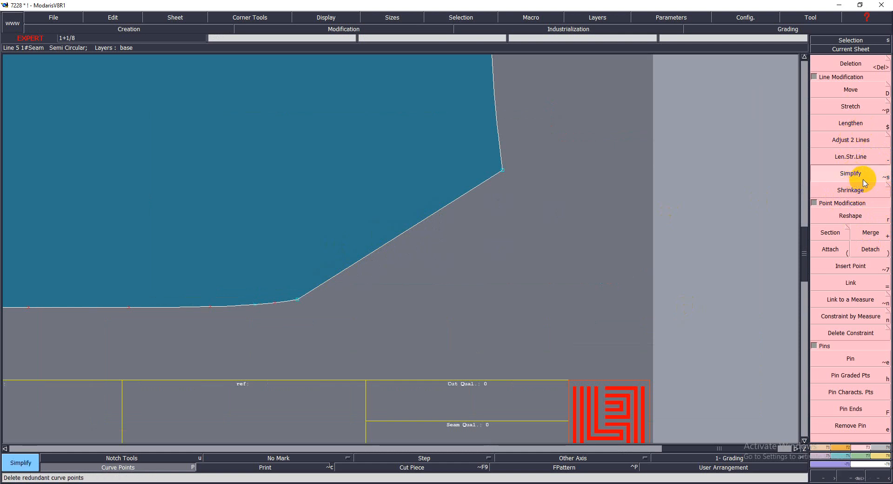
pyautogui.click(404, 236)
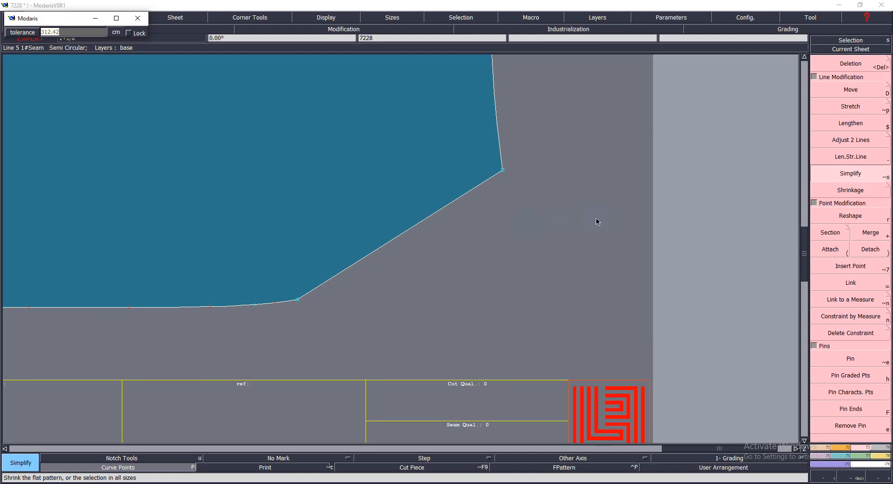
pyautogui.press('Return')
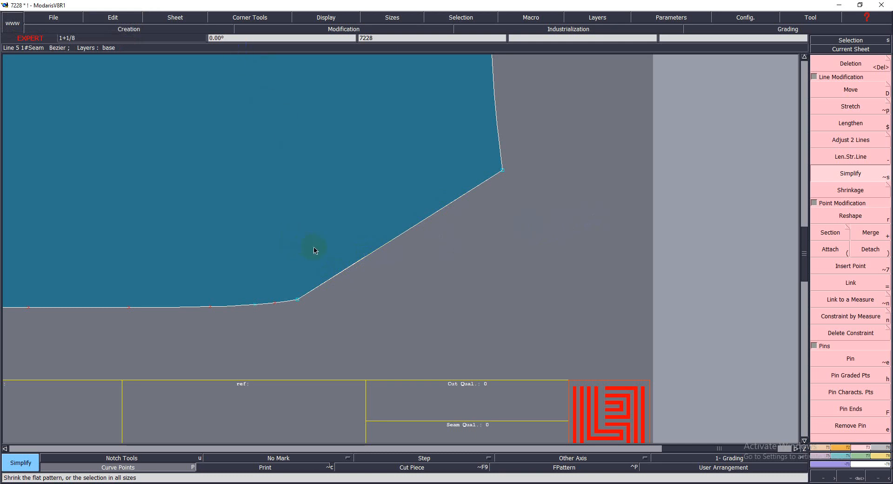
# Step: Reshape the simplified diagonal into an outward rounded corner by adjusting the handles at both of its ends
pyautogui.click(850, 213)
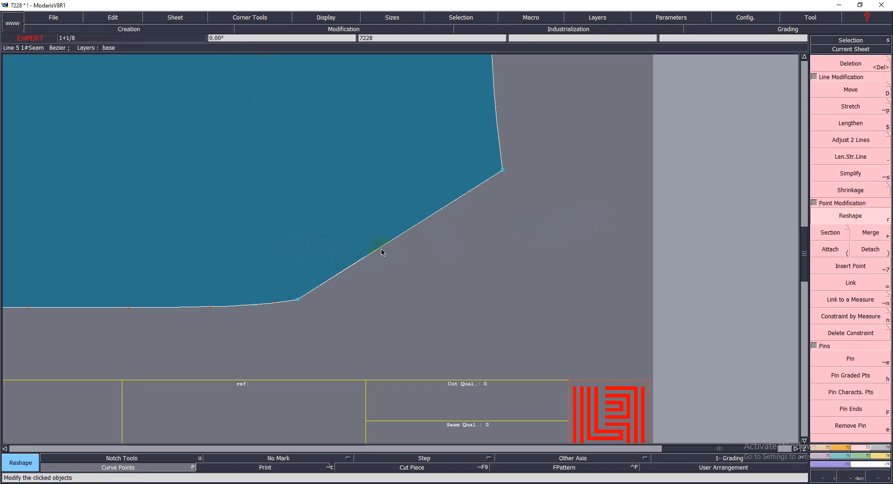
pyautogui.click(364, 259)
pyautogui.click(414, 273)
pyautogui.click(459, 199)
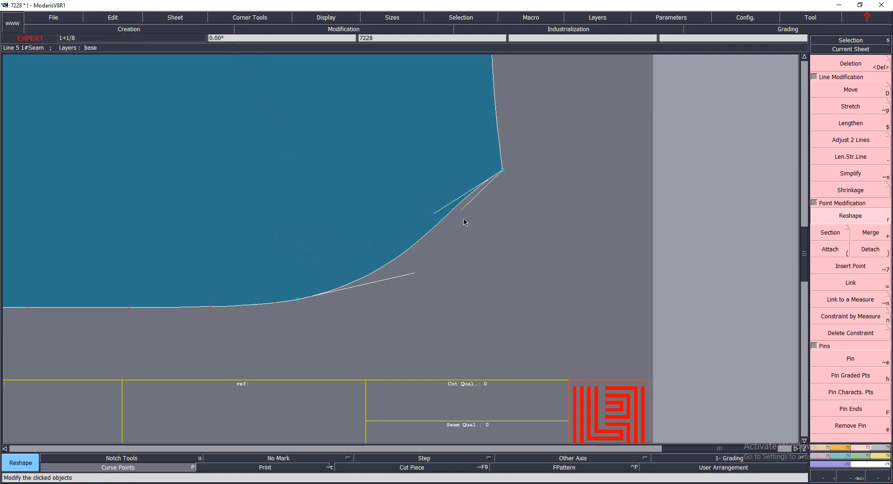
pyautogui.click(469, 231)
pyautogui.click(401, 280)
pyautogui.click(388, 288)
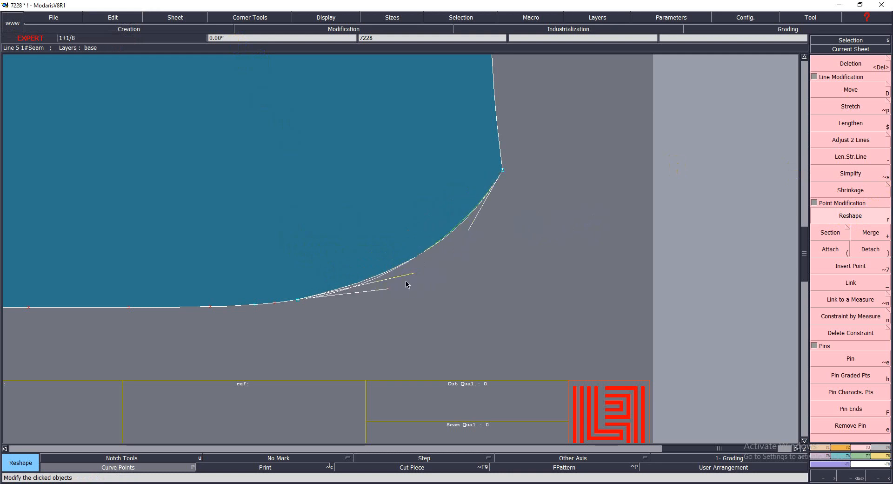
pyautogui.click(463, 238)
pyautogui.click(471, 232)
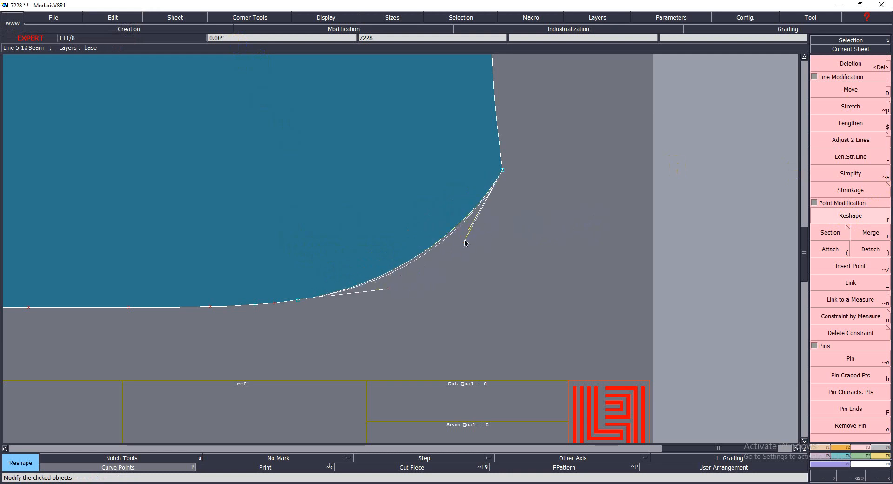
pyautogui.click(466, 240)
# Step: Inspect the extracted trouser piece's outline, including its curve points and the reshaped rounded corner
pyautogui.press('Home')
pyautogui.press('Return')
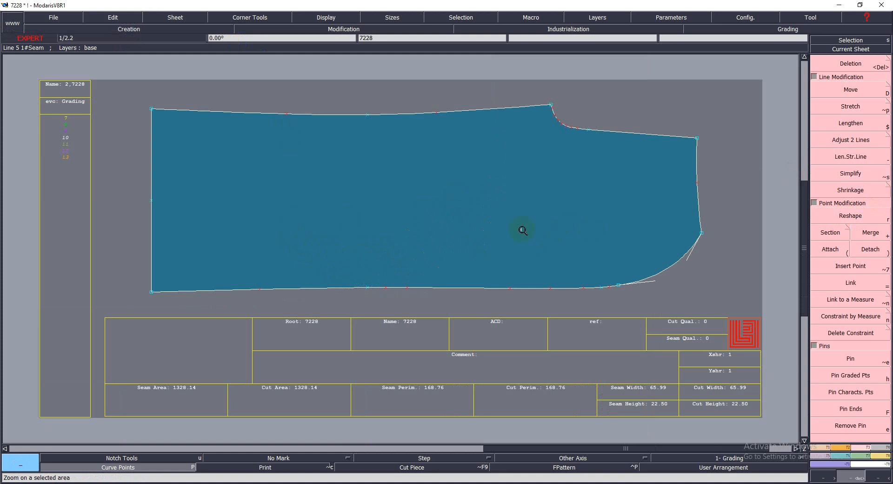
pyautogui.moveTo(101, 88); pyautogui.dragTo(733, 335)
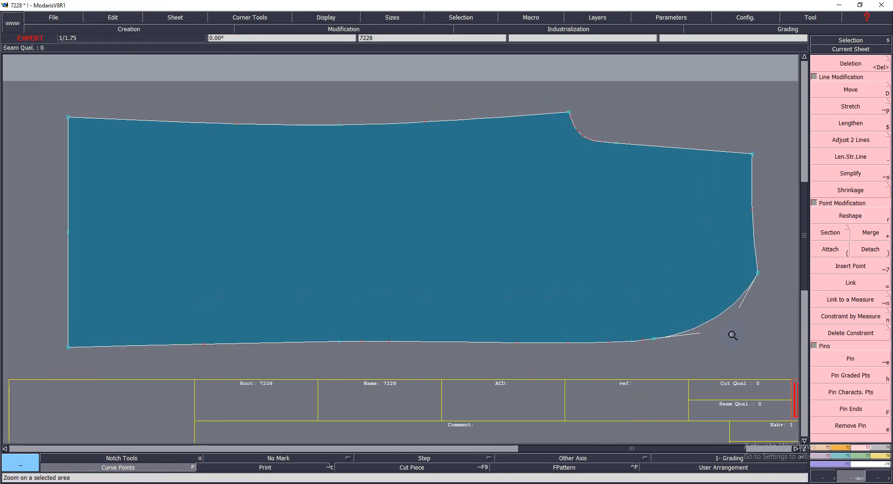
pyautogui.press('Home')
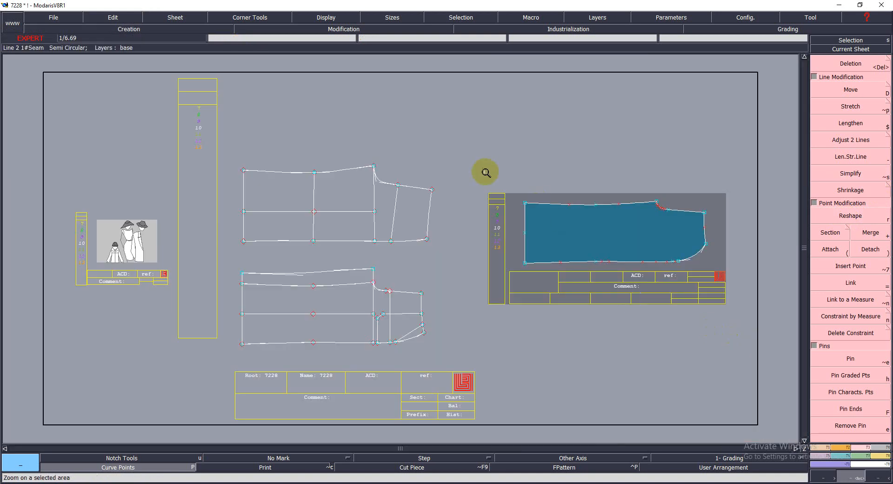
pyautogui.moveTo(486, 174); pyautogui.dragTo(741, 311)
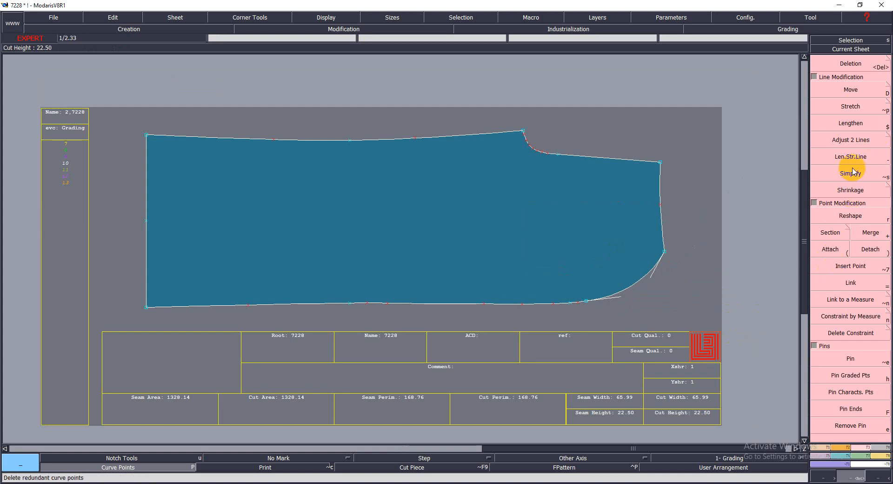
pyautogui.moveTo(350, 90); pyautogui.dragTo(704, 350)
pyautogui.moveTo(432, 233); pyautogui.dragTo(700, 412)
pyautogui.press('Home')
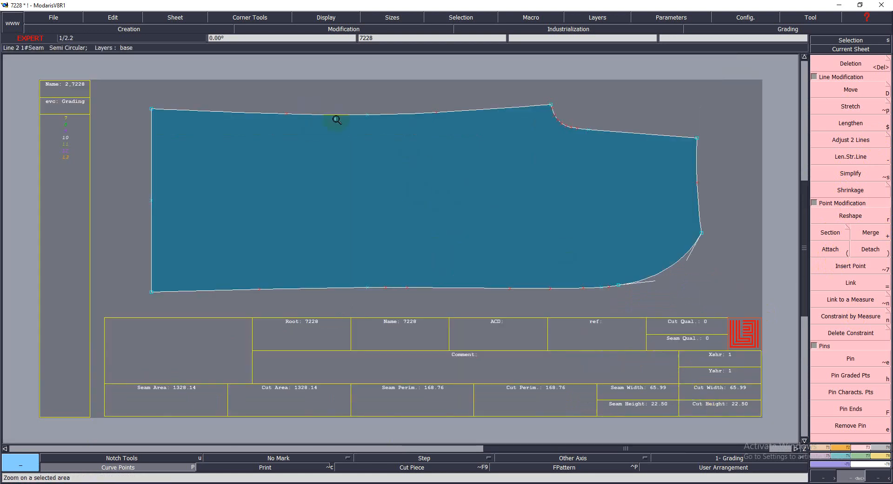
pyautogui.moveTo(337, 119); pyautogui.dragTo(726, 328)
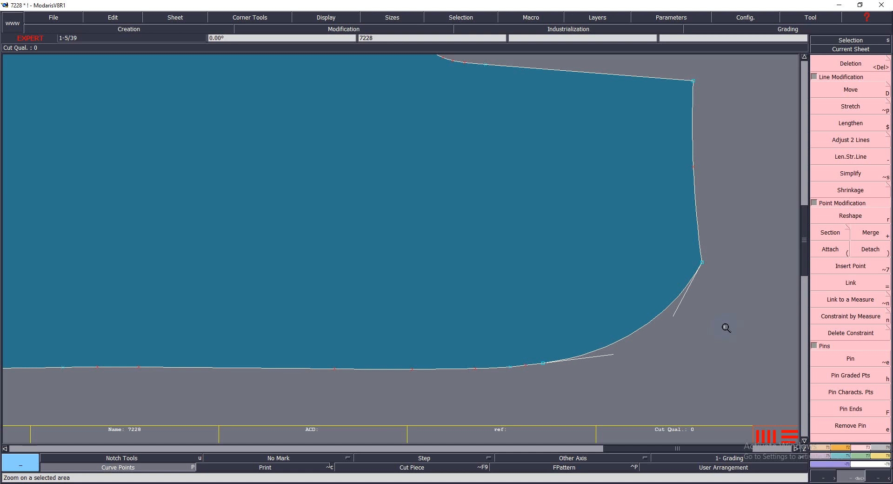
pyautogui.click(727, 327)
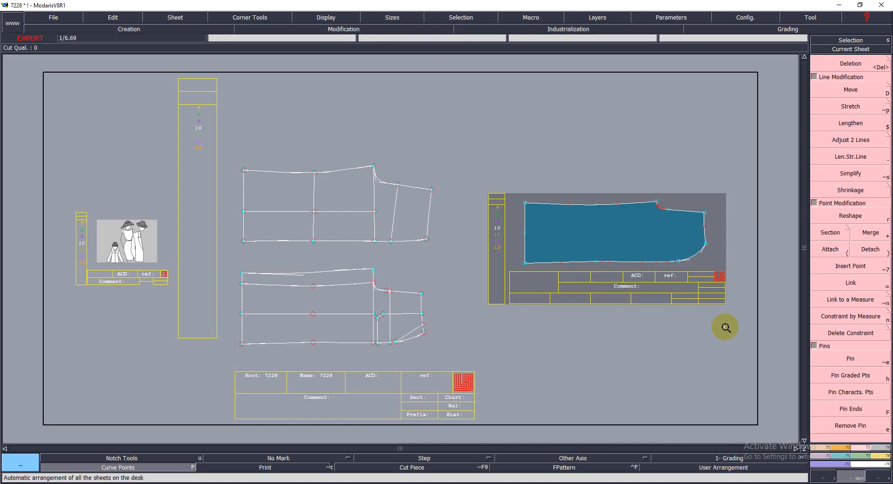
# Step: Try a Shrinkage of 120 in both X and Y on the extracted trouser piece and undo it
pyautogui.click(867, 192)
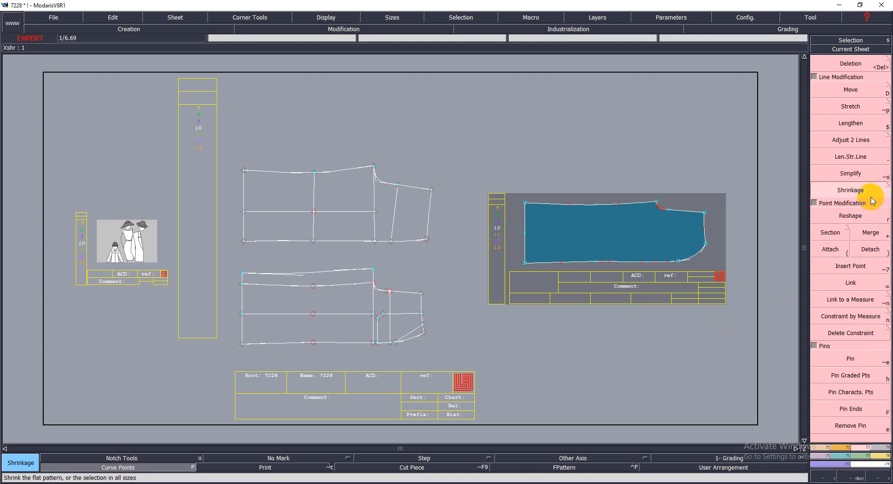
pyautogui.click(593, 294)
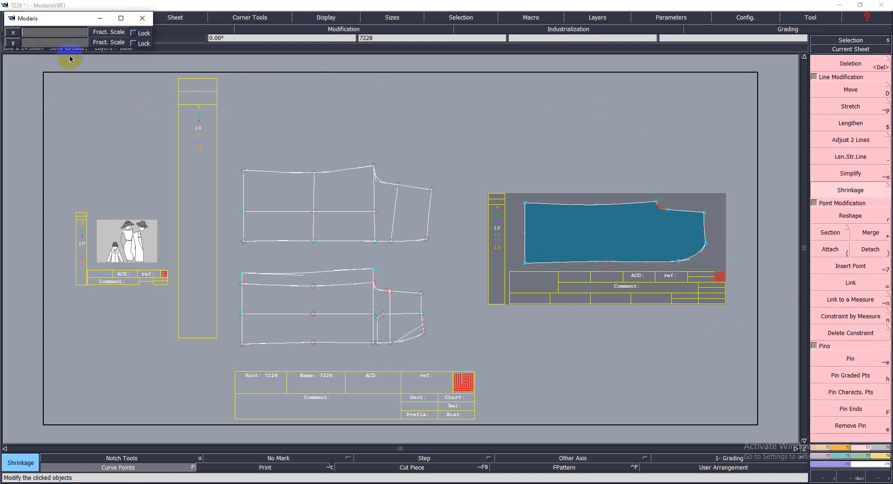
pyautogui.click(42, 31)
pyautogui.write('120')
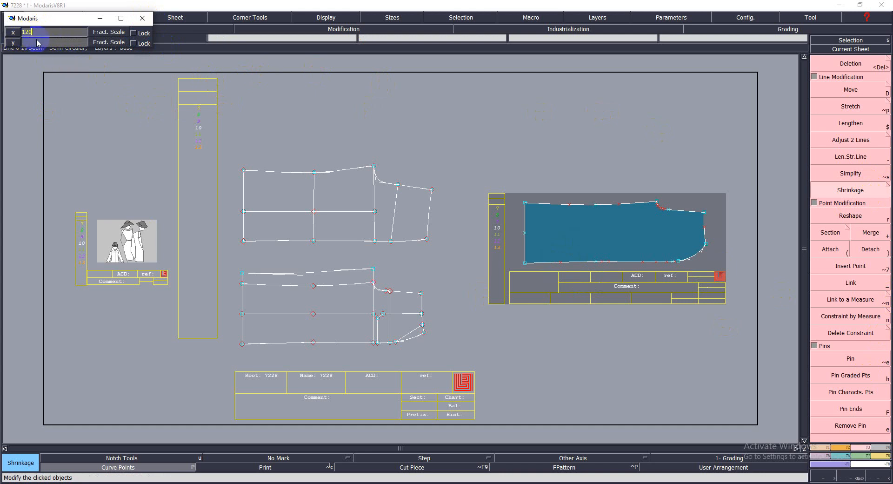
pyautogui.click(41, 43)
pyautogui.write('120')
pyautogui.press('Return')
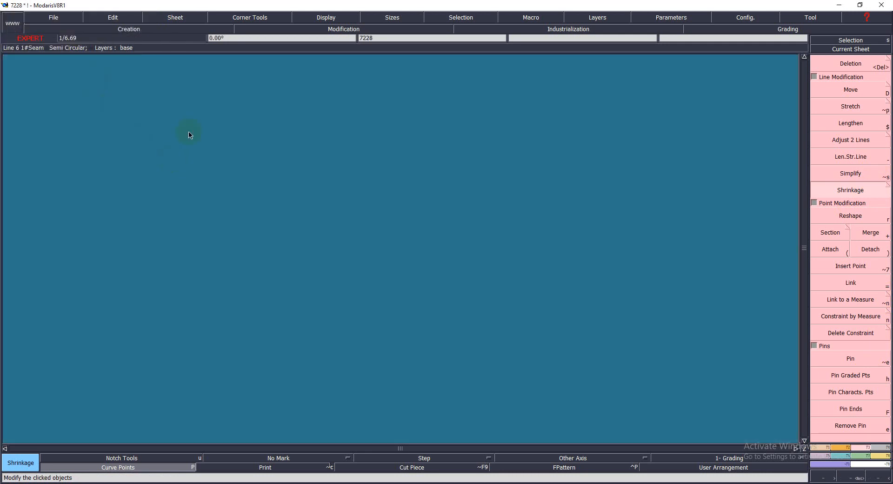
pyautogui.press('j')
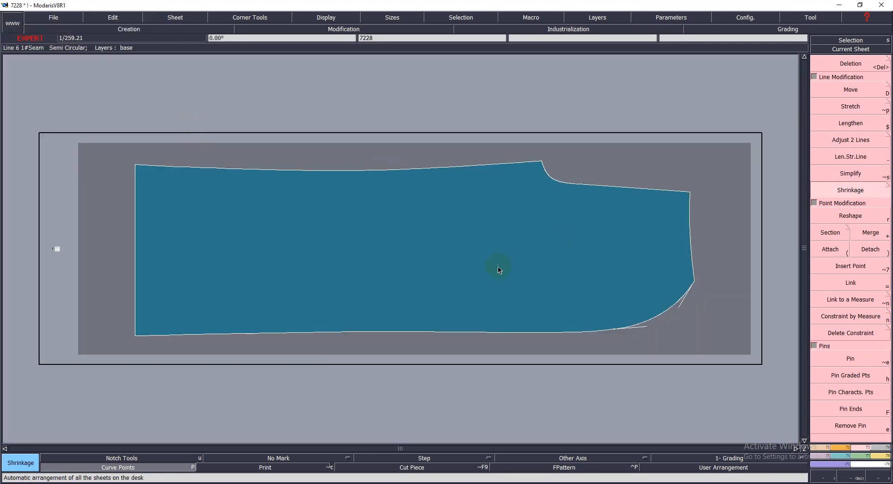
pyautogui.hotkey('ctrl', 'z')
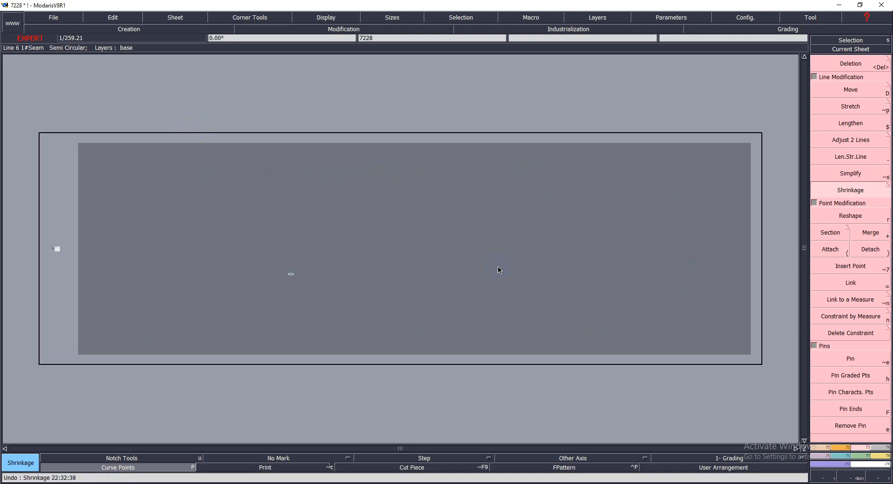
pyautogui.press('Return')
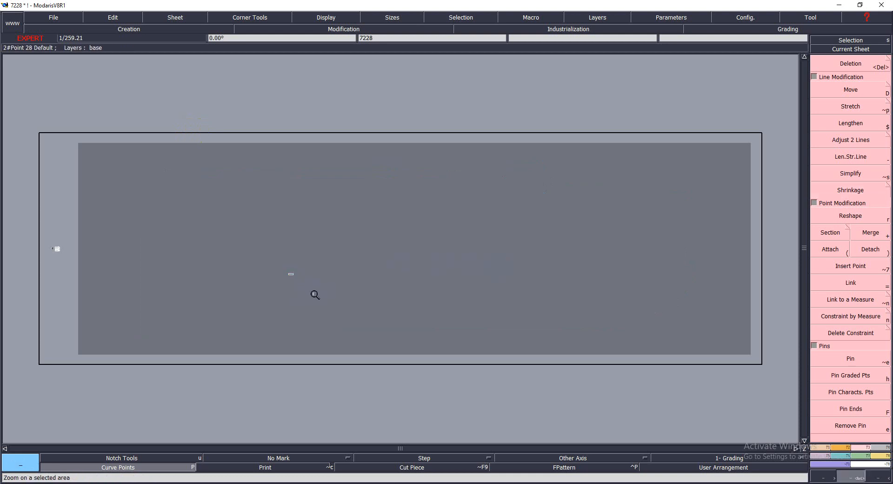
# Step: Copy the extracted trouser piece's geometry onto a new sheet and delete its oversized original sheet
pyautogui.hotkey('shift', 'x')
pyautogui.click(299, 282)
pyautogui.click(355, 357)
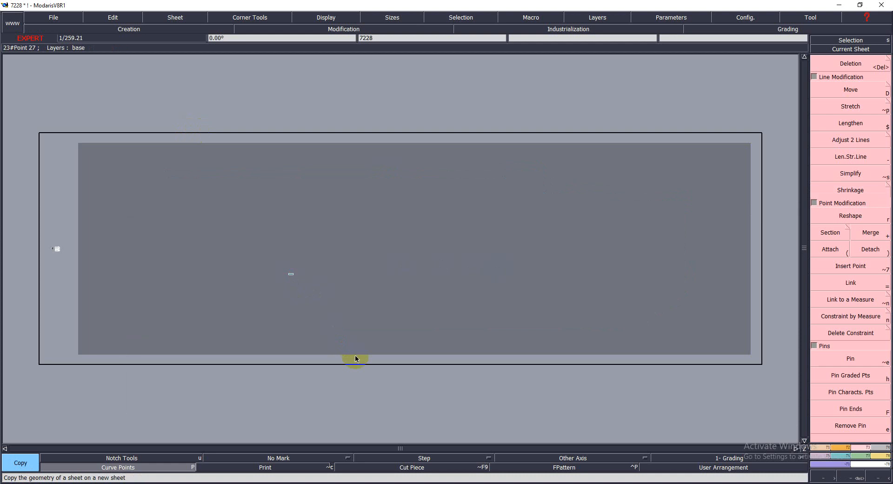
pyautogui.hotkey('shift', 'a')
pyautogui.click(317, 317)
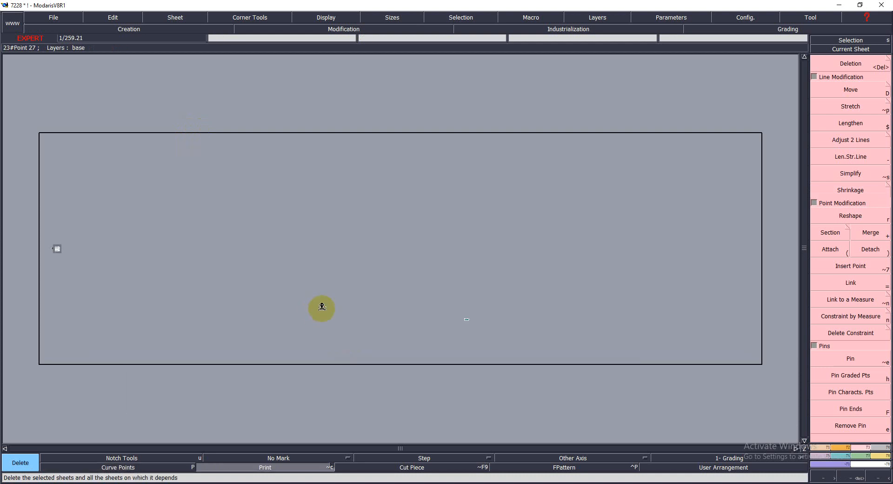
# Step: Copy the small trouser piece onto another new sheet, delete the sheet it came from, and rearrange all sheets
pyautogui.press('Return')
pyautogui.moveTo(552, 359); pyautogui.dragTo(413, 292)
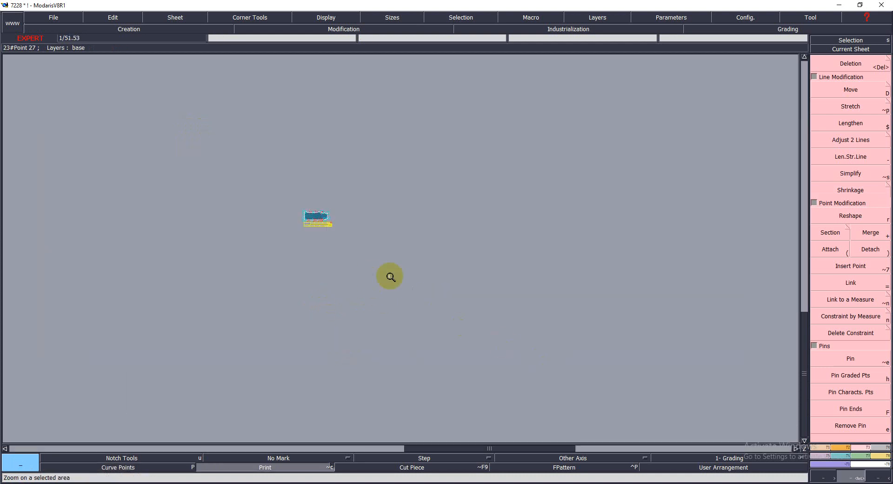
pyautogui.click(357, 266)
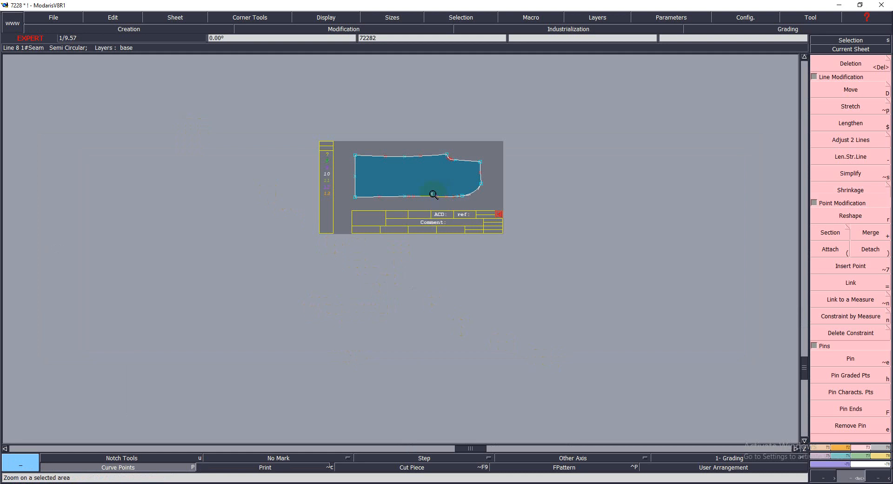
pyautogui.hotkey('shift', 'c')
pyautogui.click(422, 181)
pyautogui.click(453, 244)
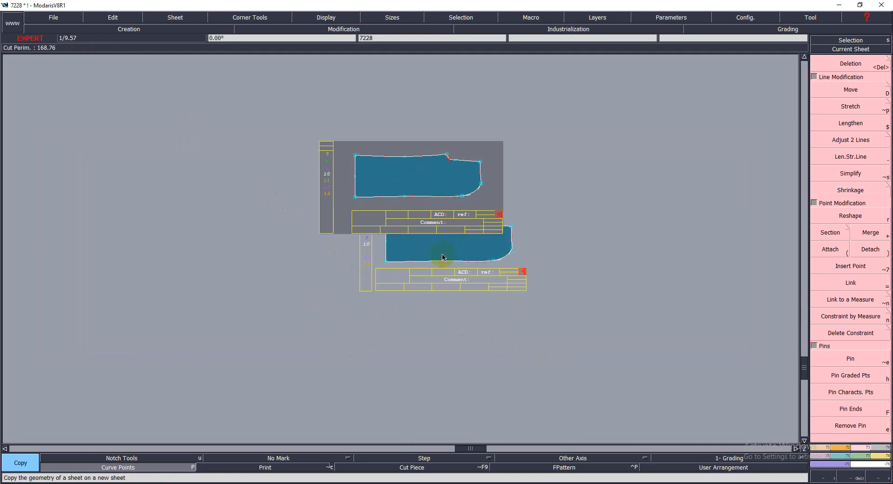
pyautogui.hotkey('shift', 'Delete')
pyautogui.click(401, 204)
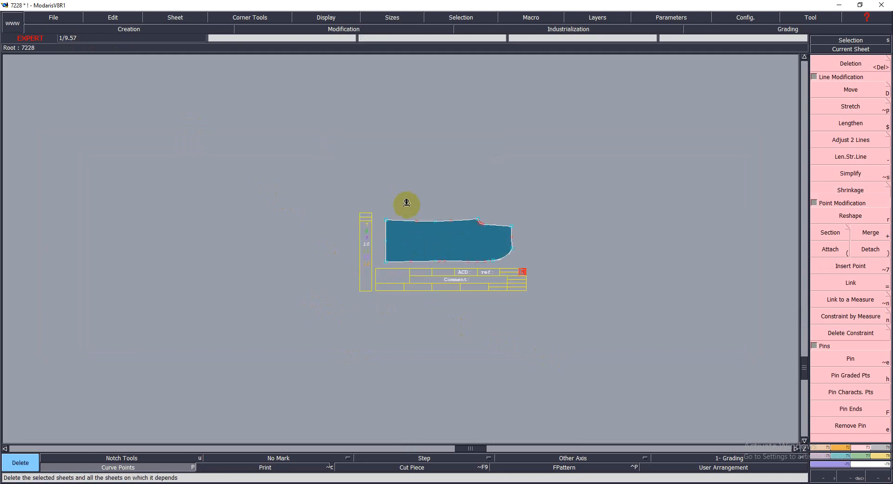
pyautogui.press('8')
pyautogui.press('Return')
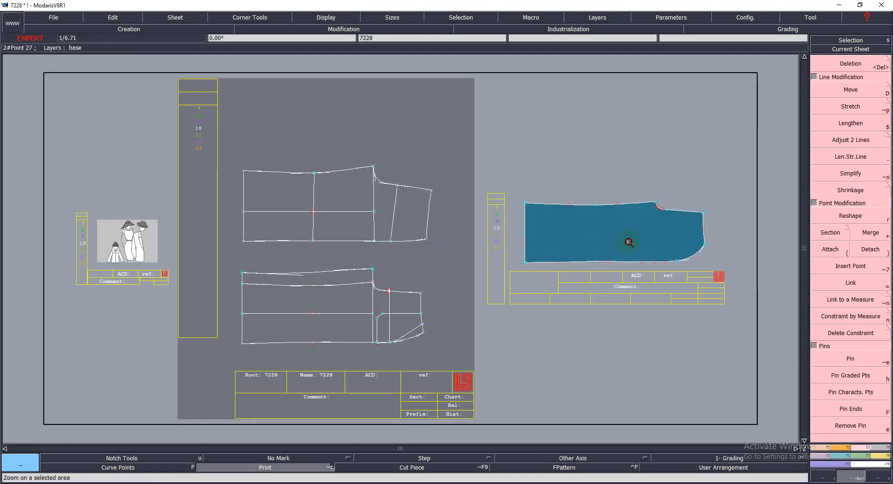
pyautogui.click(627, 243)
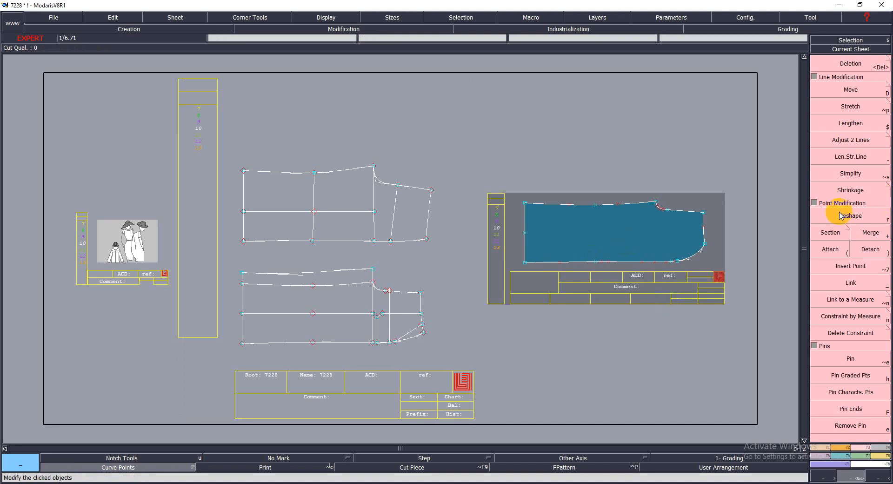
pyautogui.click(878, 229)
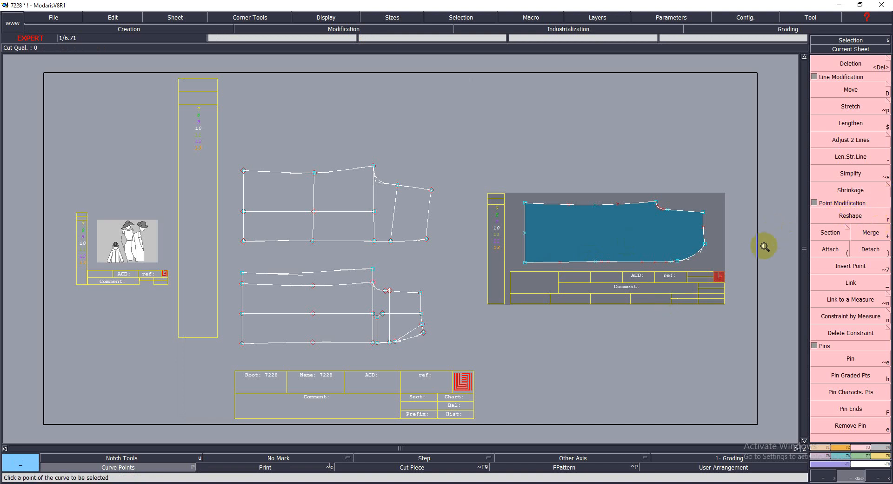
pyautogui.press('Return')
# Step: Reshape the upper curve of the master sheet's lower trouser piece by lowering and lengthening the handle at its left end
pyautogui.moveTo(281, 217); pyautogui.dragTo(474, 357)
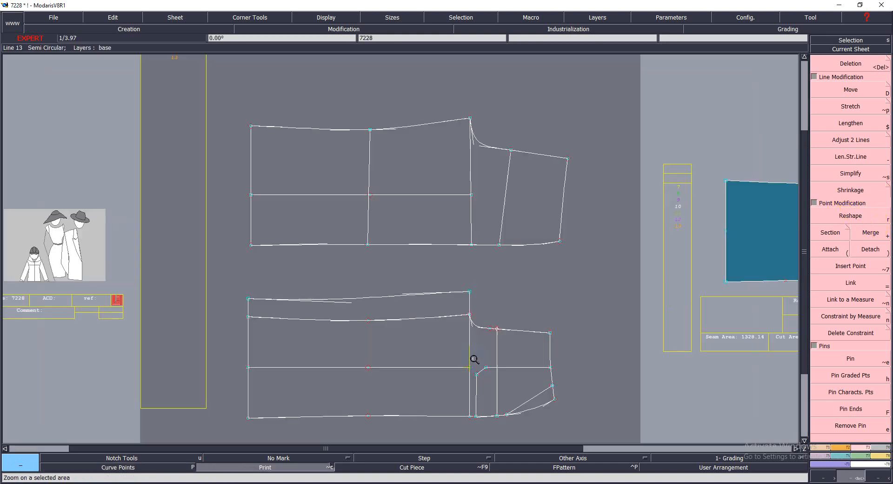
pyautogui.click(837, 220)
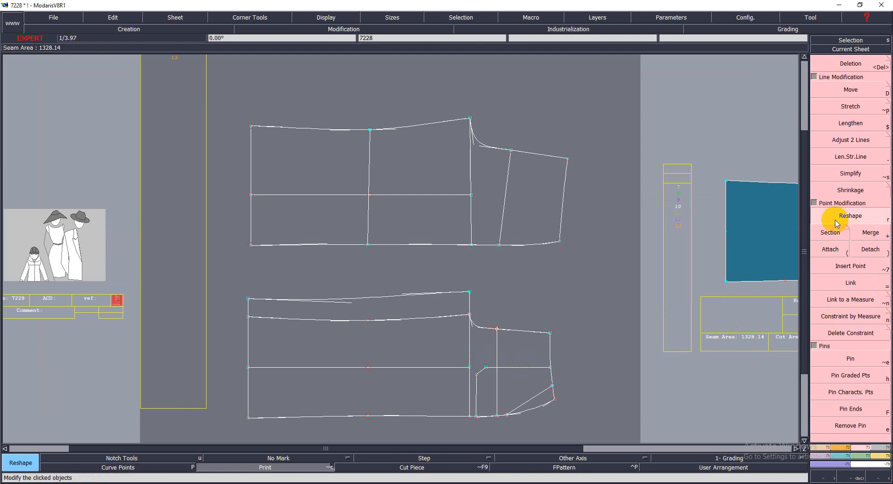
pyautogui.click(853, 218)
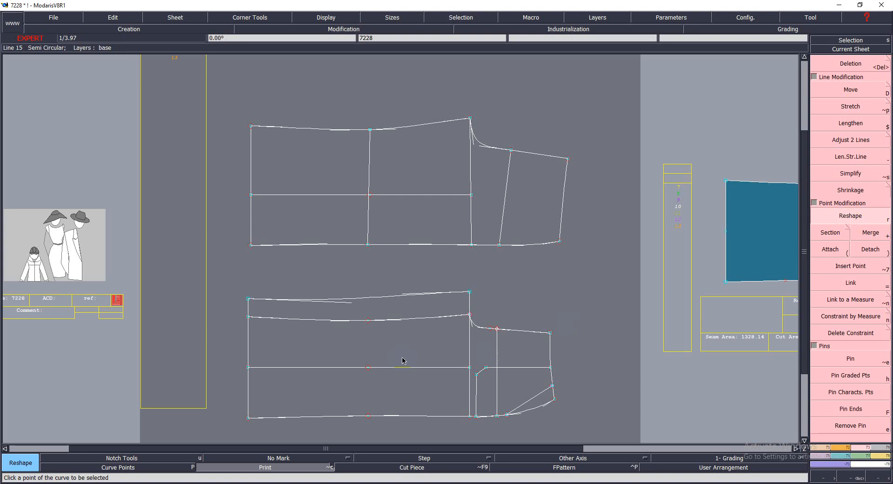
pyautogui.press('Return')
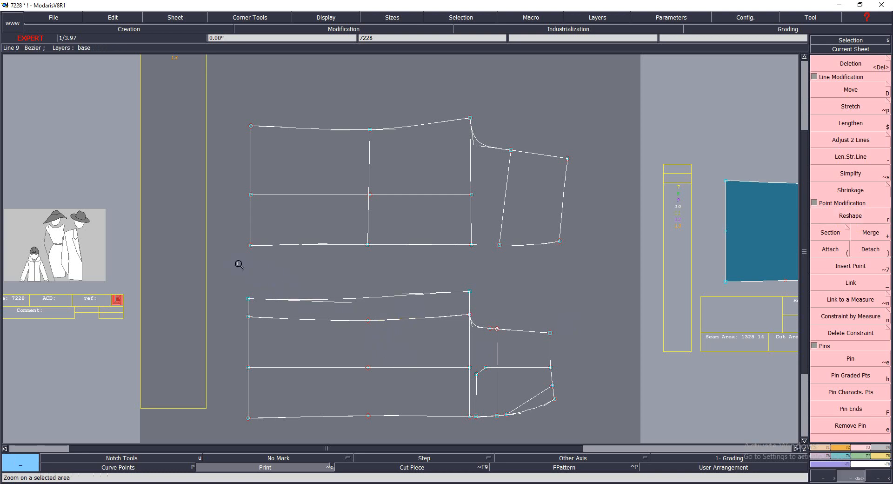
pyautogui.moveTo(453, 342); pyautogui.dragTo(545, 409)
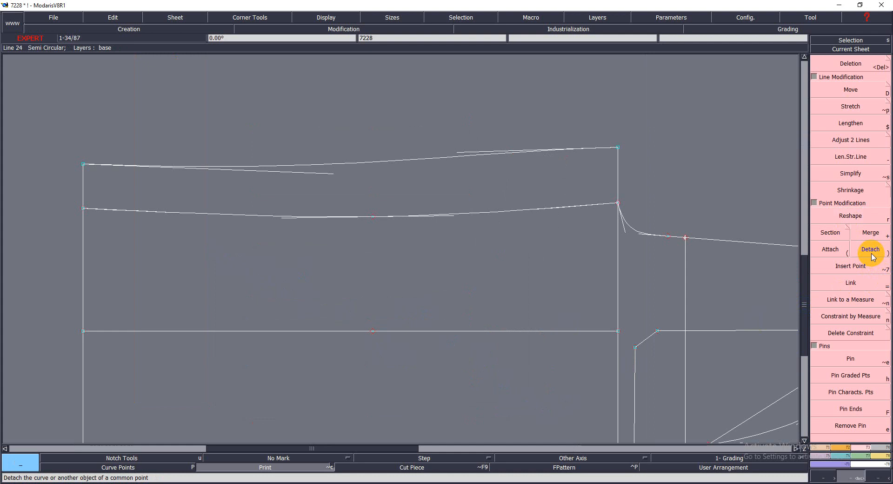
pyautogui.click(842, 216)
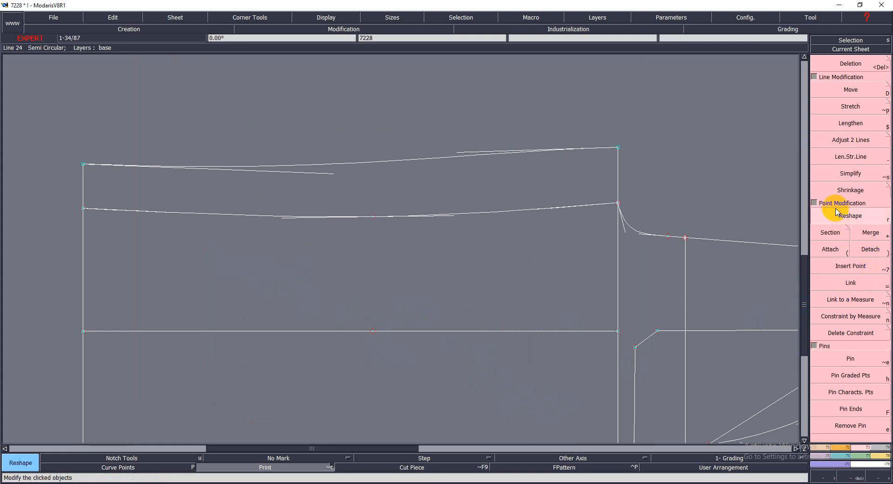
pyautogui.click(838, 217)
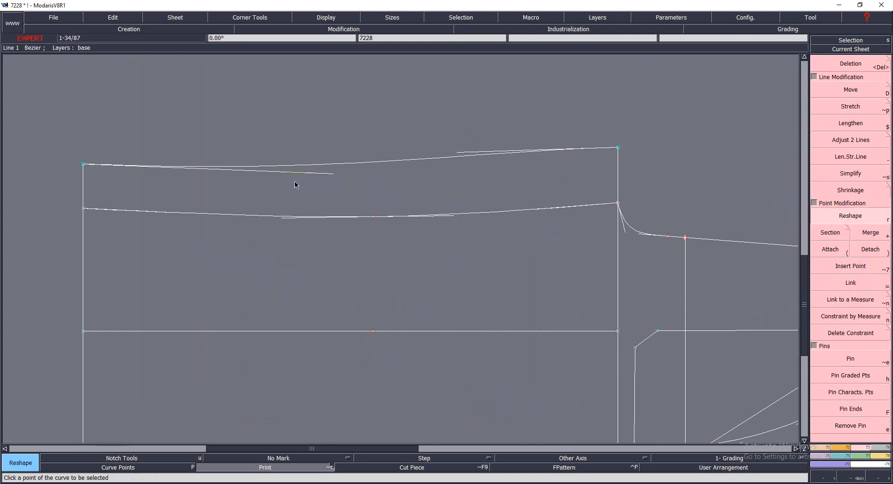
pyautogui.click(313, 173)
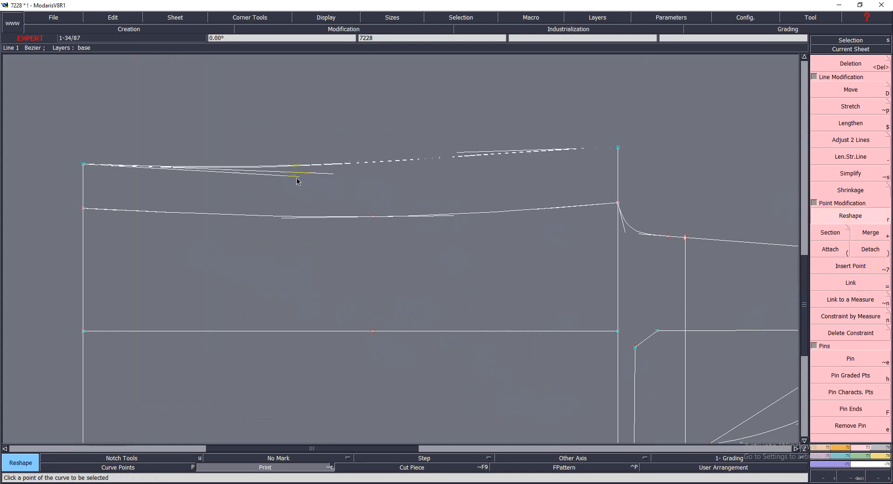
pyautogui.click(290, 181)
pyautogui.click(289, 181)
pyautogui.click(382, 187)
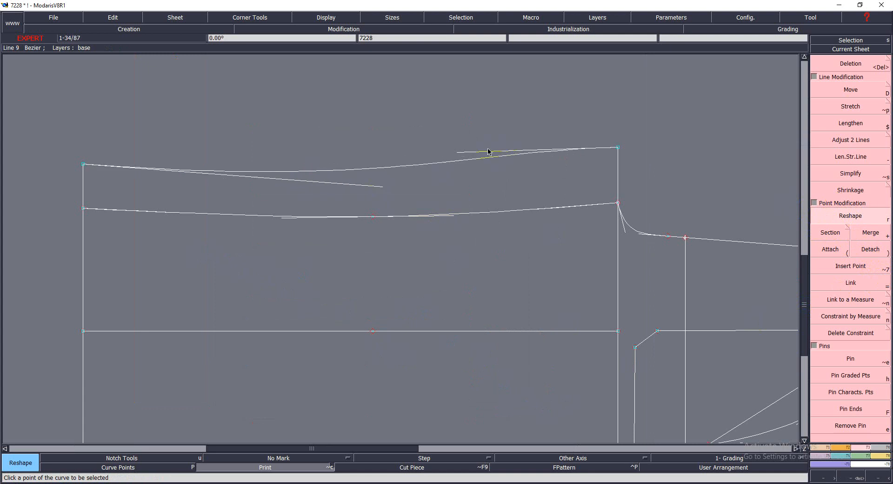
# Step: Even out the lower trouser piece's upper curve into a smooth shallow arc by adjusting the handles at both its ends
pyautogui.click(363, 185)
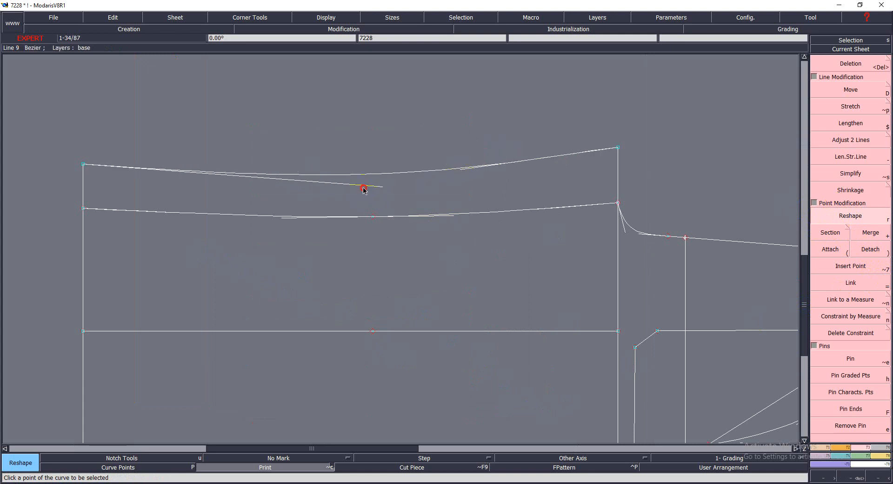
pyautogui.click(287, 179)
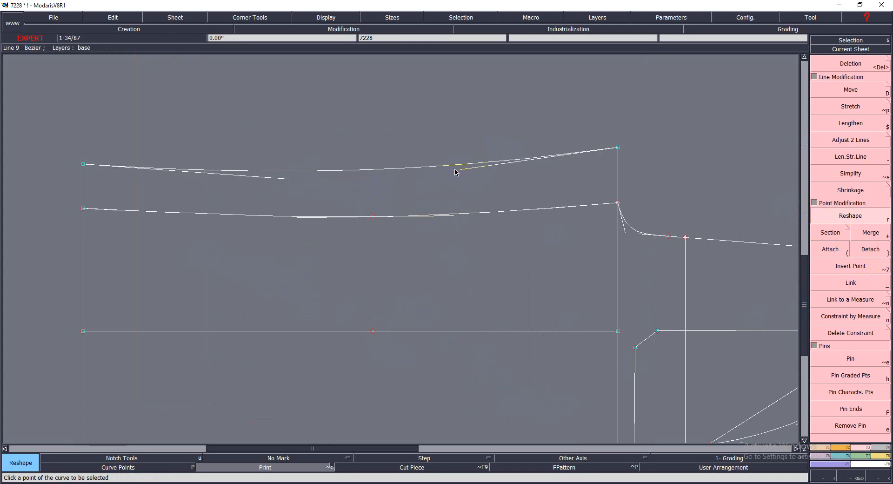
pyautogui.click(455, 170)
pyautogui.click(428, 170)
pyautogui.click(248, 178)
pyautogui.click(236, 175)
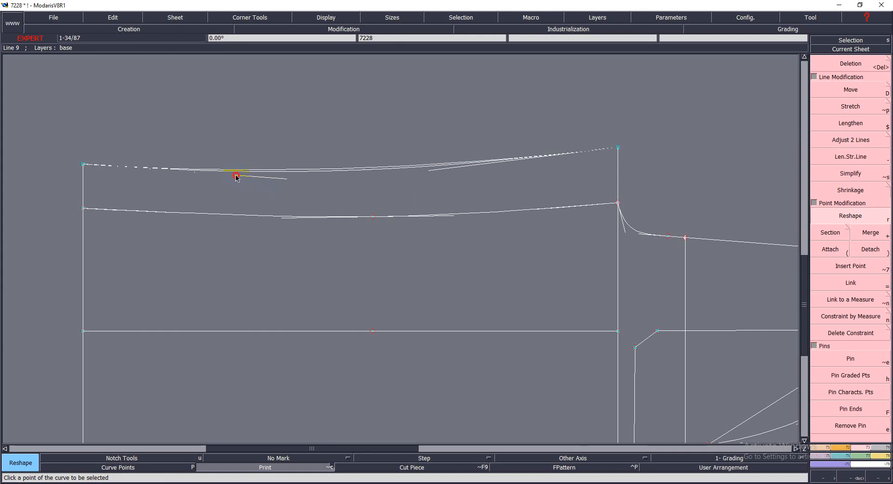
pyautogui.click(452, 169)
pyautogui.click(471, 171)
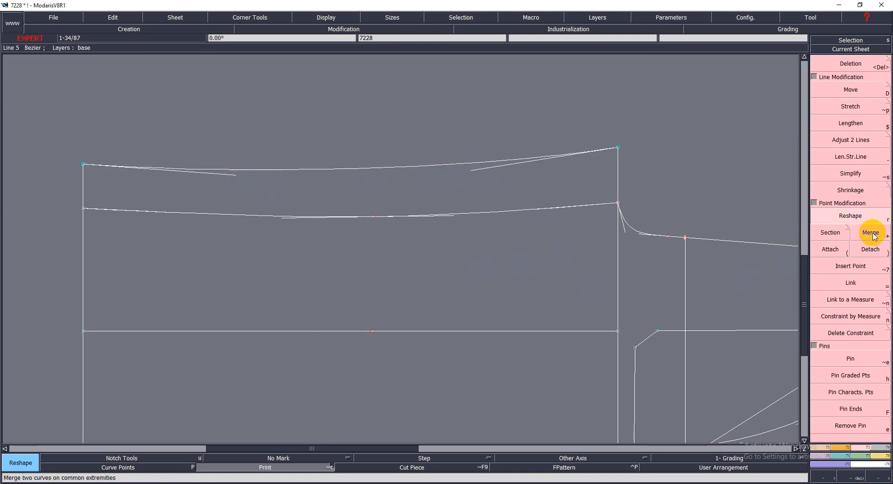
# Step: Create a developed point on the lower trouser piece's upper curve and insert a point into the curve near its middle
pyautogui.press('Home')
pyautogui.press('Return')
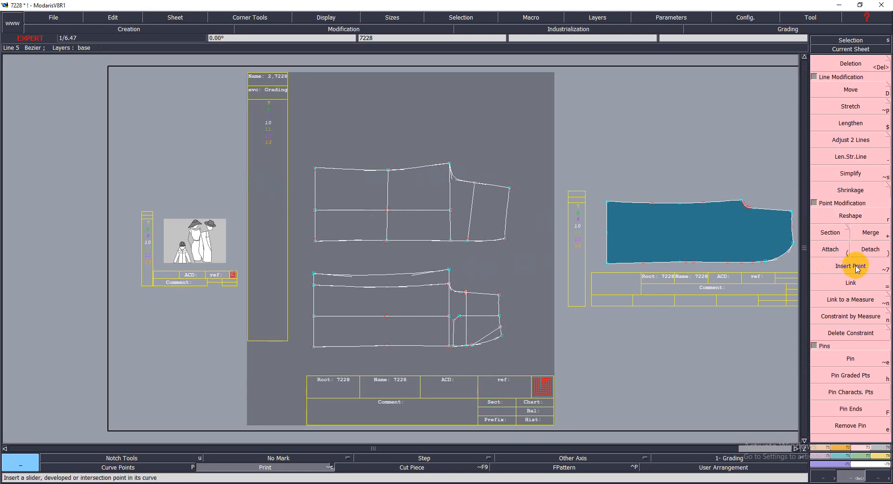
pyautogui.moveTo(280, 199); pyautogui.dragTo(544, 366)
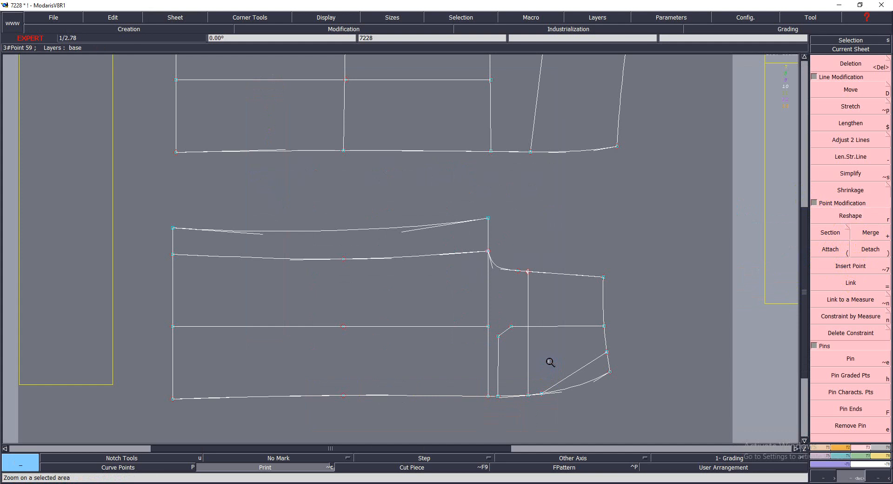
pyautogui.press('d')
pyautogui.click(292, 231)
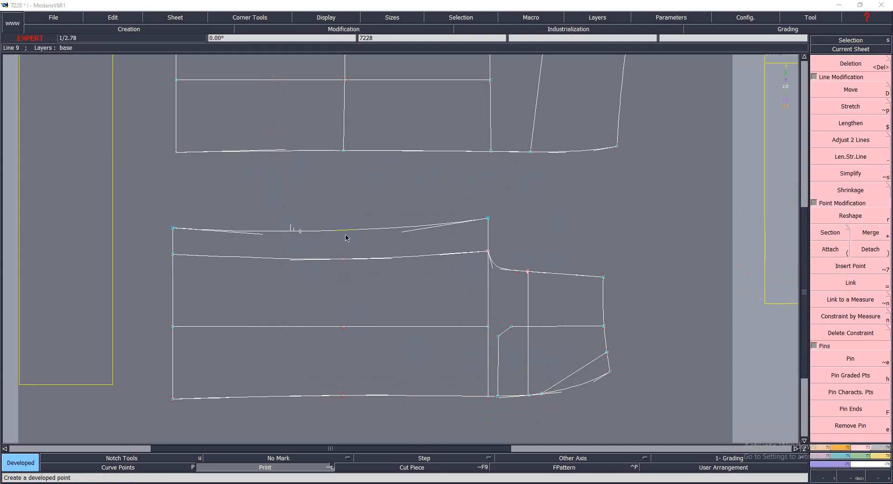
pyautogui.click(851, 267)
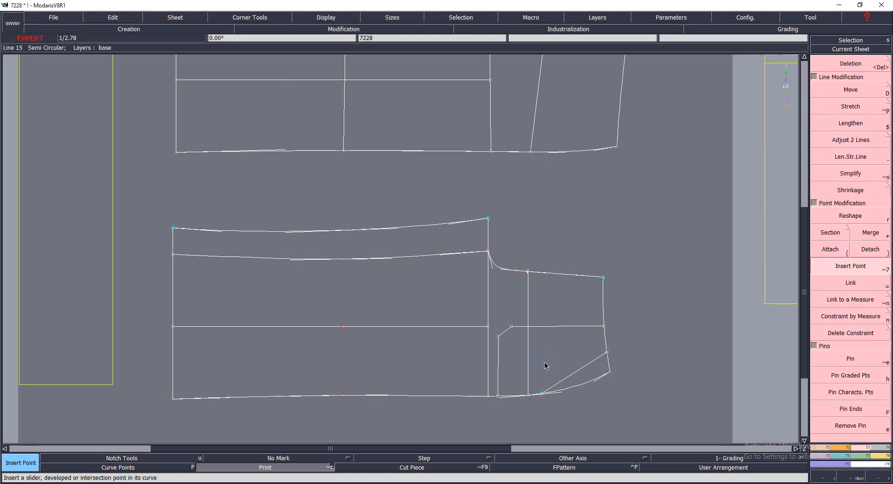
# Step: Hide the curve handles on the trouser pieces of the master sheet
pyautogui.hotkey('shift', 'p')
pyautogui.click(864, 270)
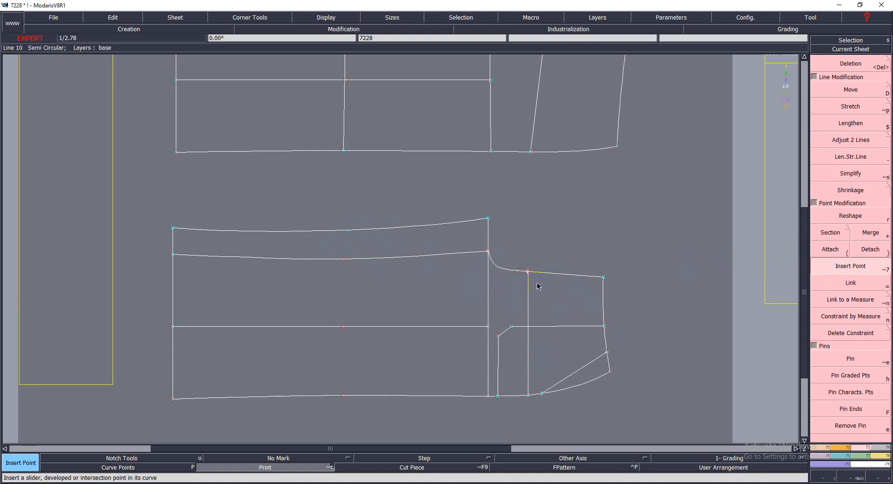
pyautogui.press('Return')
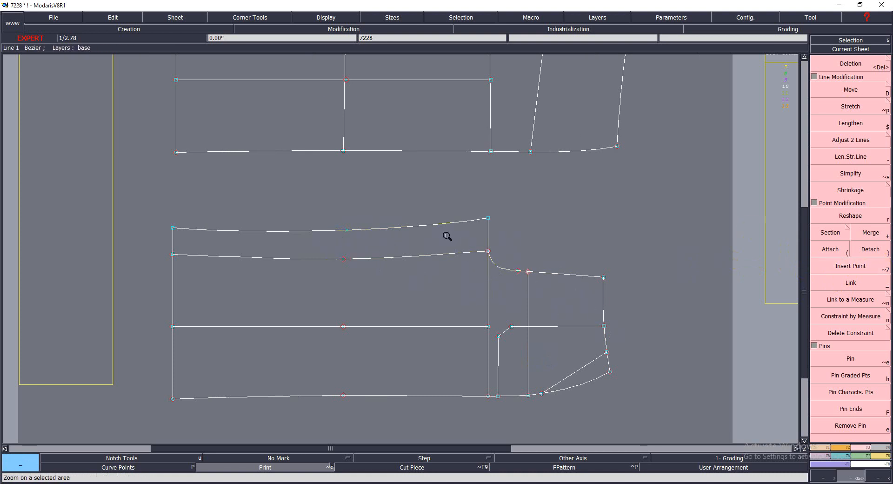
# Step: Create a developed point at -9.00 cm from the waist corner along the lower trouser piece's crotch line and insert a curve point there
pyautogui.moveTo(447, 236); pyautogui.dragTo(675, 342)
pyautogui.click(817, 274)
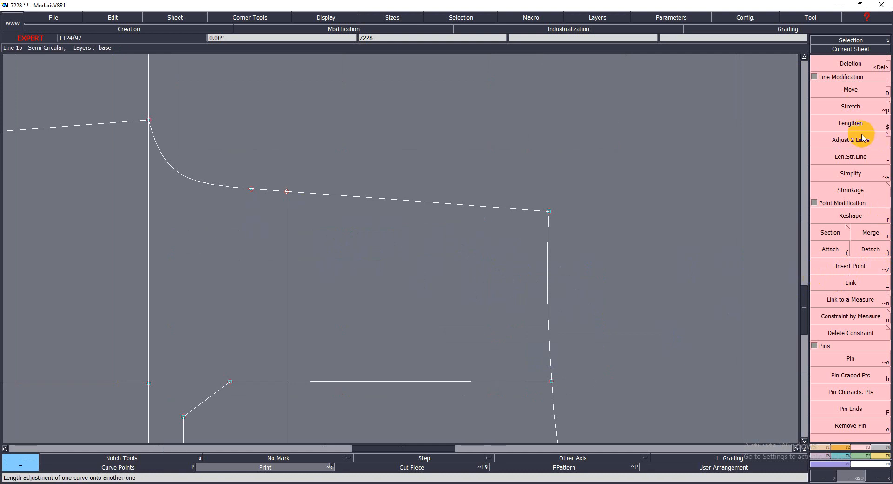
pyautogui.press('d')
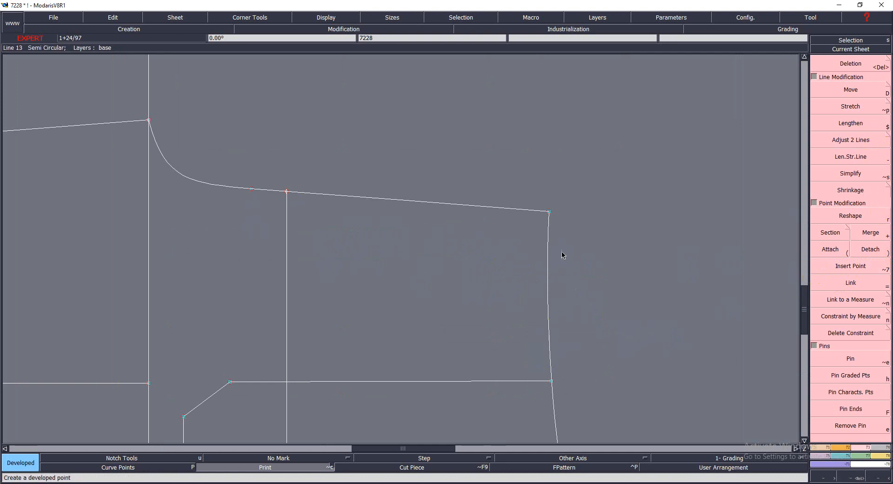
pyautogui.click(550, 212)
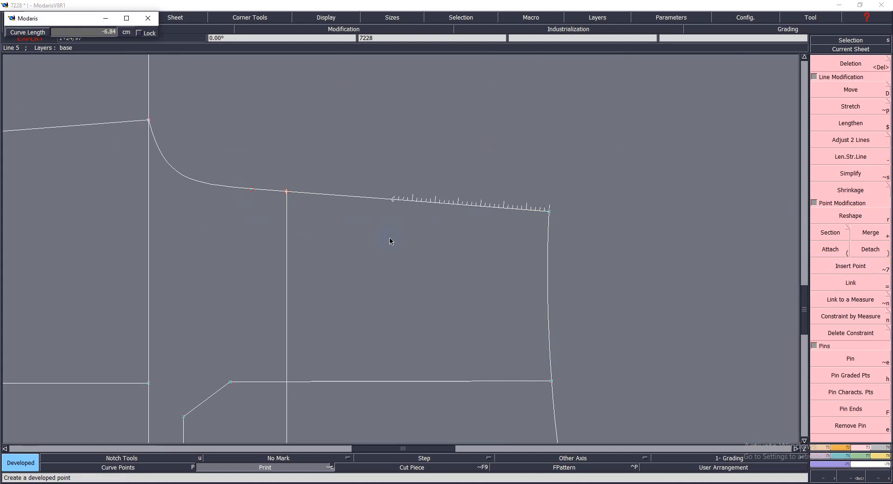
pyautogui.write('-9.00')
pyautogui.press('Return')
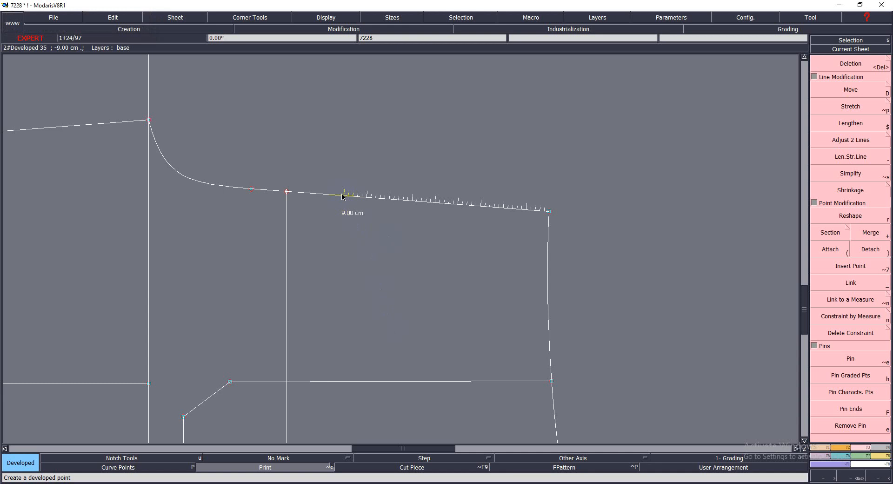
pyautogui.click(842, 265)
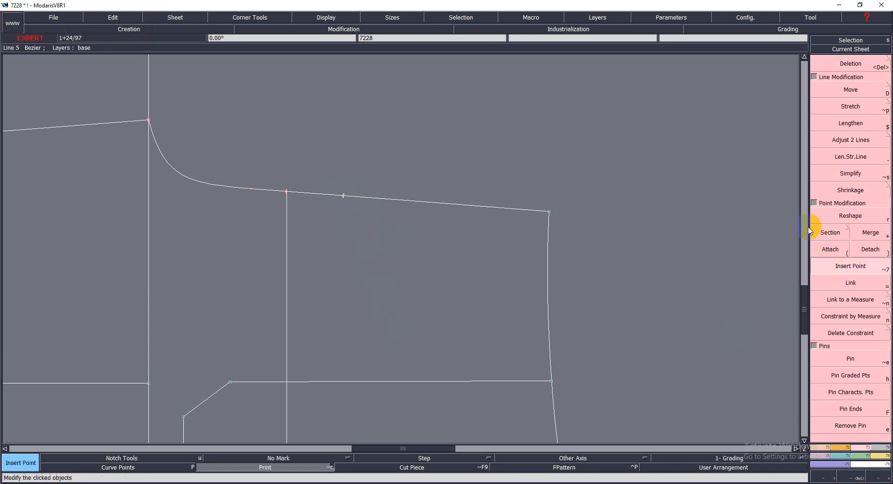
pyautogui.click(344, 198)
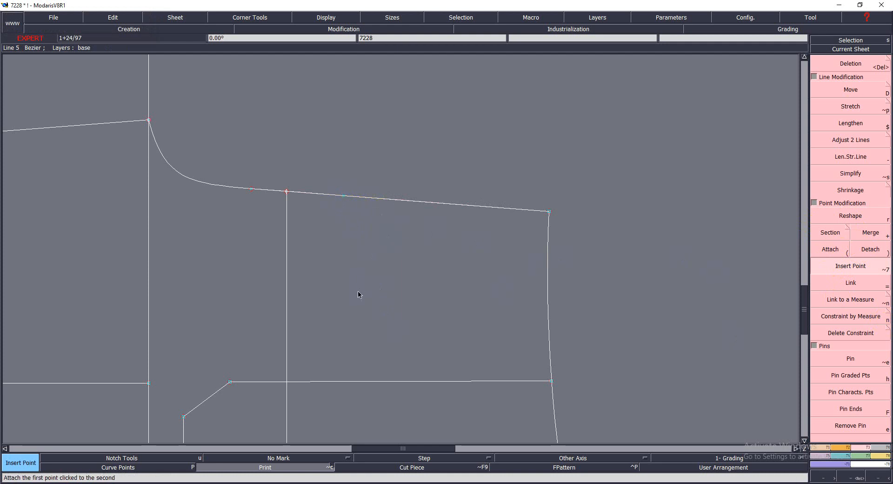
# Step: Try to create a parallel below the lower trouser piece's undivided crotch line, and undo it
pyautogui.press('p')
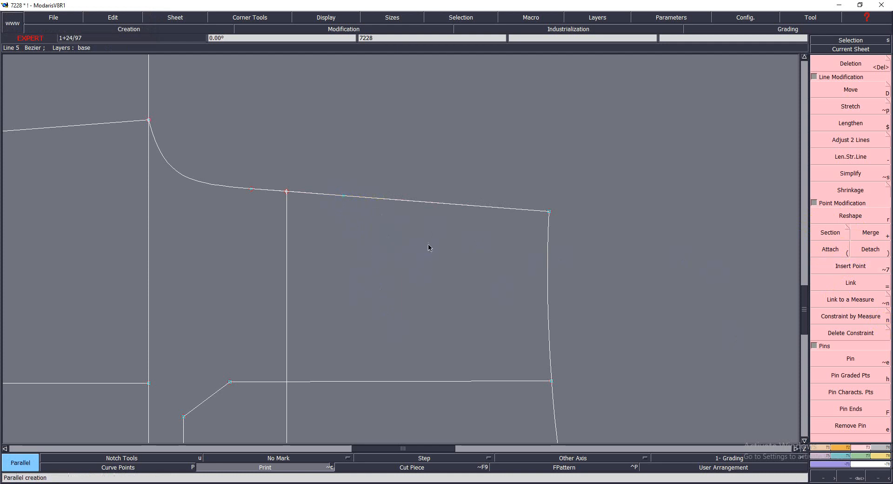
pyautogui.click(408, 201)
pyautogui.click(398, 275)
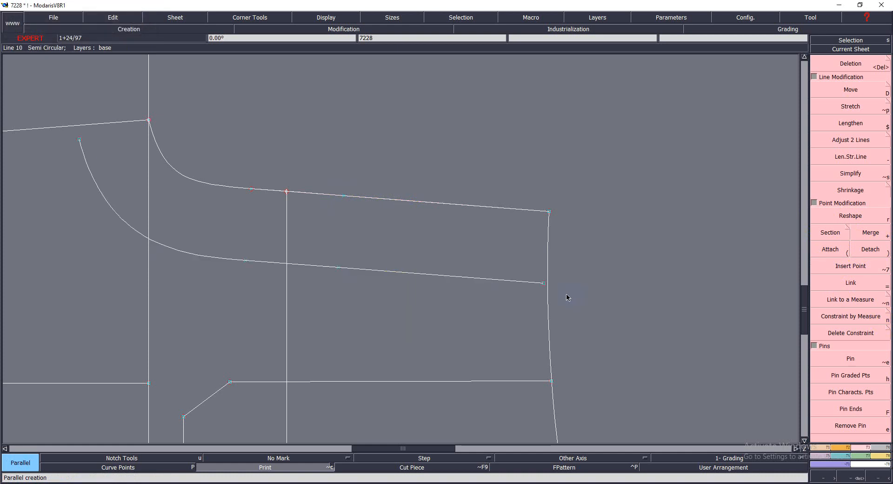
pyautogui.hotkey('ctrl', 'z')
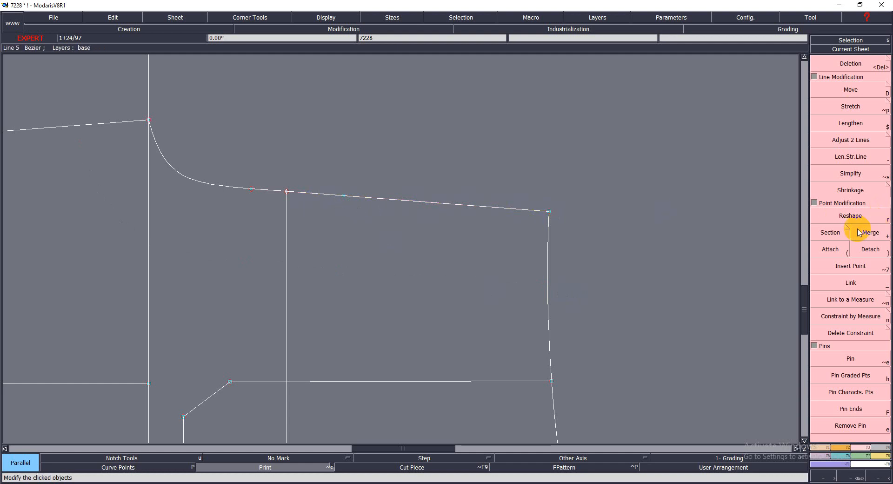
# Step: Section the crotch line at the inserted point and create a parallel 2.5 cm below its waist-side segment
pyautogui.click(831, 238)
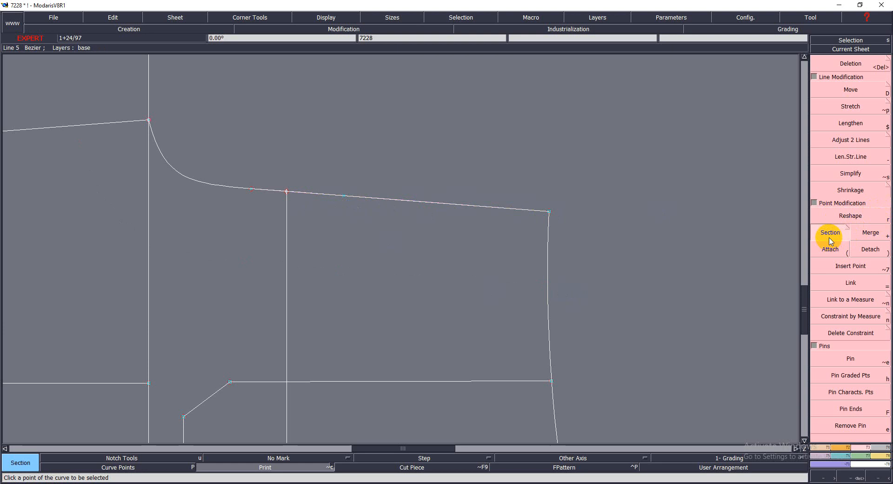
pyautogui.click(343, 196)
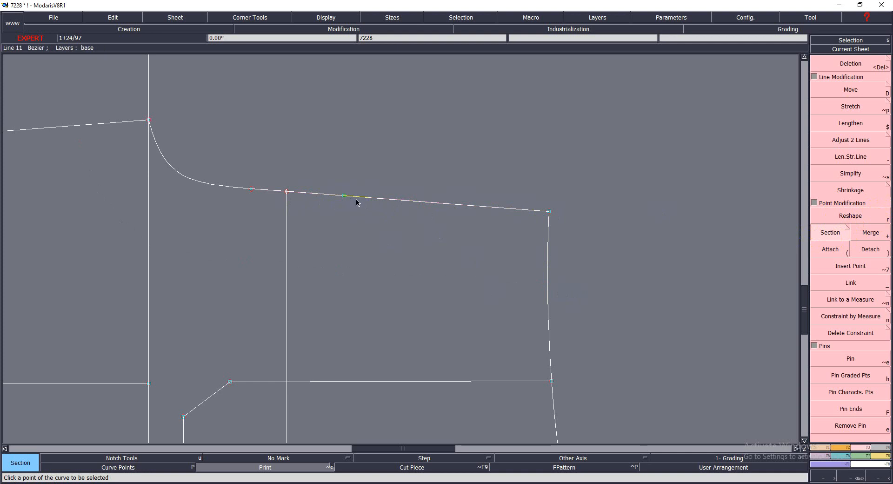
pyautogui.press('l')
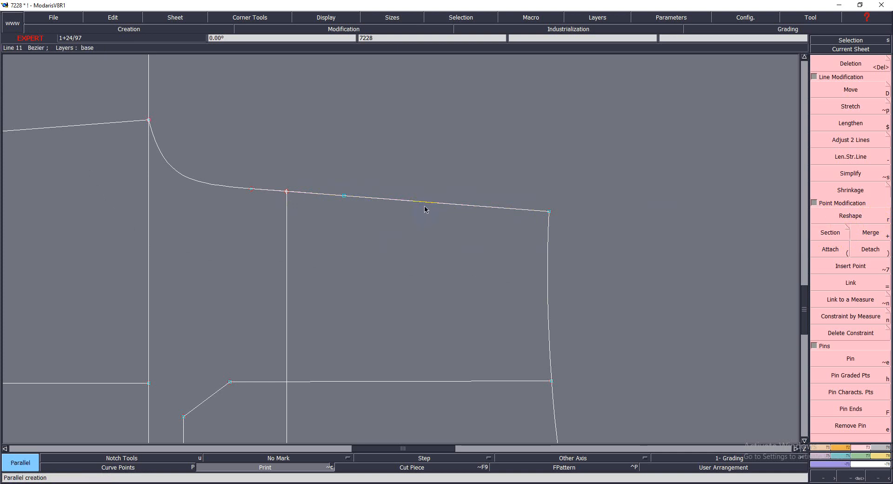
pyautogui.click(421, 211)
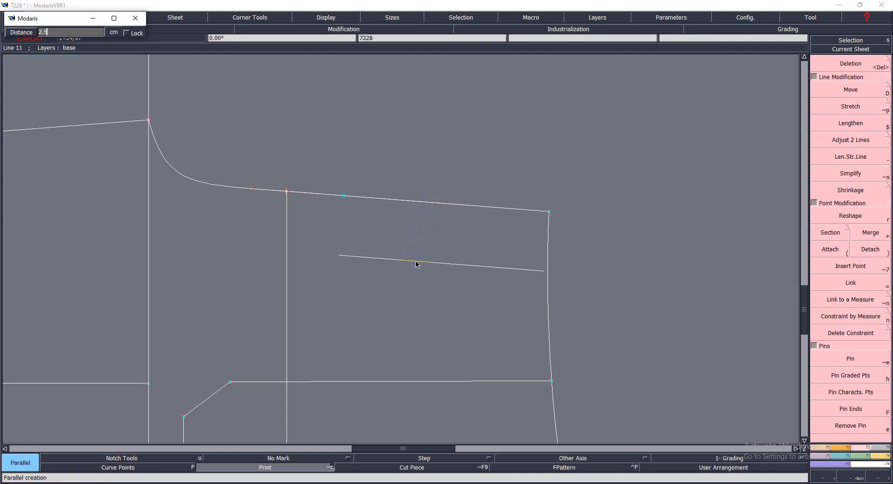
pyautogui.write('-2.5')
pyautogui.press('Return')
pyautogui.press('Return')
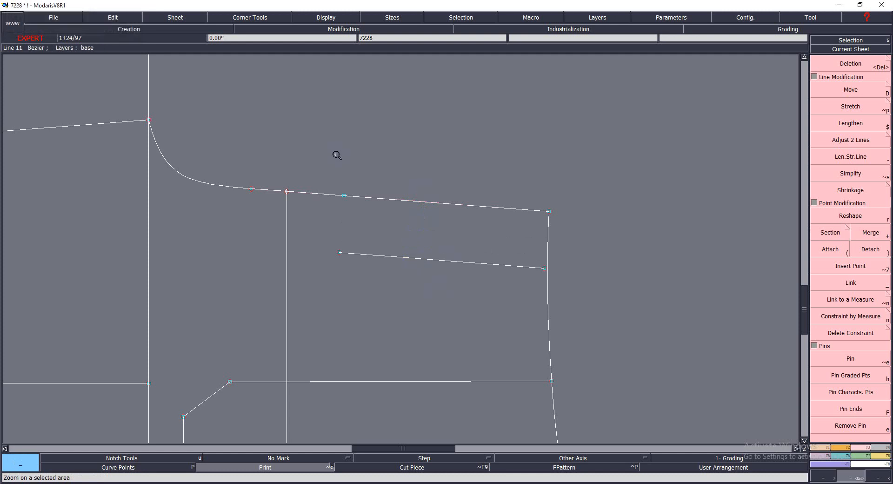
# Step: Adjust the length of the new parallel line so its waist-side end meets the waist line
pyautogui.click(597, 362)
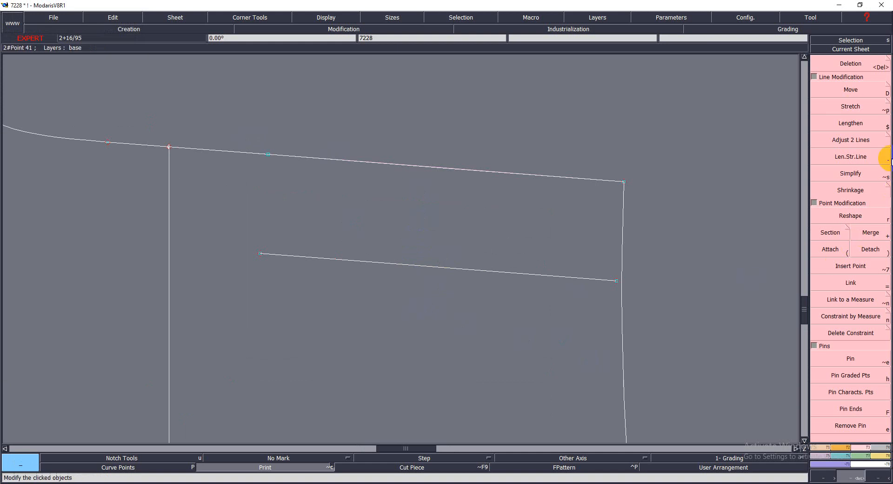
pyautogui.click(843, 140)
pyautogui.click(639, 297)
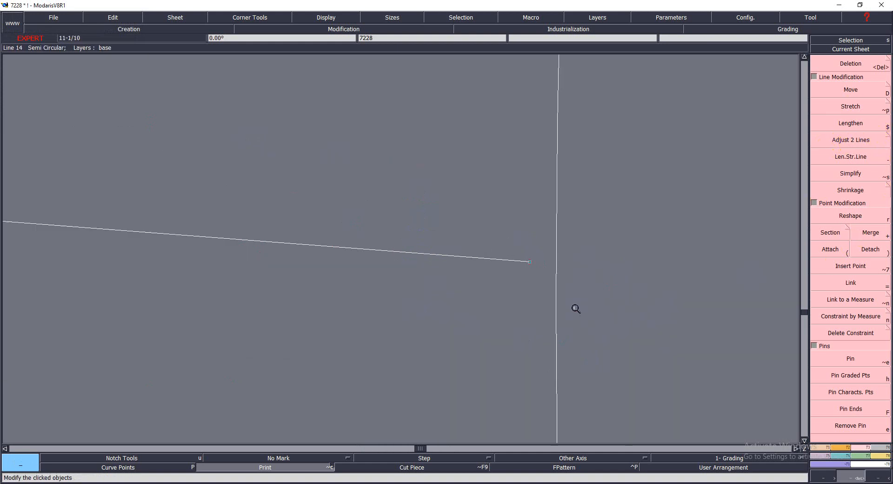
pyautogui.press('Home')
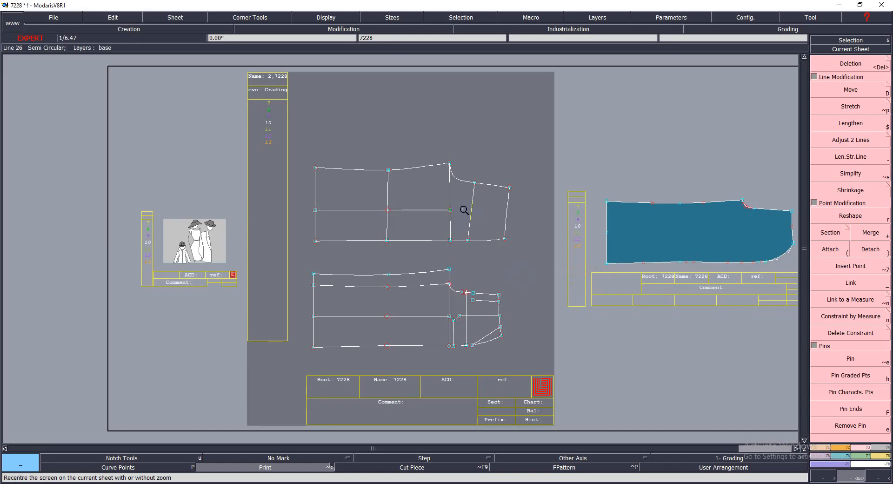
pyautogui.click(520, 330)
pyautogui.click(514, 291)
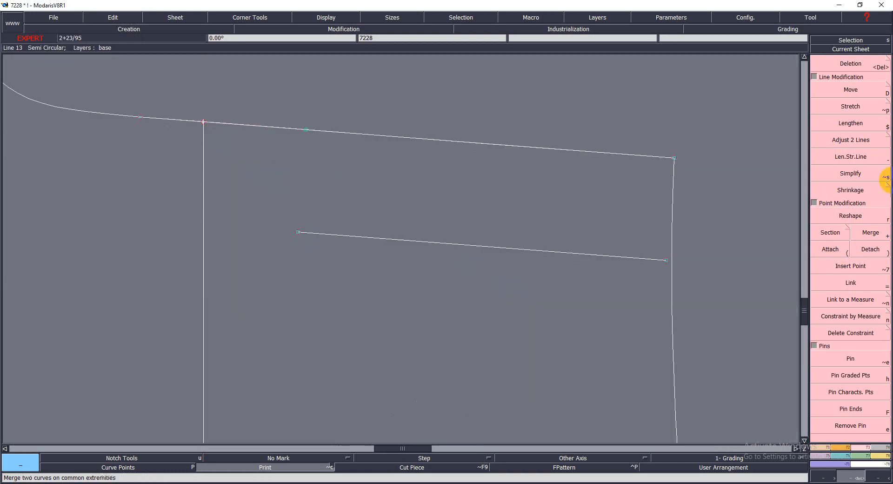
pyautogui.click(859, 146)
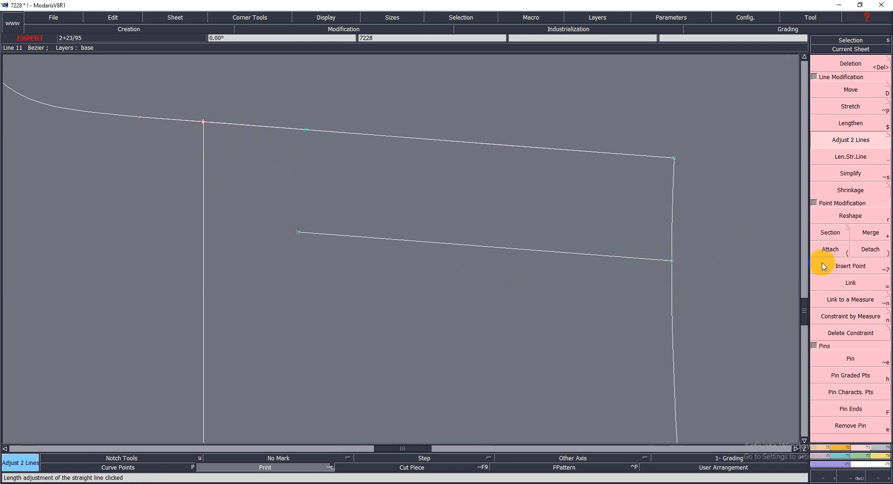
# Step: Merge the two crotch line segments at their common point and section the line again at the same point
pyautogui.click(835, 235)
pyautogui.click(845, 266)
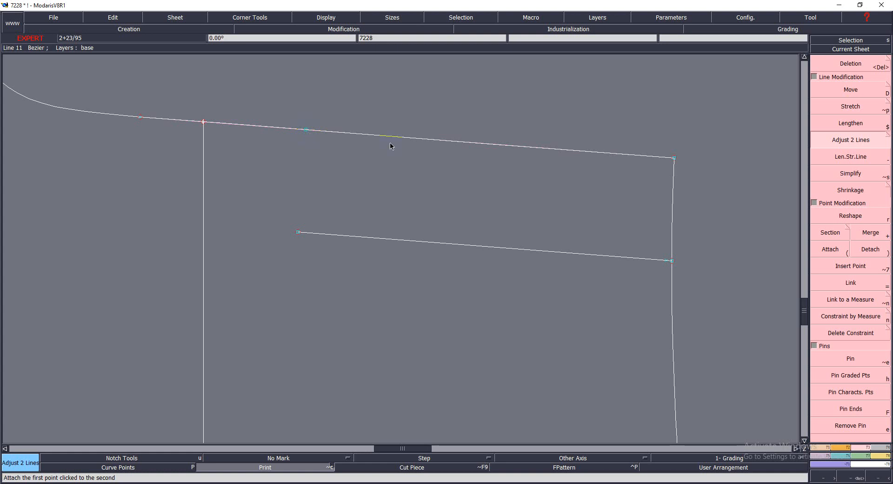
pyautogui.click(871, 234)
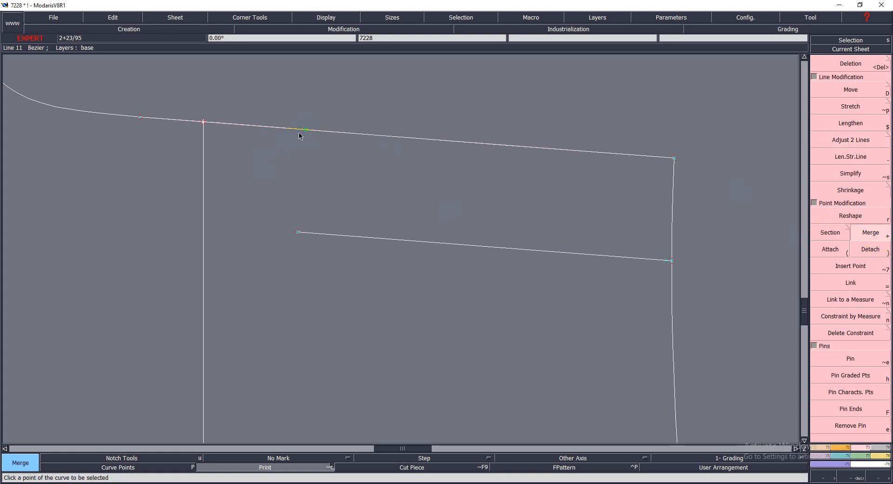
pyautogui.click(305, 131)
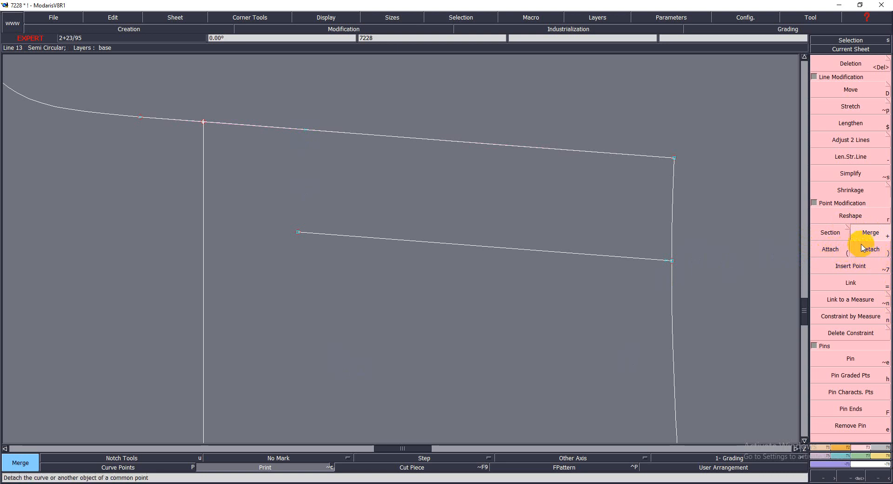
pyautogui.click(830, 233)
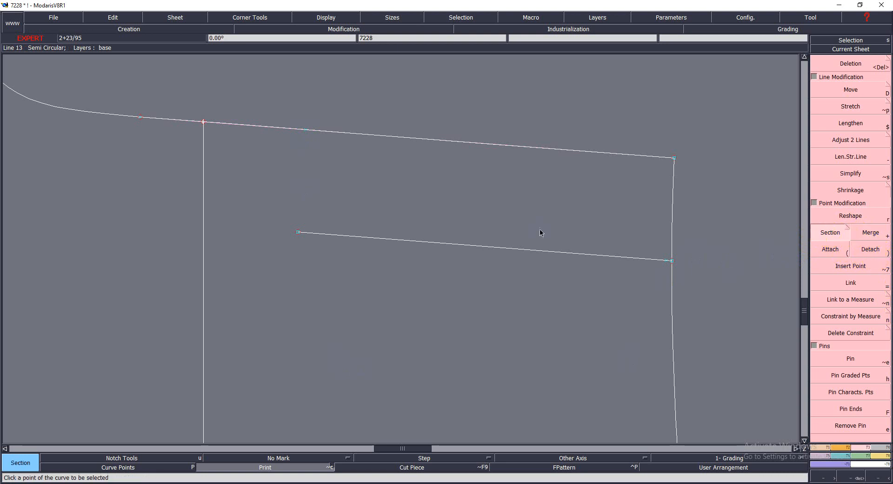
pyautogui.click(306, 132)
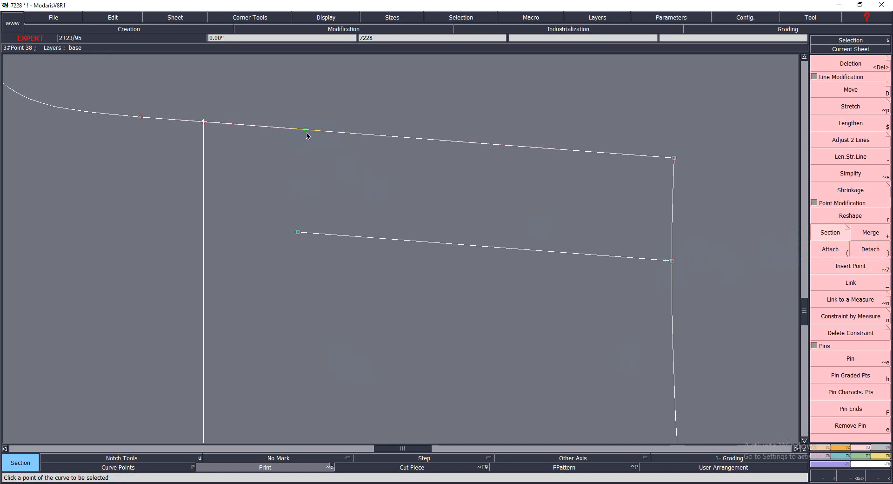
pyautogui.click(856, 304)
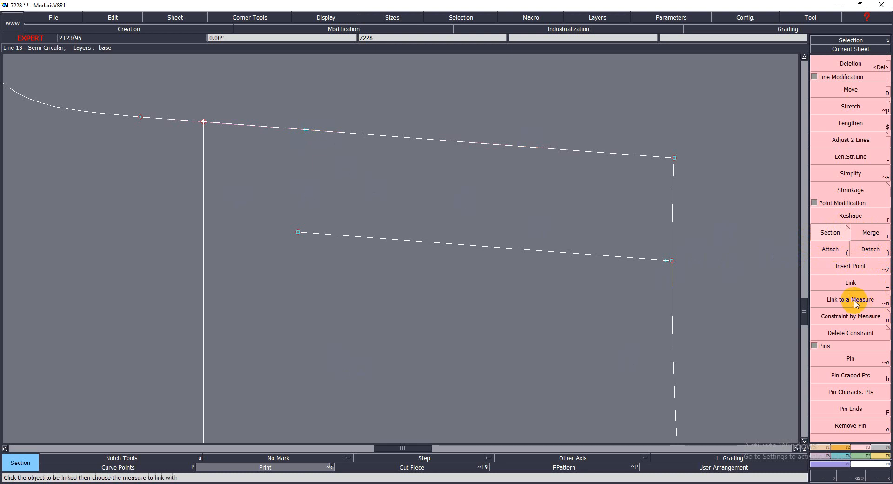
# Step: Detach the waist-side segment of the crotch line at the section point
pyautogui.click(870, 249)
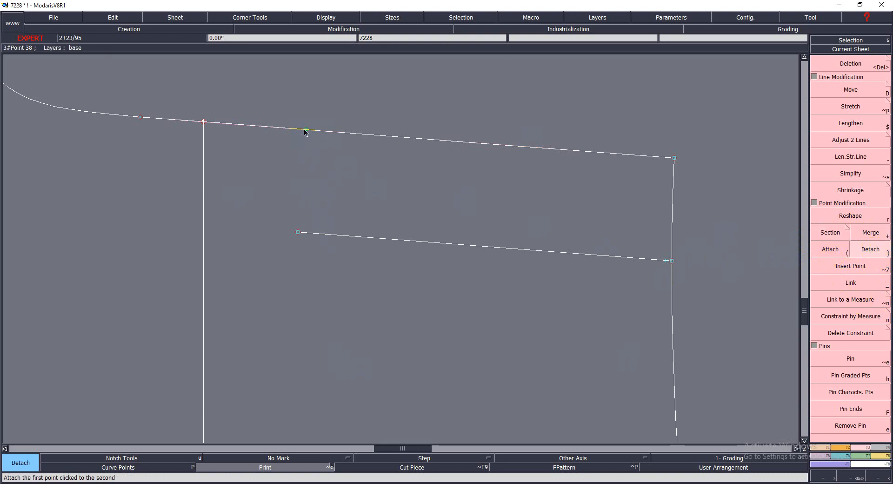
pyautogui.click(300, 135)
pyautogui.click(306, 133)
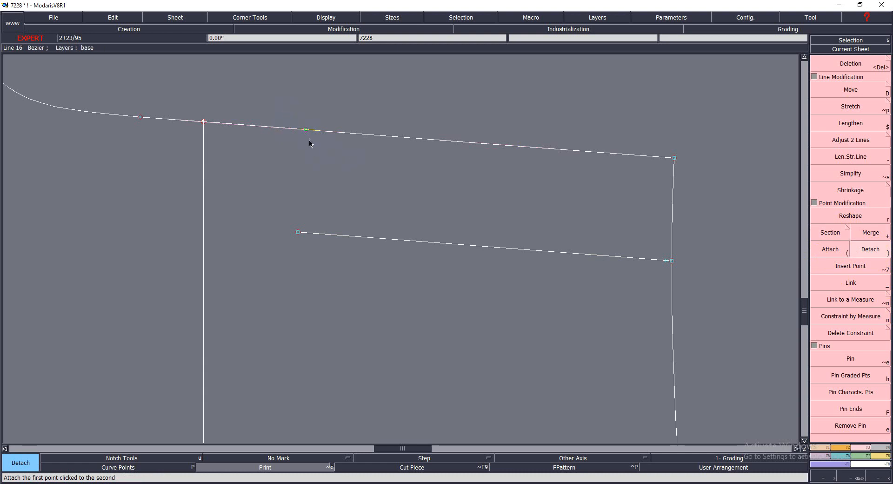
pyautogui.click(362, 149)
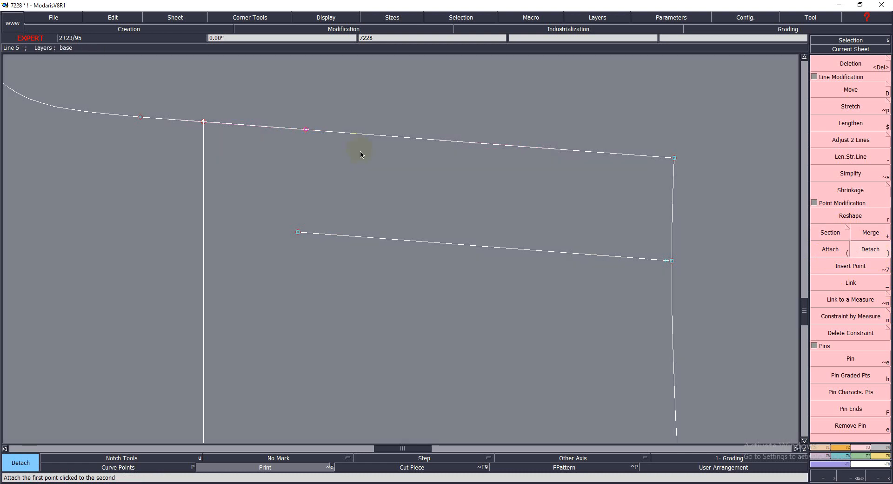
# Step: Move the detached end of the waist-side segment slightly up and away from the crotch curve, and turn off the Print display
pyautogui.press('d')
pyautogui.click(307, 130)
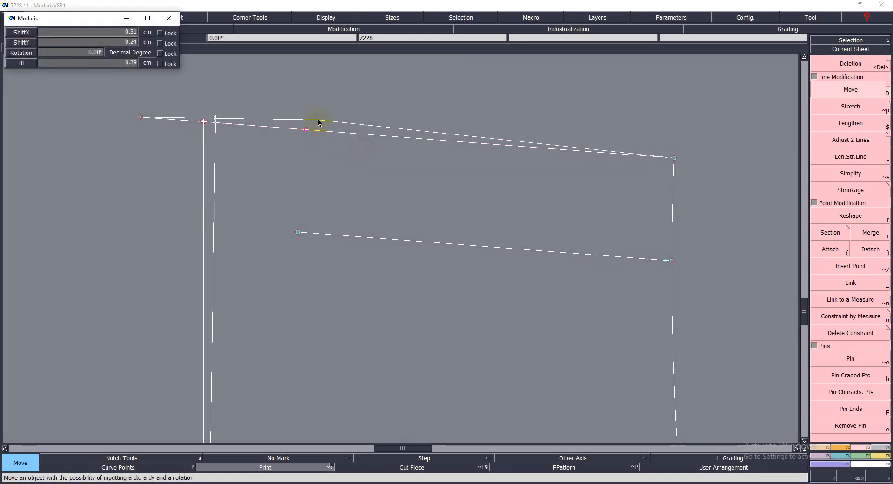
pyautogui.click(326, 119)
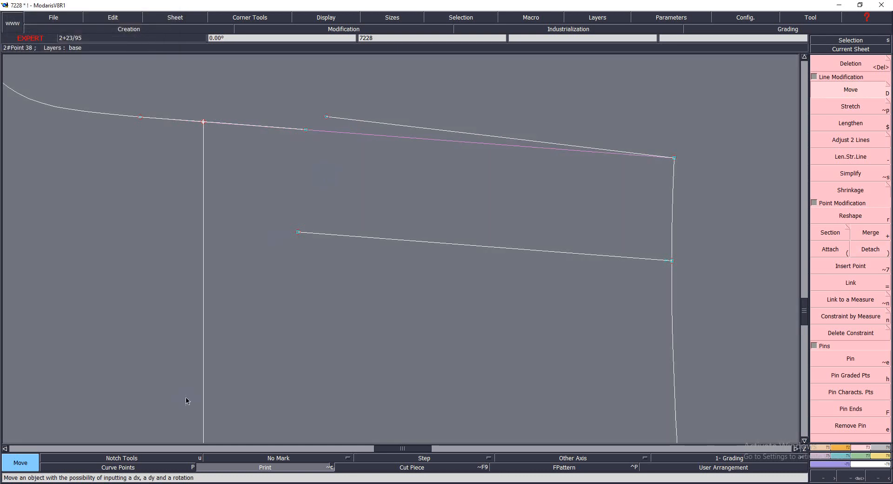
pyautogui.click(239, 461)
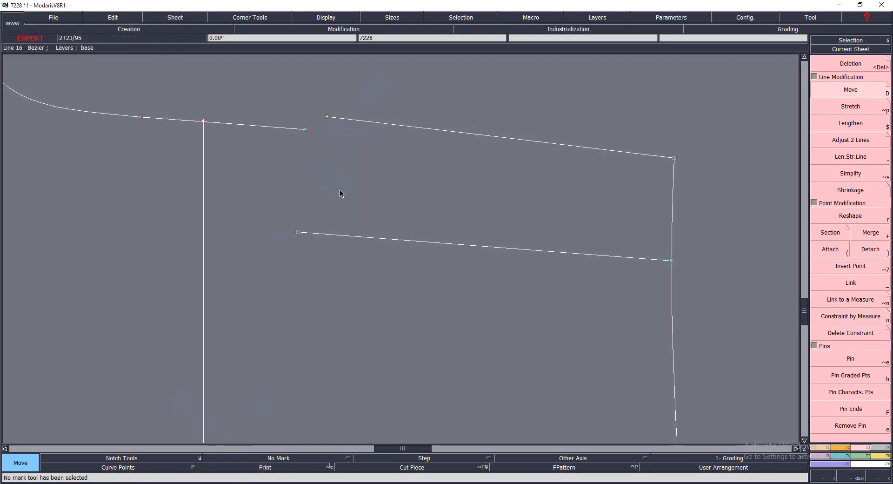
# Step: Attach the detached end of the waist-side segment to the open end of the crotch line
pyautogui.click(859, 251)
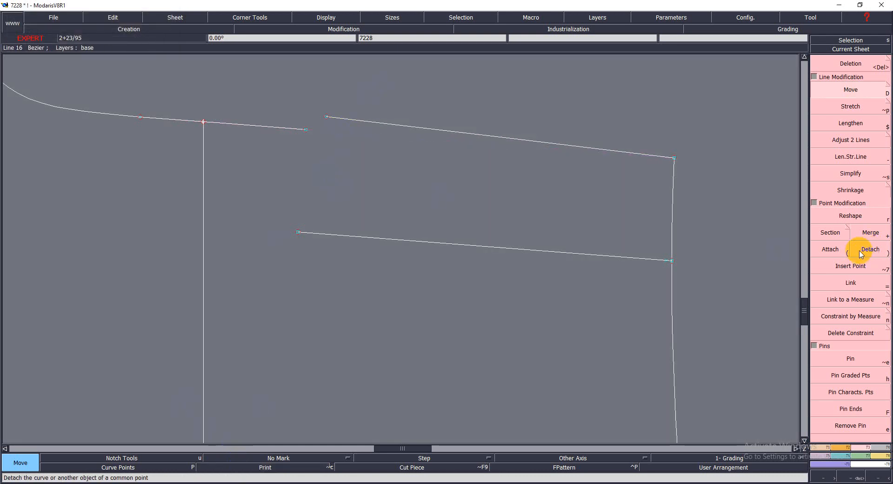
pyautogui.click(871, 251)
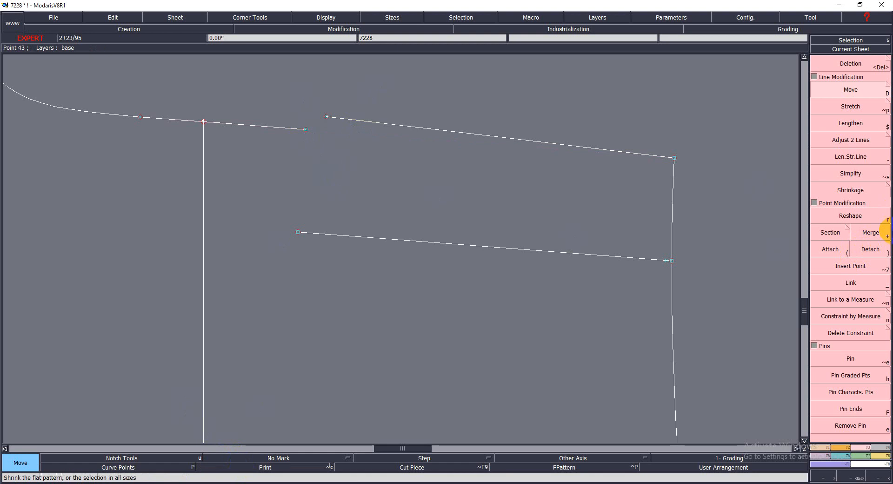
pyautogui.click(831, 250)
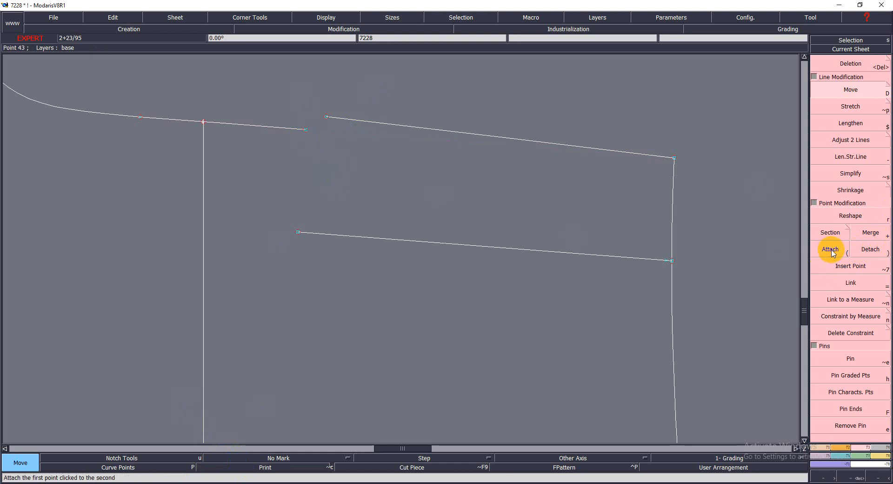
pyautogui.click(327, 119)
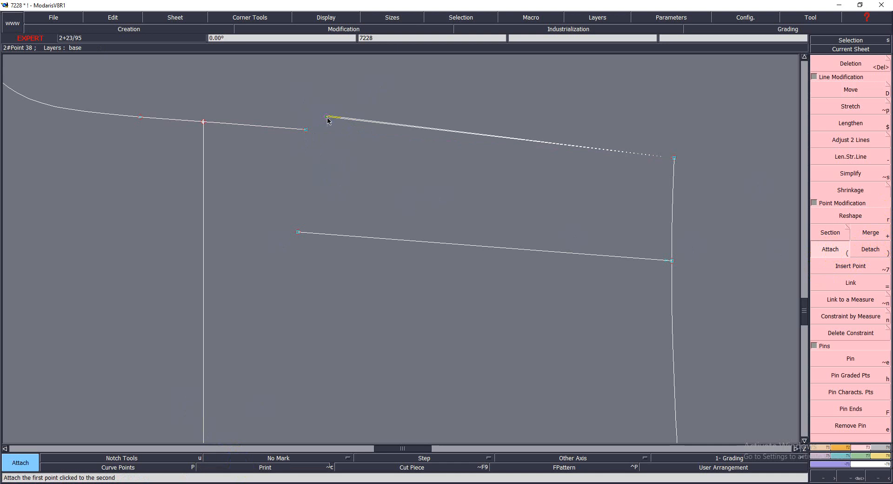
pyautogui.click(302, 151)
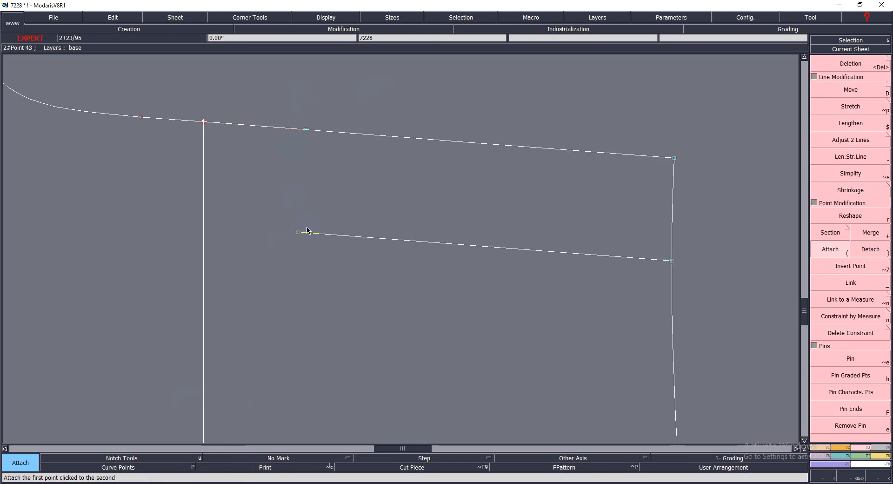
pyautogui.press('8')
pyautogui.press('Return')
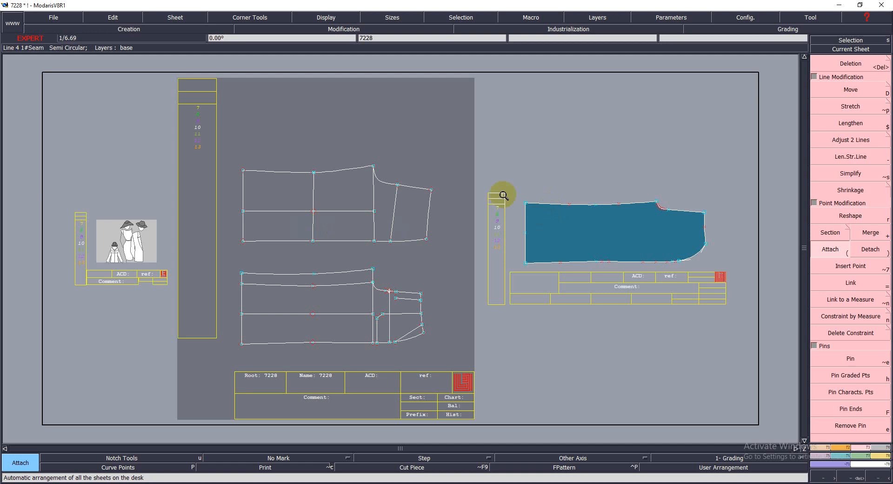
pyautogui.moveTo(368, 243); pyautogui.dragTo(509, 353)
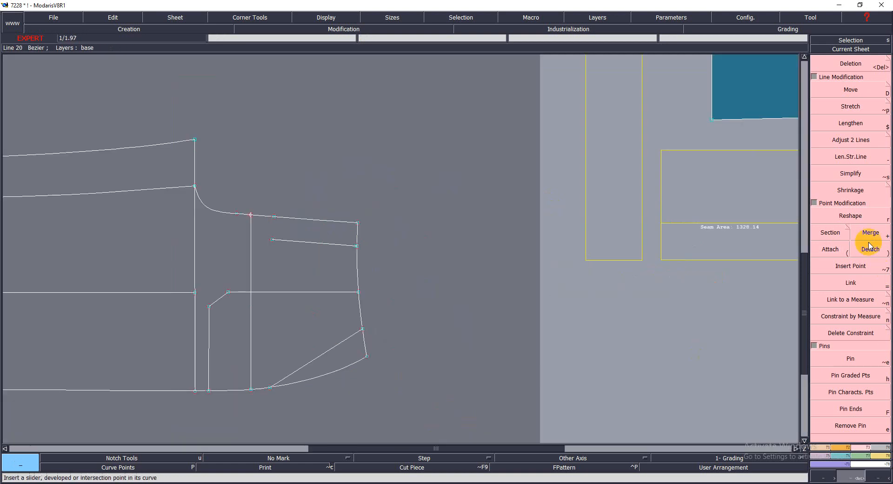
pyautogui.click(869, 251)
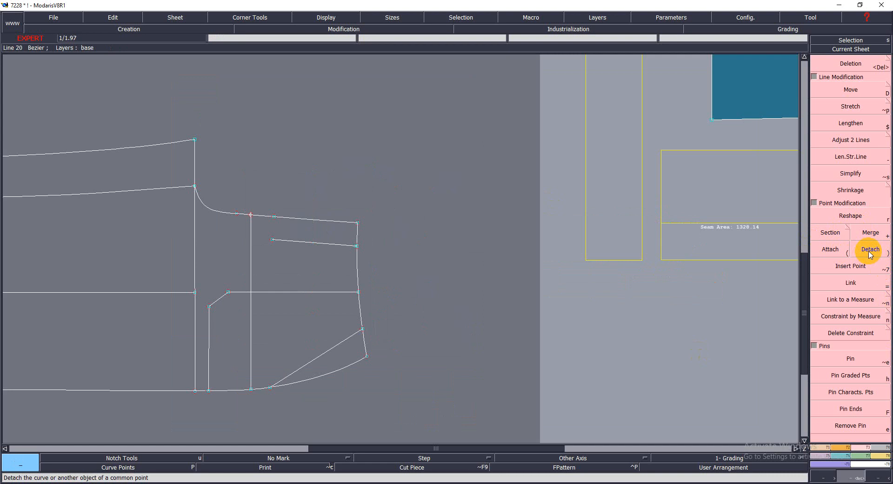
pyautogui.click(847, 302)
pyautogui.click(835, 323)
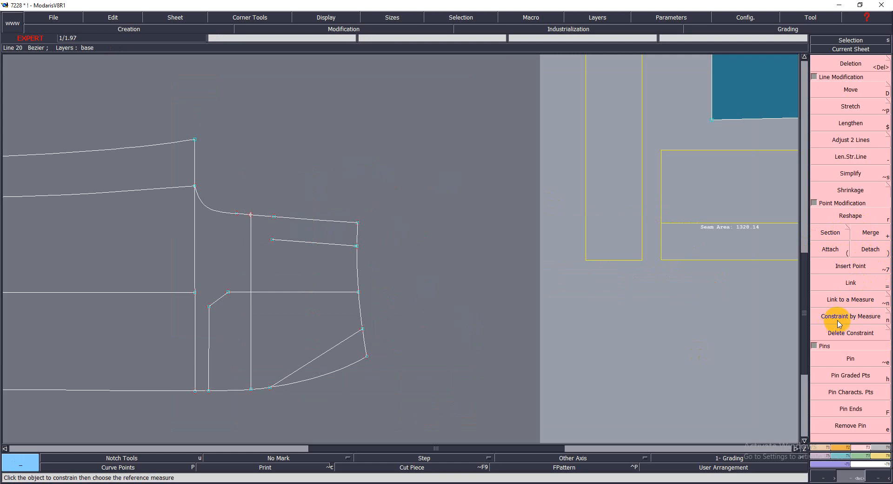
pyautogui.click(846, 337)
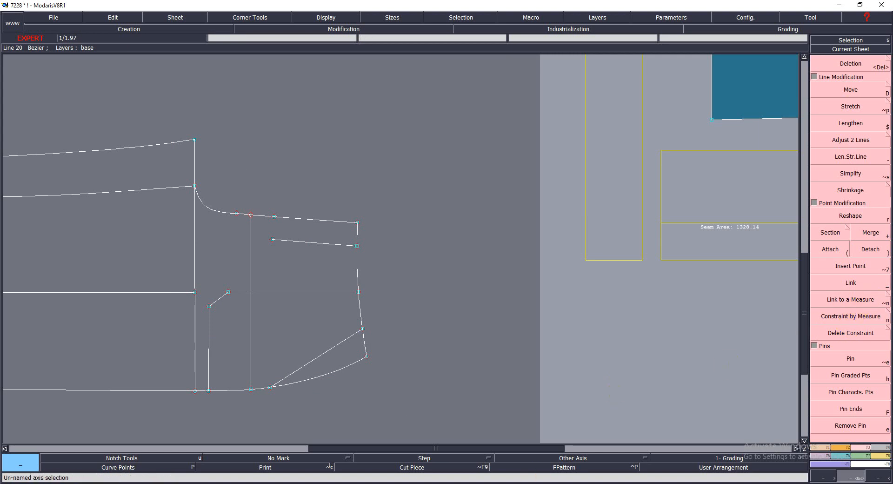
# Step: Switch to YouTube in the browser, open the Smart Cad channel page and browse its list of videos
pyautogui.hotkey('alt', 'Tab')
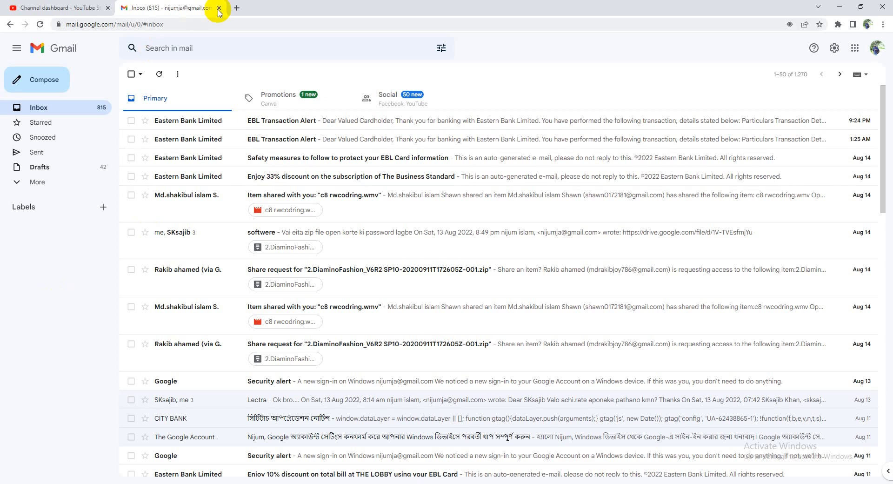
pyautogui.click(88, 8)
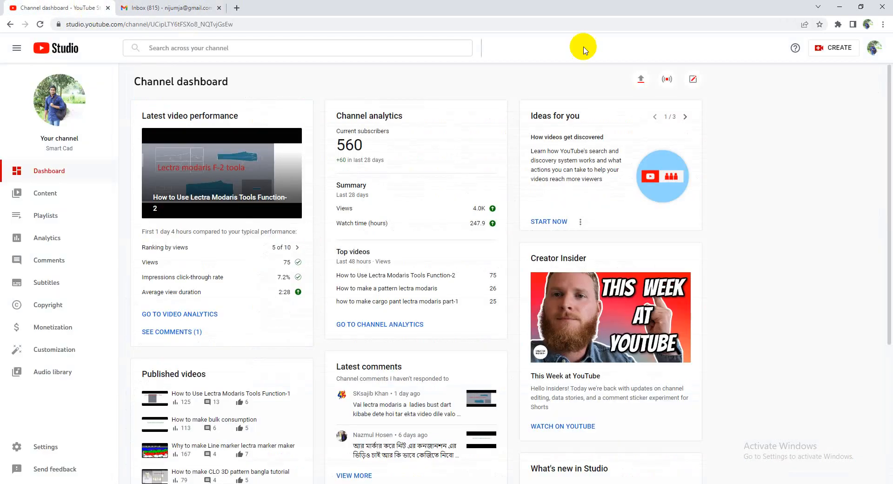
pyautogui.click(873, 50)
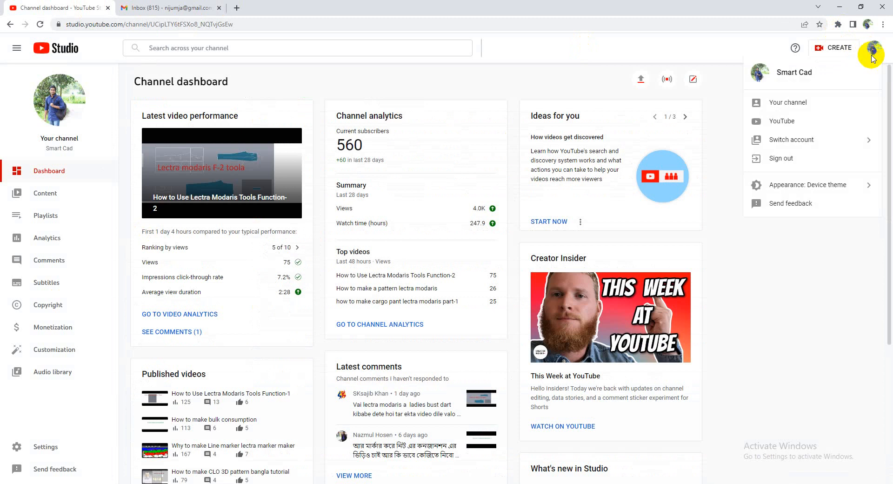
pyautogui.click(785, 107)
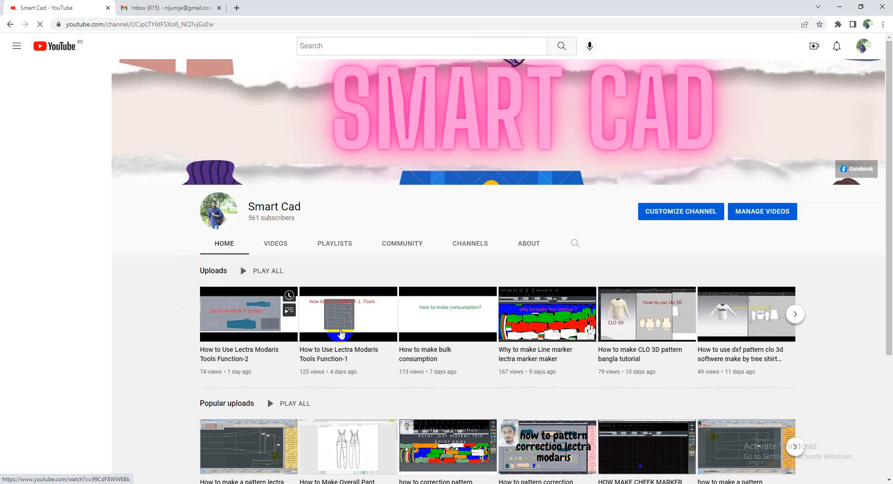
pyautogui.scroll(-4, 352, 343)
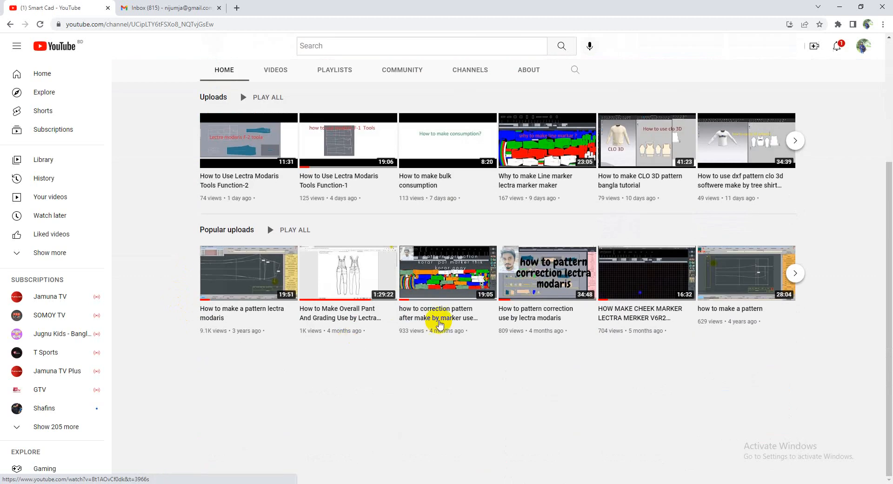
pyautogui.click(284, 73)
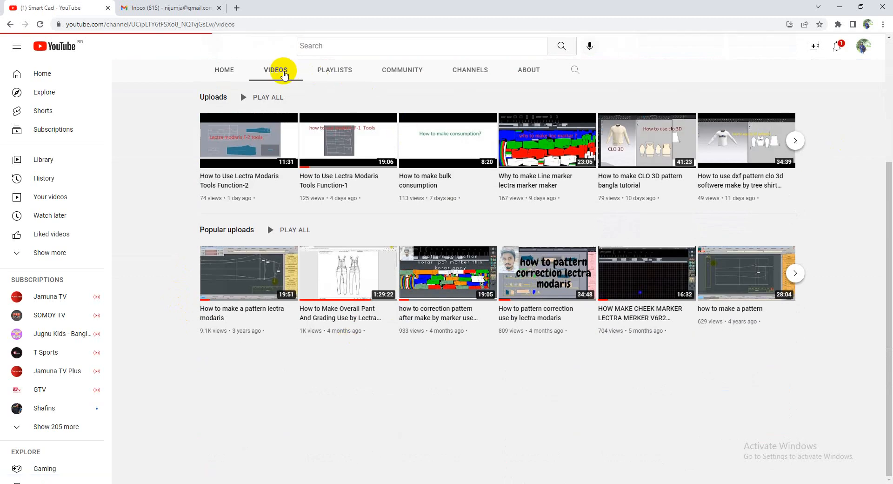
pyautogui.scroll(-3, 483, 317)
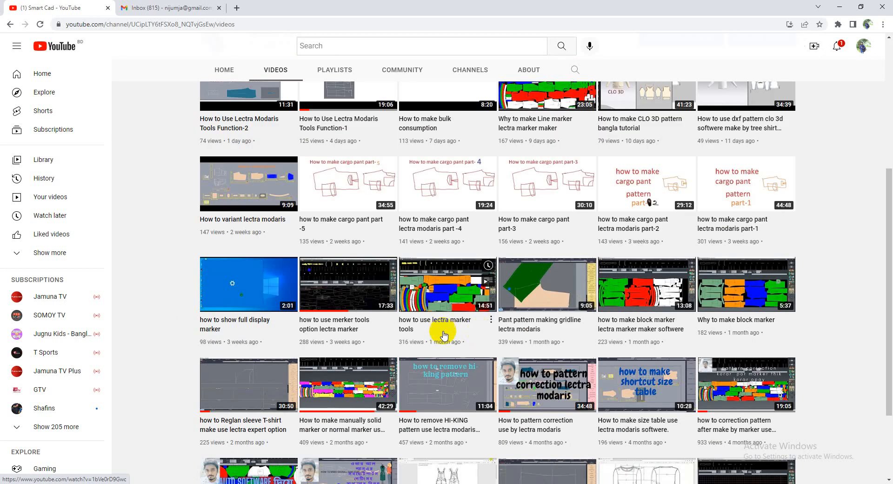
# Step: Skim the video "how to Reglan sleeve T-shirt make use lectra expert option" up to 12:52, pause it and return to Modaris
pyautogui.click(227, 393)
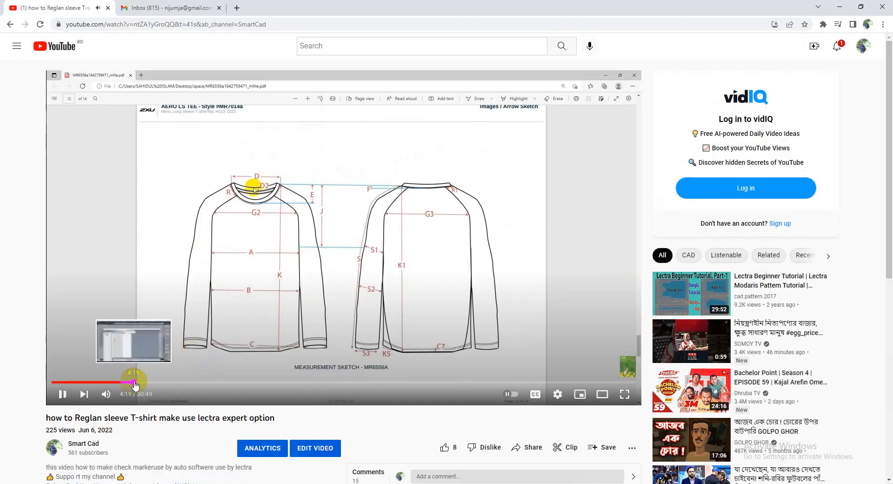
pyautogui.click(169, 382)
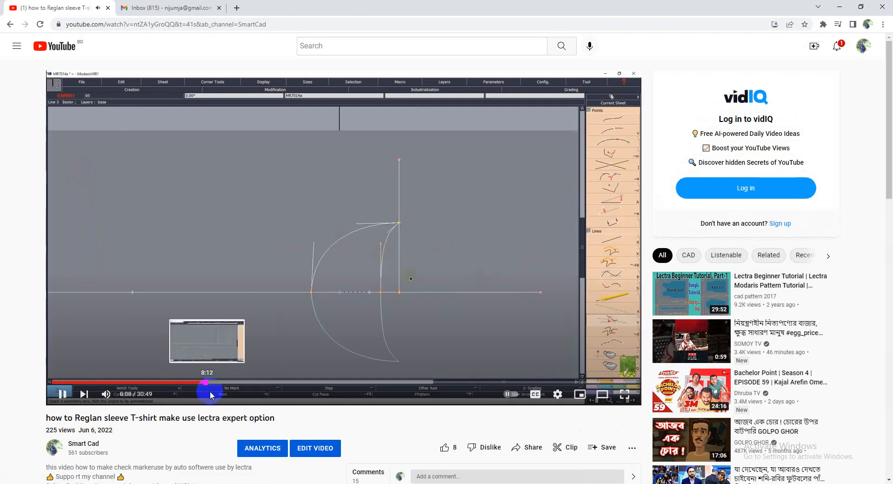
pyautogui.click(206, 385)
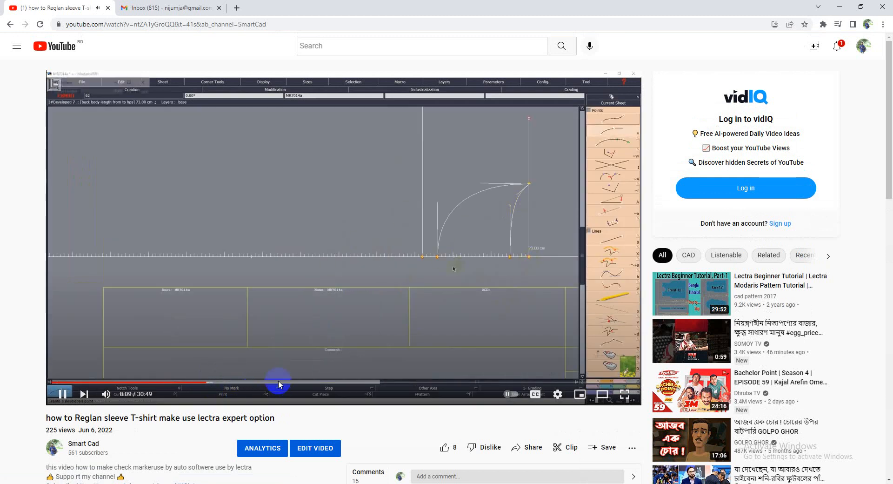
pyautogui.click(241, 382)
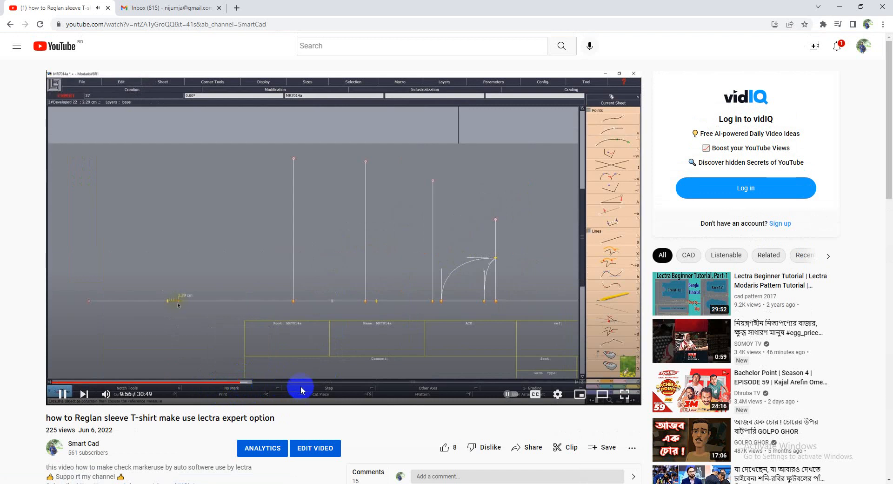
pyautogui.click(295, 383)
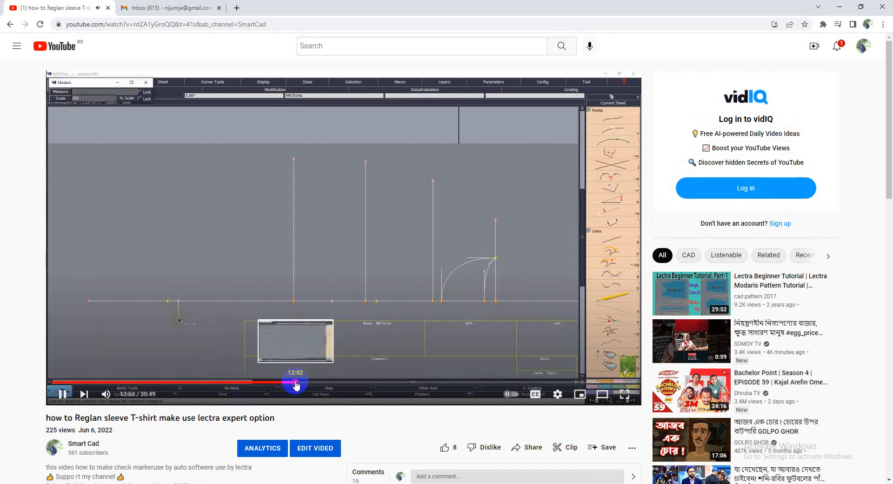
pyautogui.press('space')
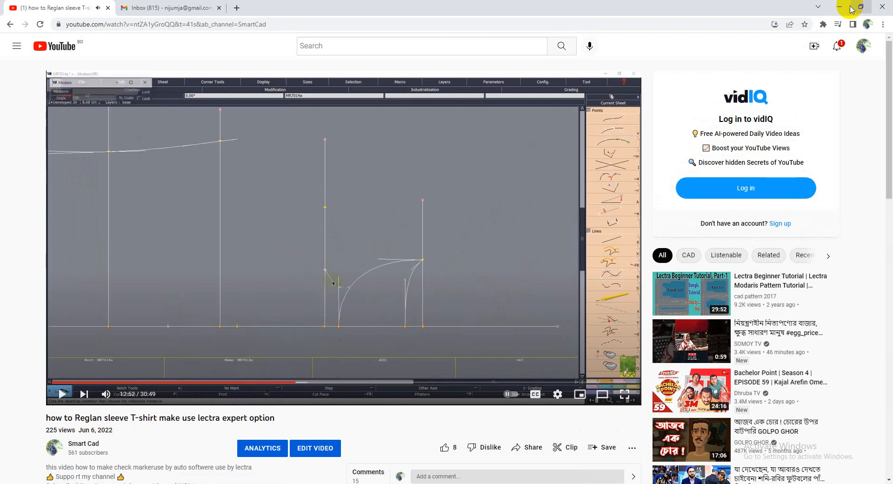
pyautogui.click(839, 7)
pyautogui.click(842, 281)
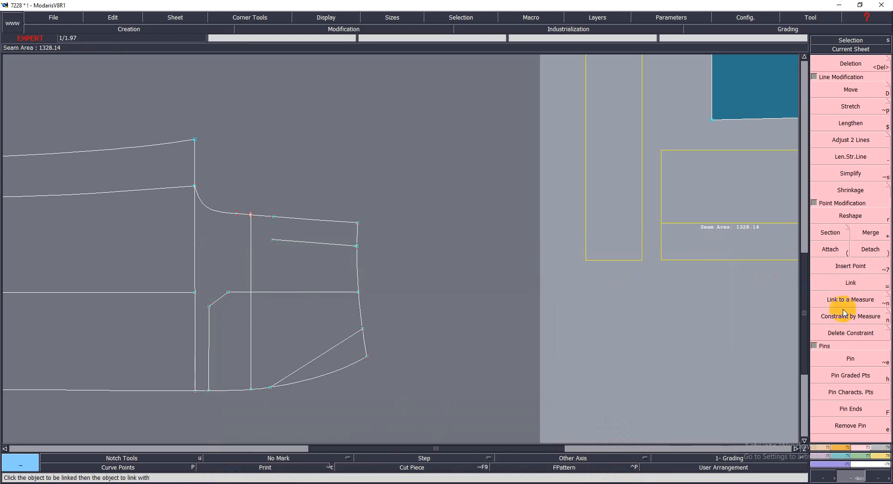
pyautogui.click(839, 296)
pyautogui.click(848, 320)
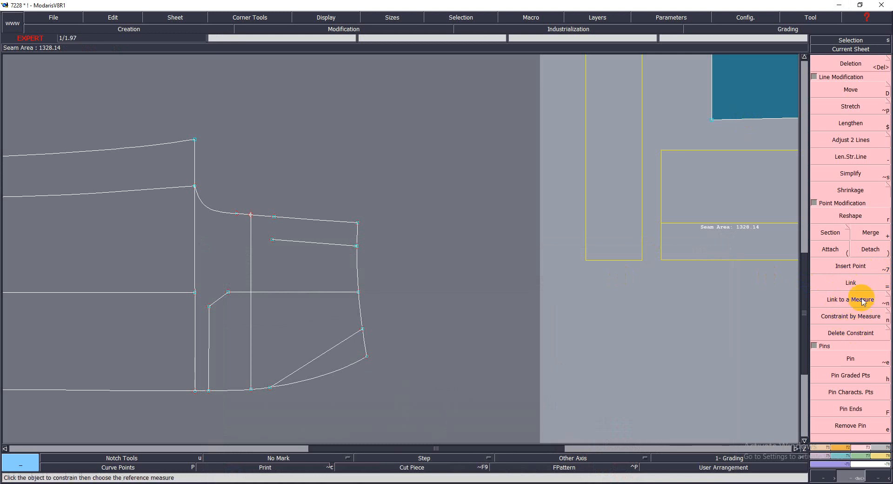
pyautogui.click(853, 287)
pyautogui.click(851, 315)
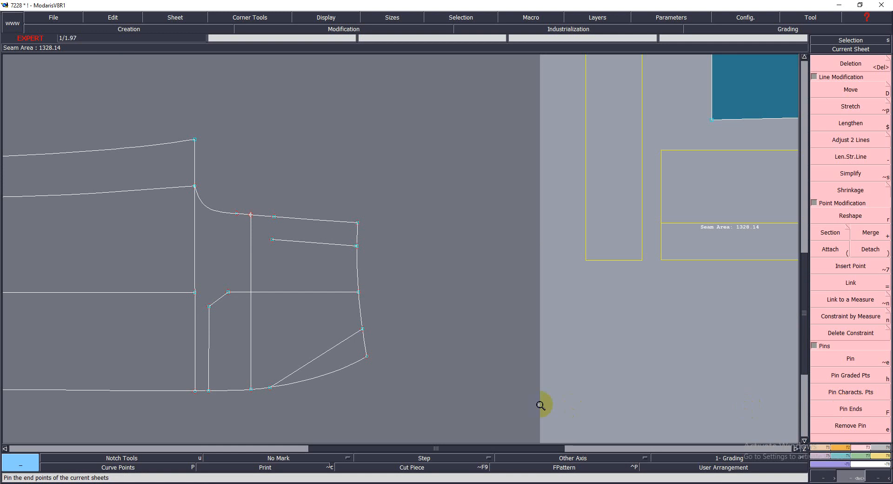
# Step: Remove the pins from the points of the trouser pieces on the current sheet
pyautogui.scroll(-3, 495, 393)
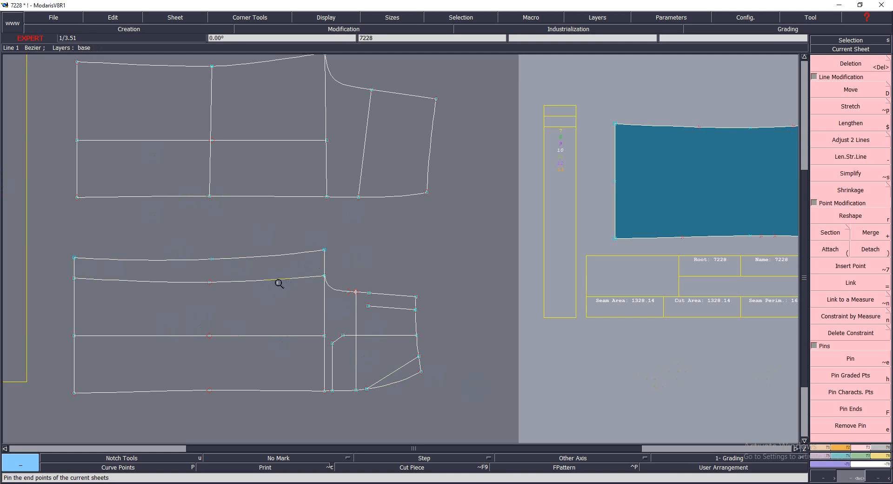
pyautogui.click(849, 360)
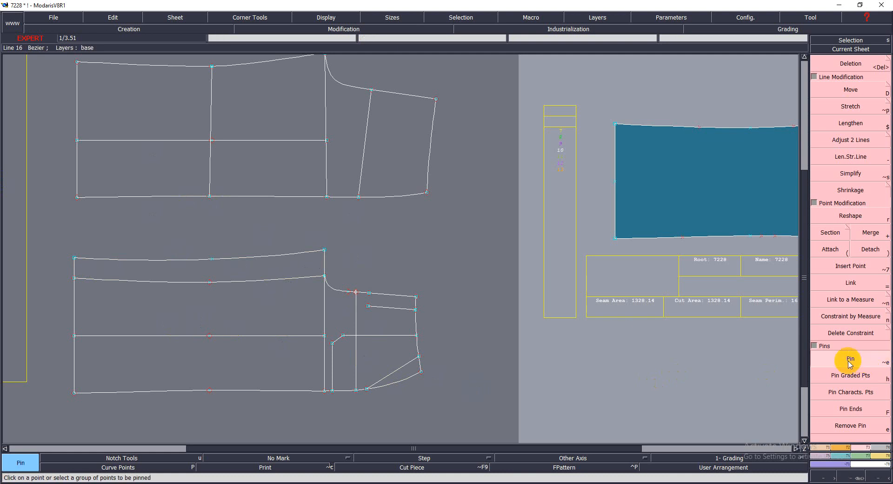
pyautogui.click(846, 426)
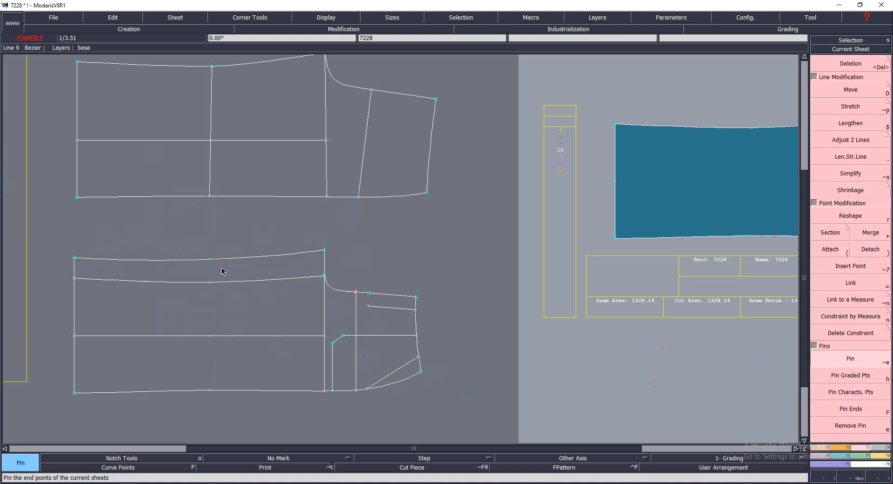
pyautogui.press('Return')
pyautogui.moveTo(164, 225); pyautogui.dragTo(246, 305)
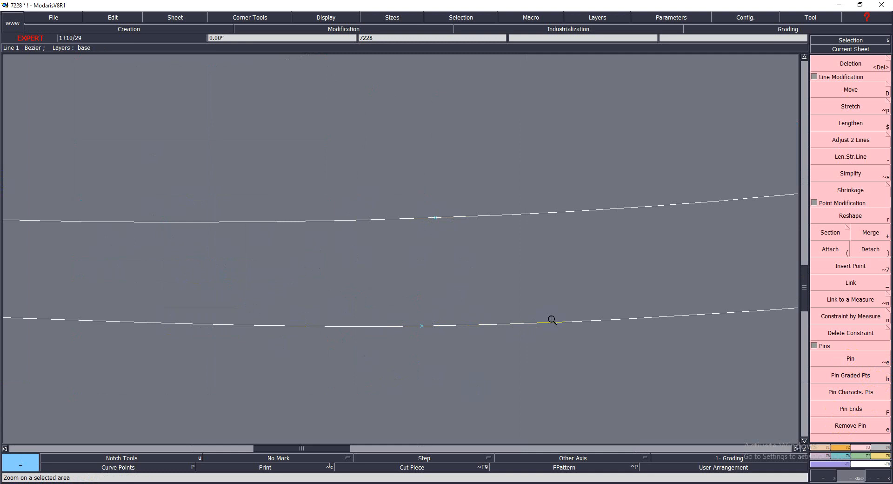
# Step: Pin the characteristic points of the current sheet and remove those pins again
pyautogui.click(848, 395)
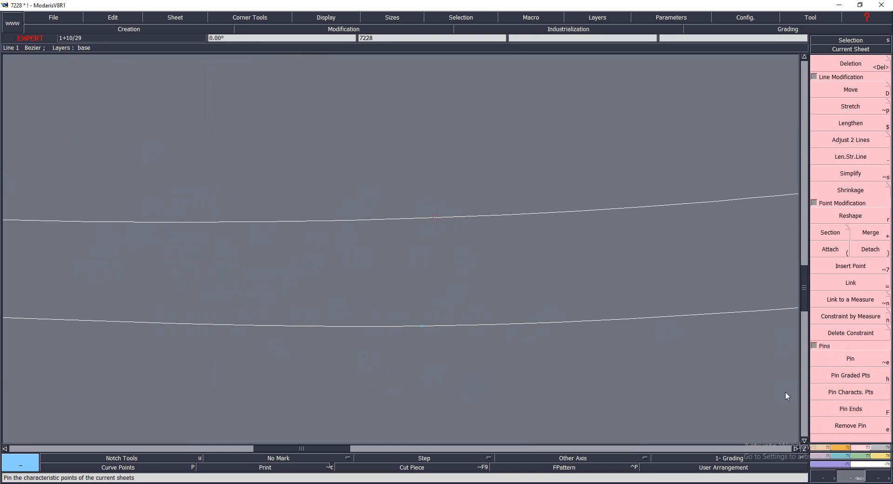
pyautogui.press('Return')
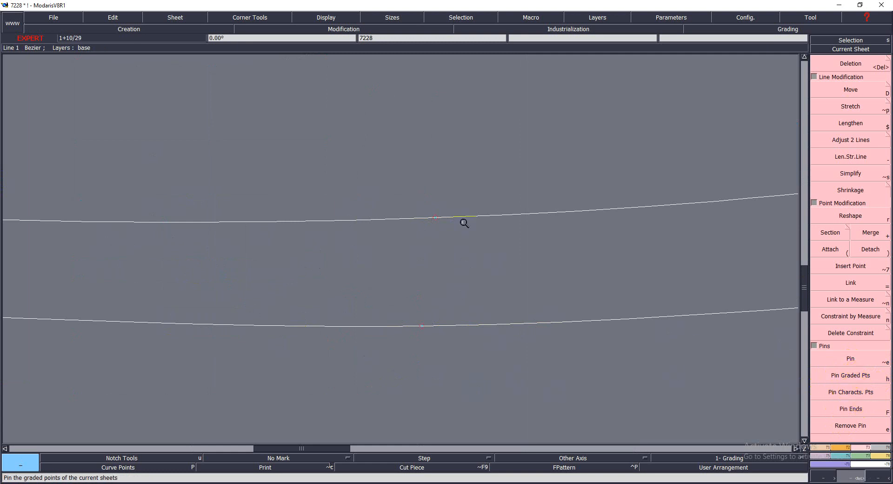
pyautogui.moveTo(370, 181); pyautogui.dragTo(512, 383)
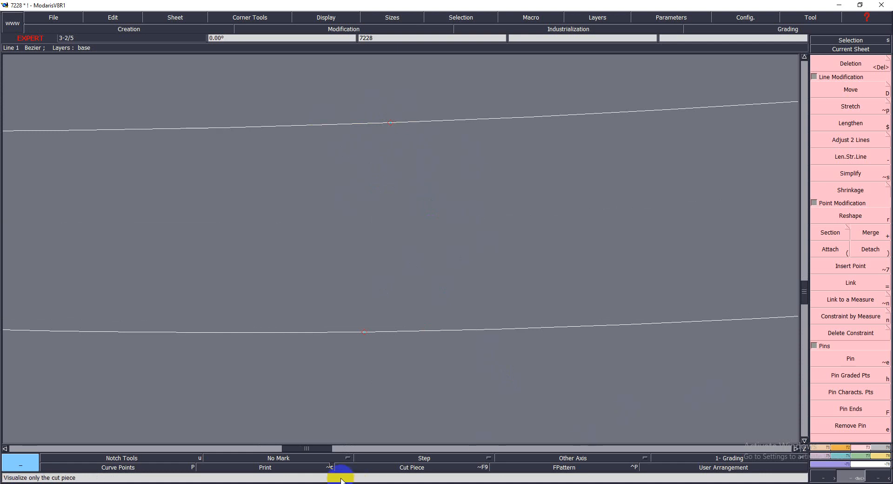
pyautogui.click(855, 427)
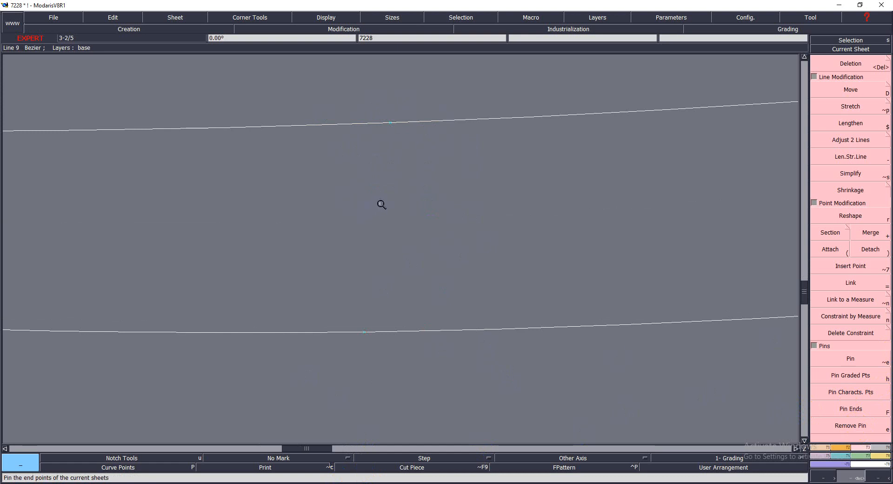
pyautogui.press('8')
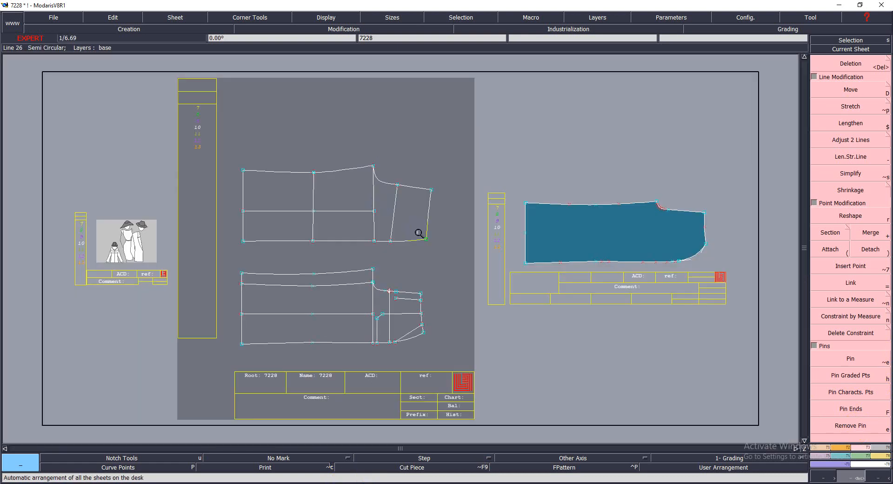